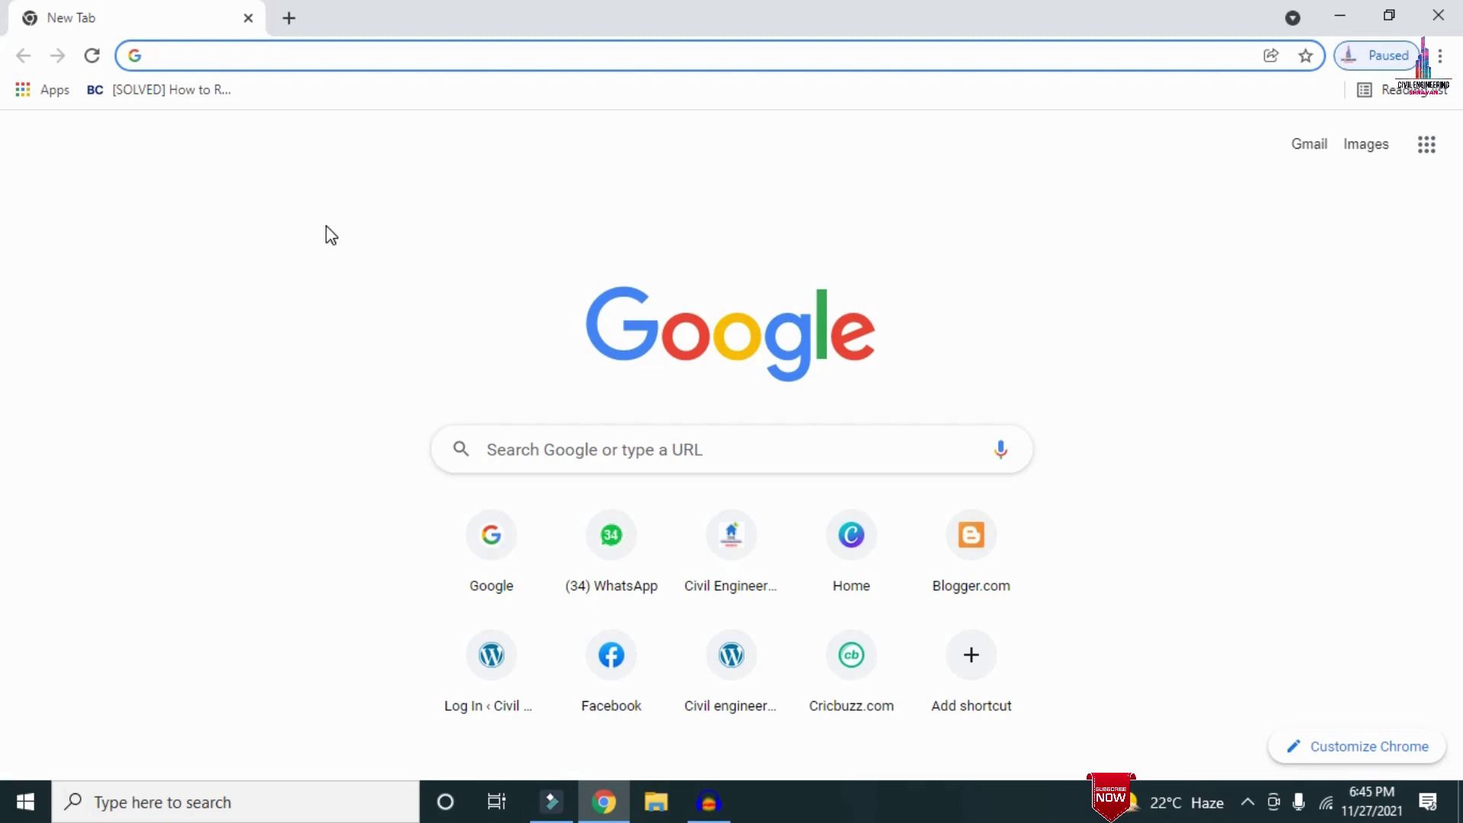
text(http://civilbasics123.com/)
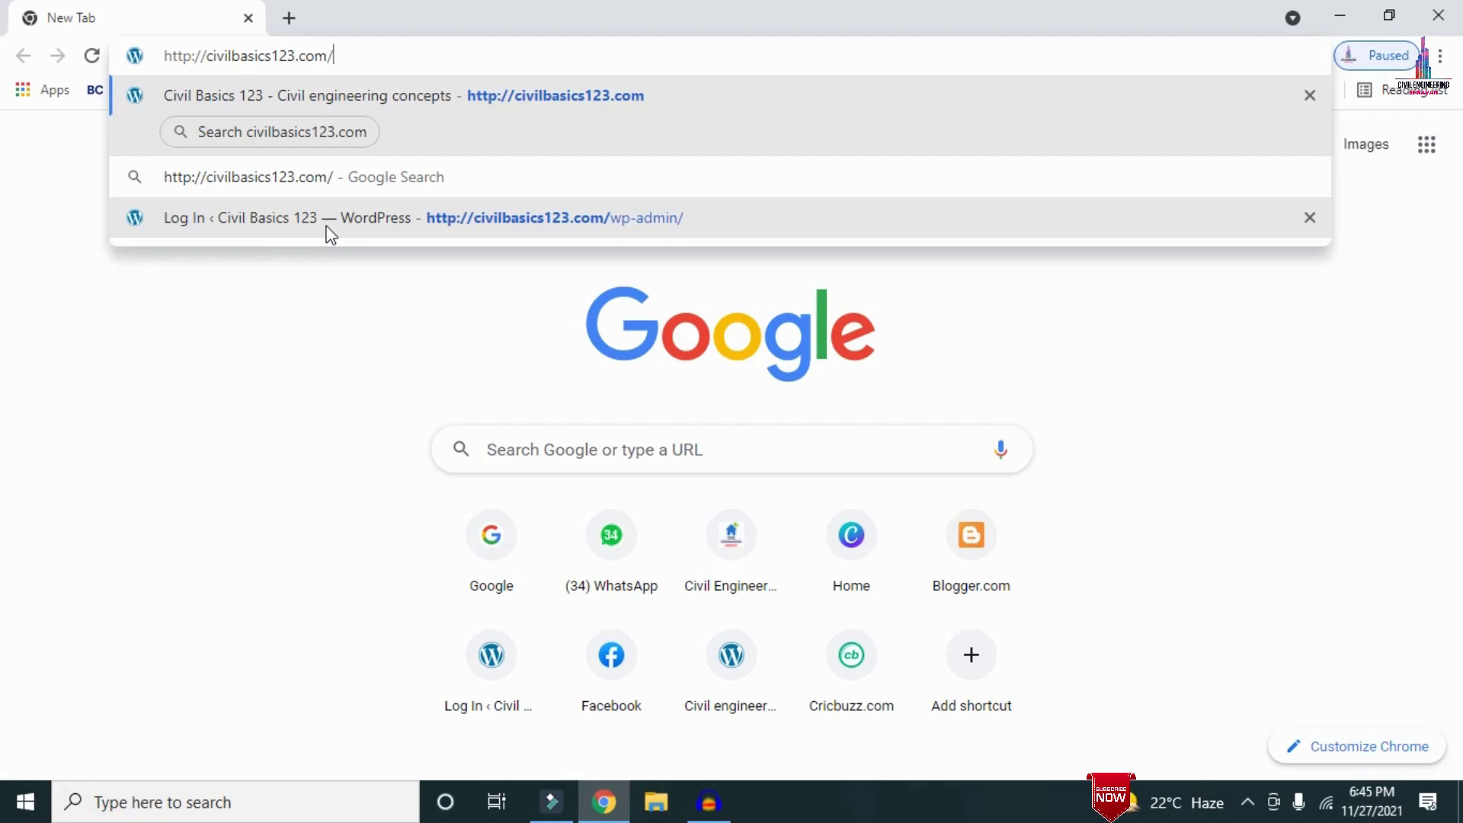
key(Return)
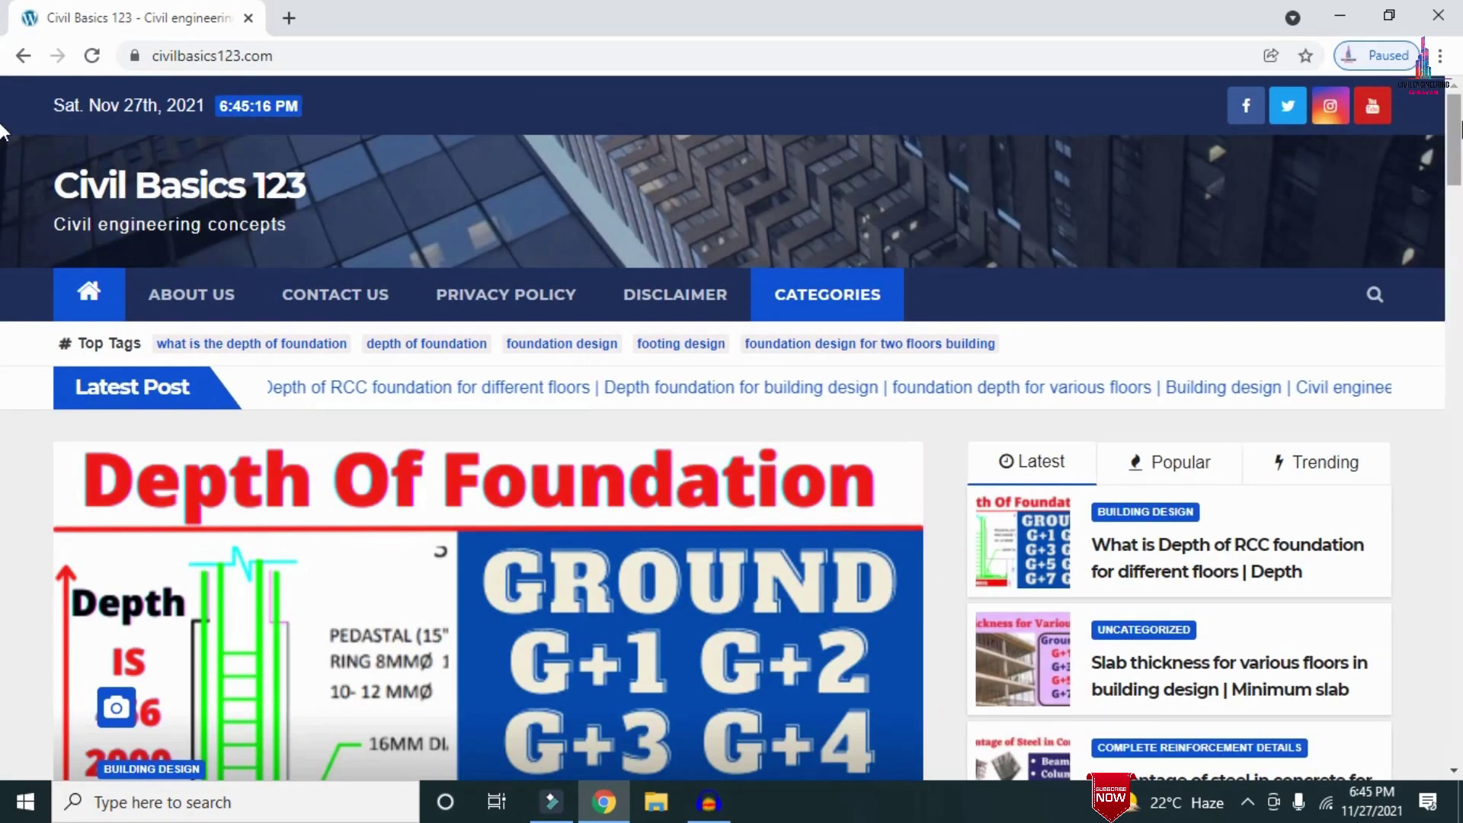
mouse_move(1459, 128)
mouse_down()
mouse_move(1459, 240)
mouse_move(1459, 107)
mouse_up()
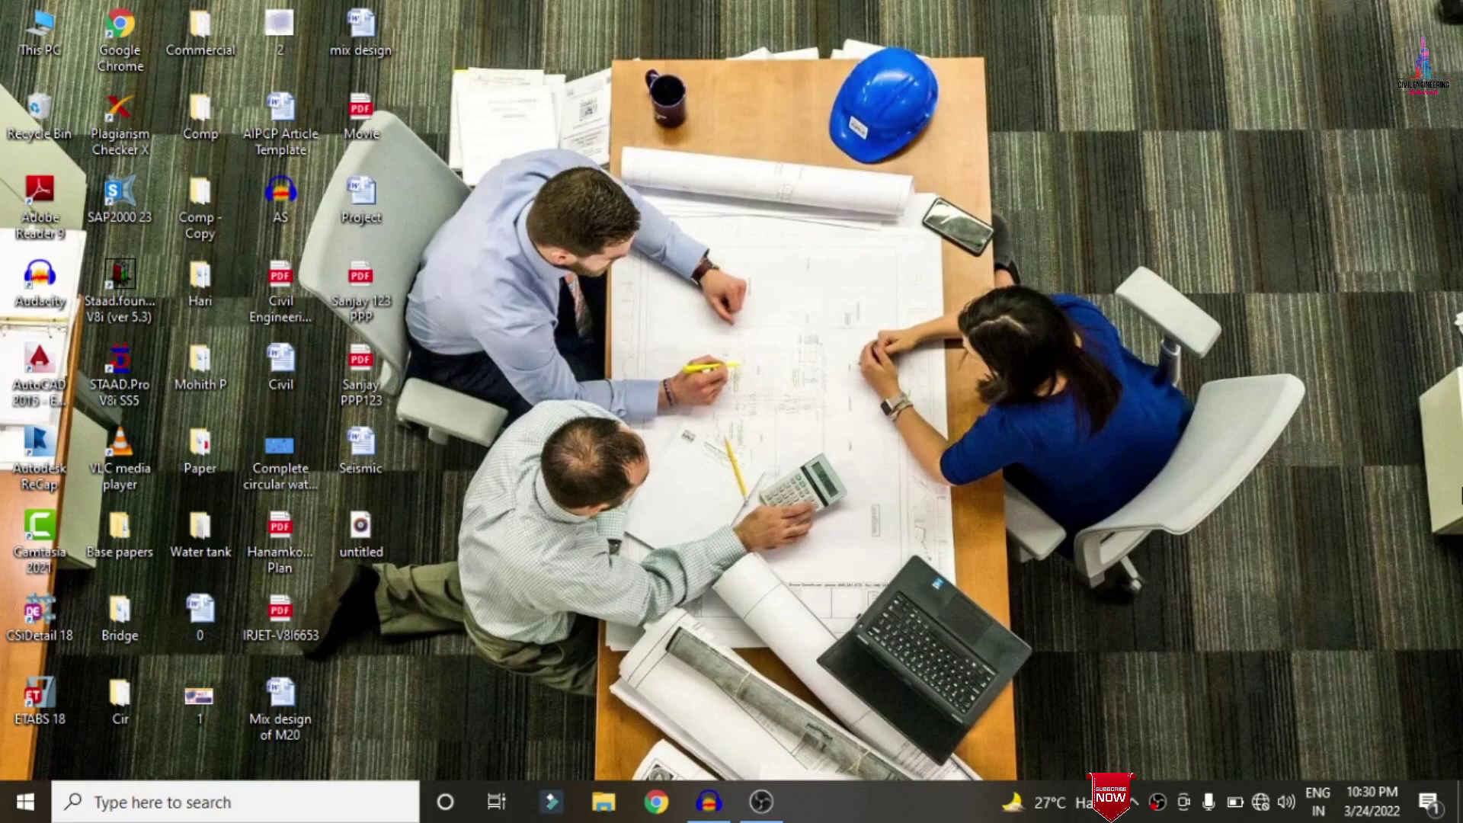
Switch to ETABS 18 and open the existing model Comp from the Comp - Copy folder on the desktop.
double_click(52, 698)
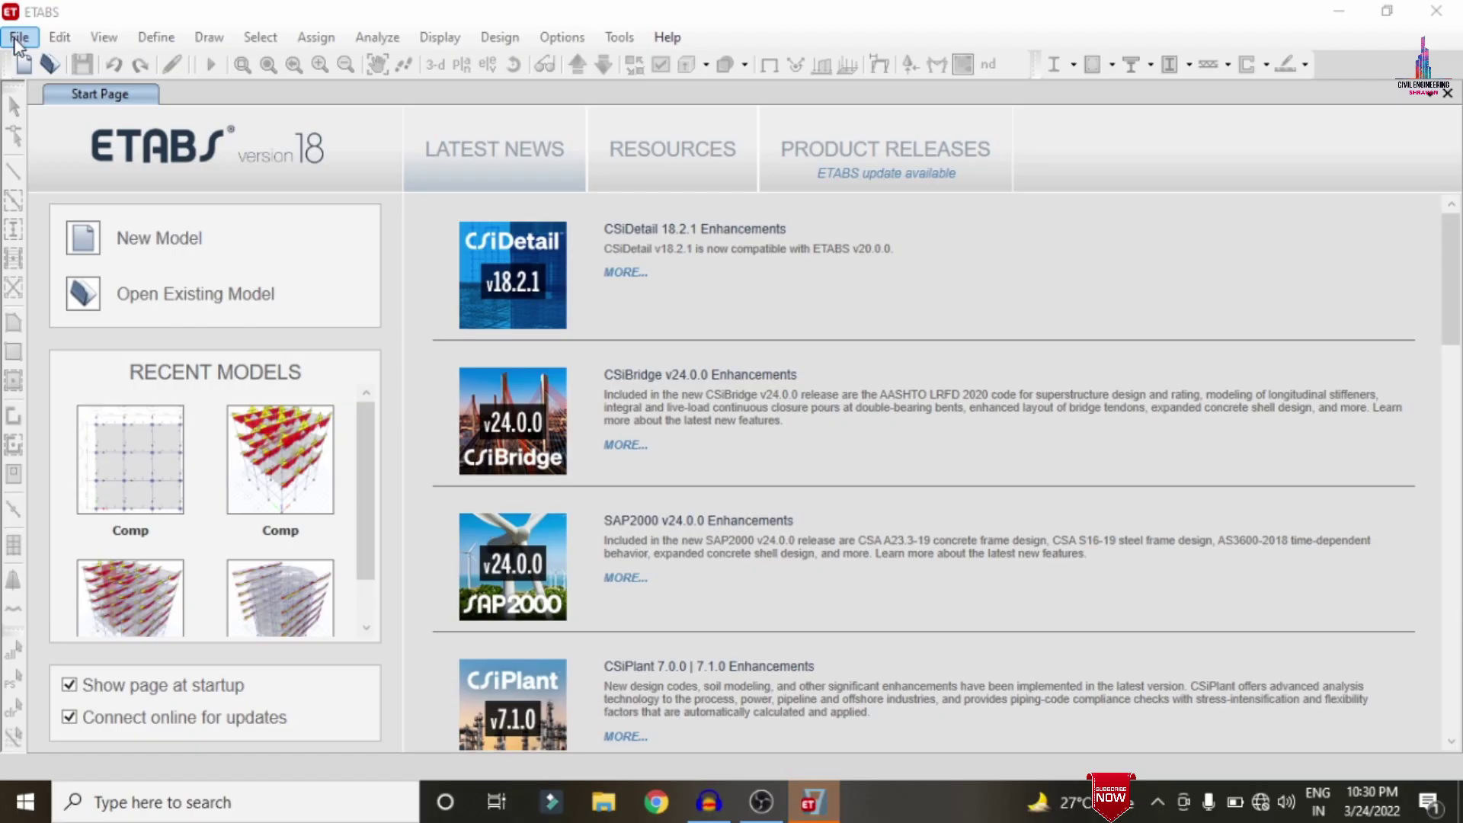
click(17, 37)
click(114, 92)
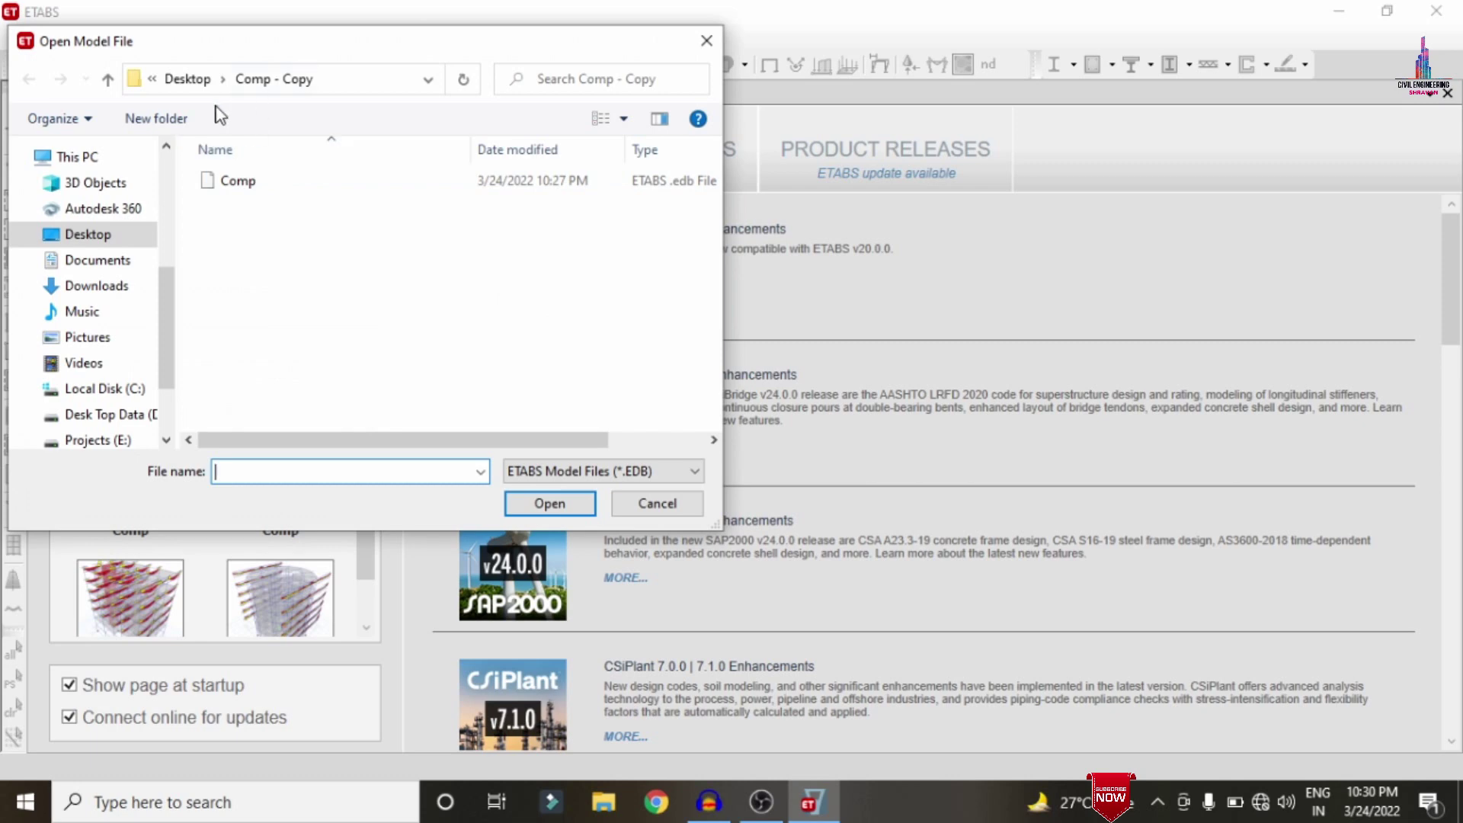
double_click(276, 189)
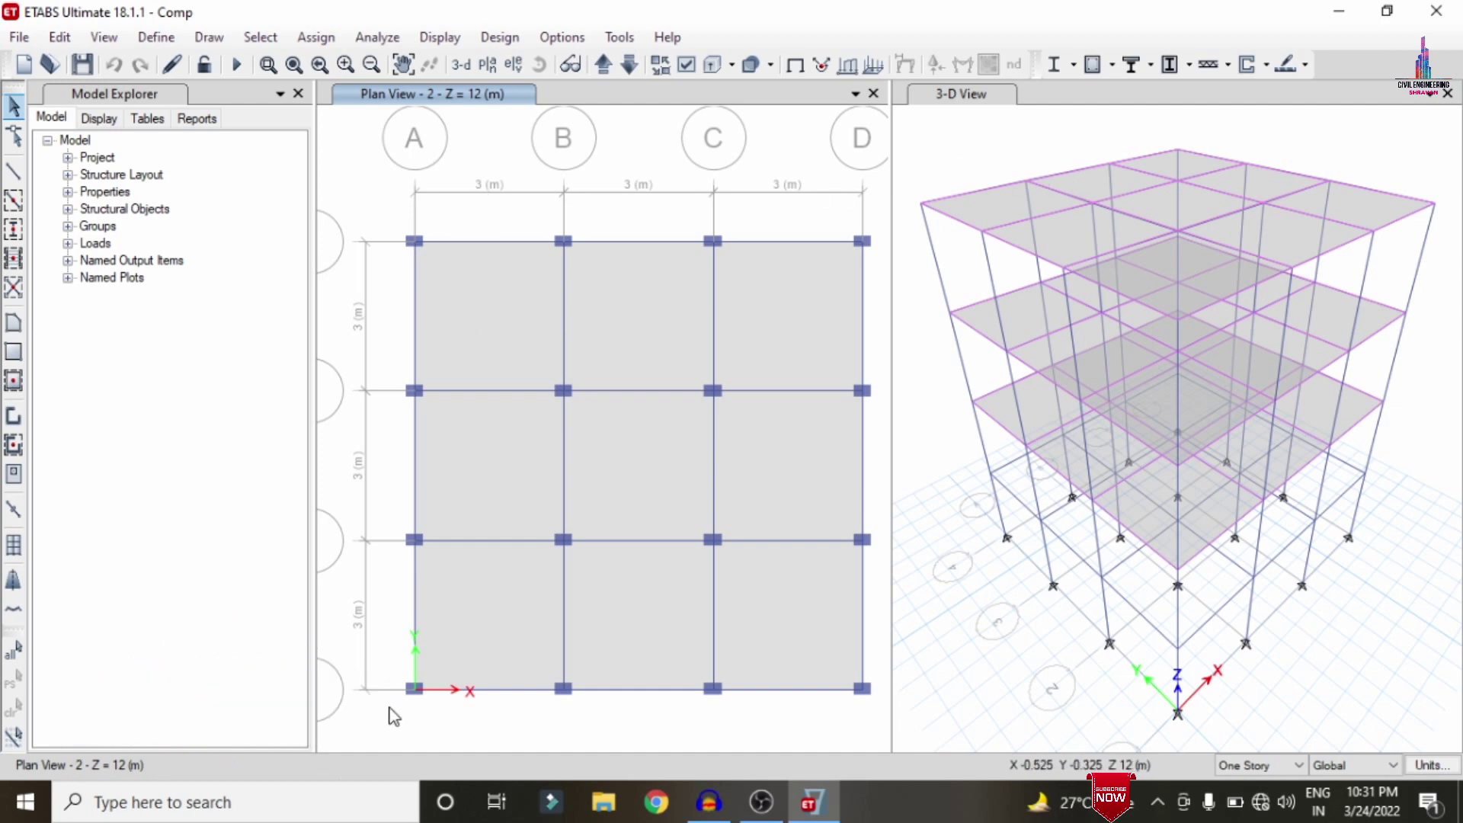
Review the M30 and HYSD415 entries in the material definitions, leaving them unmodified.
click(134, 41)
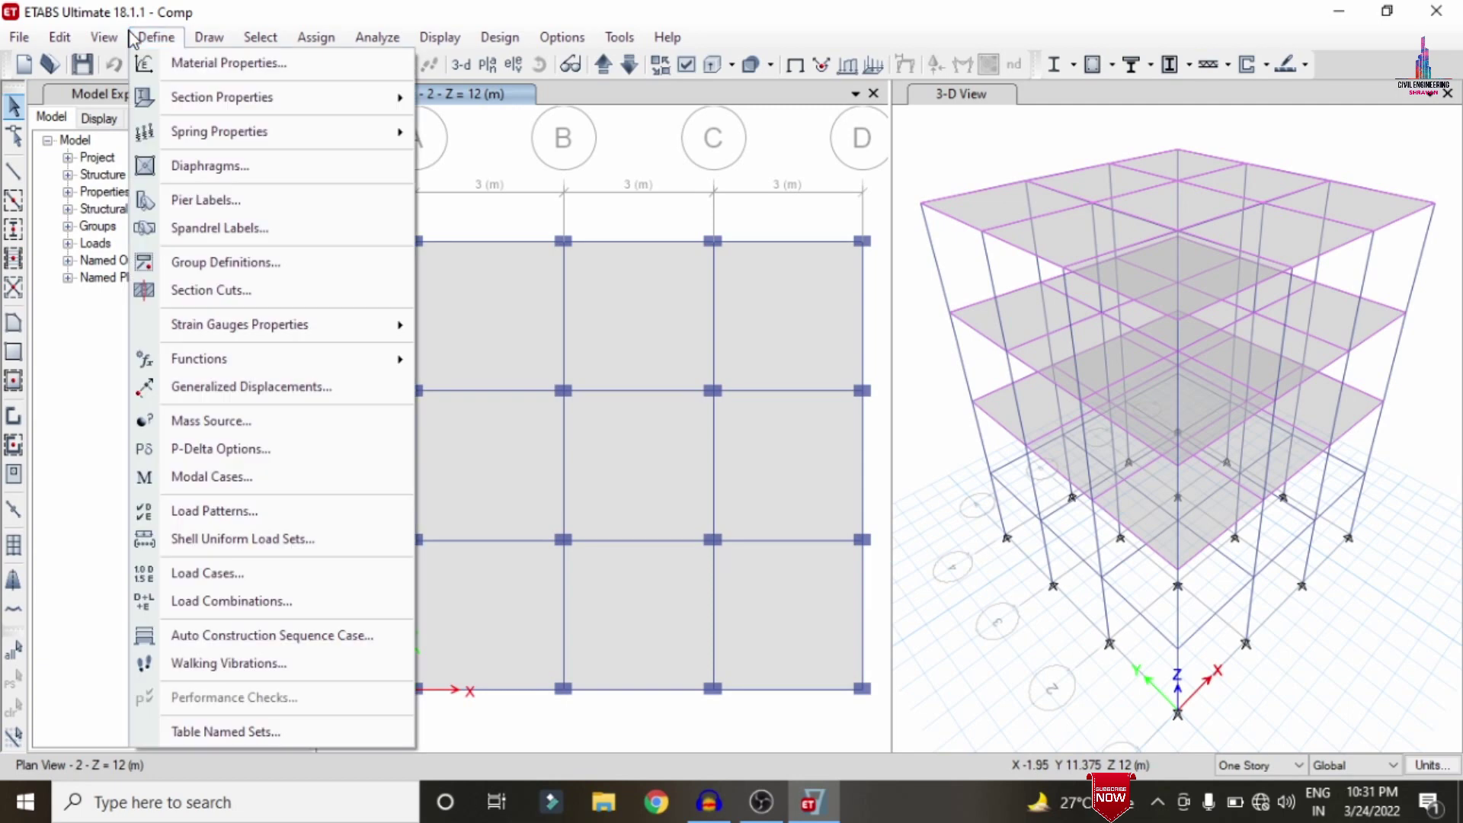
click(187, 69)
click(534, 339)
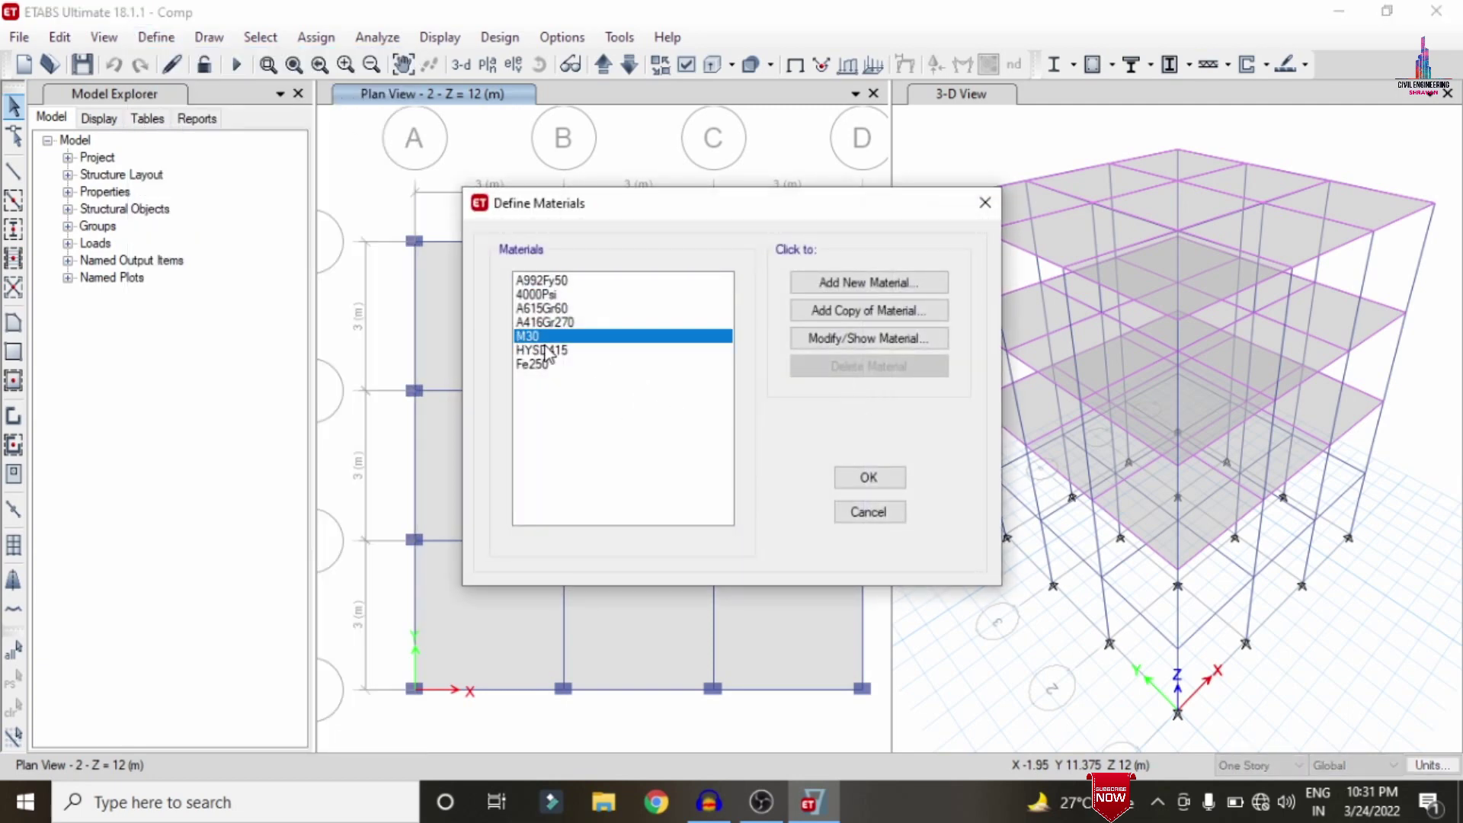
click(546, 351)
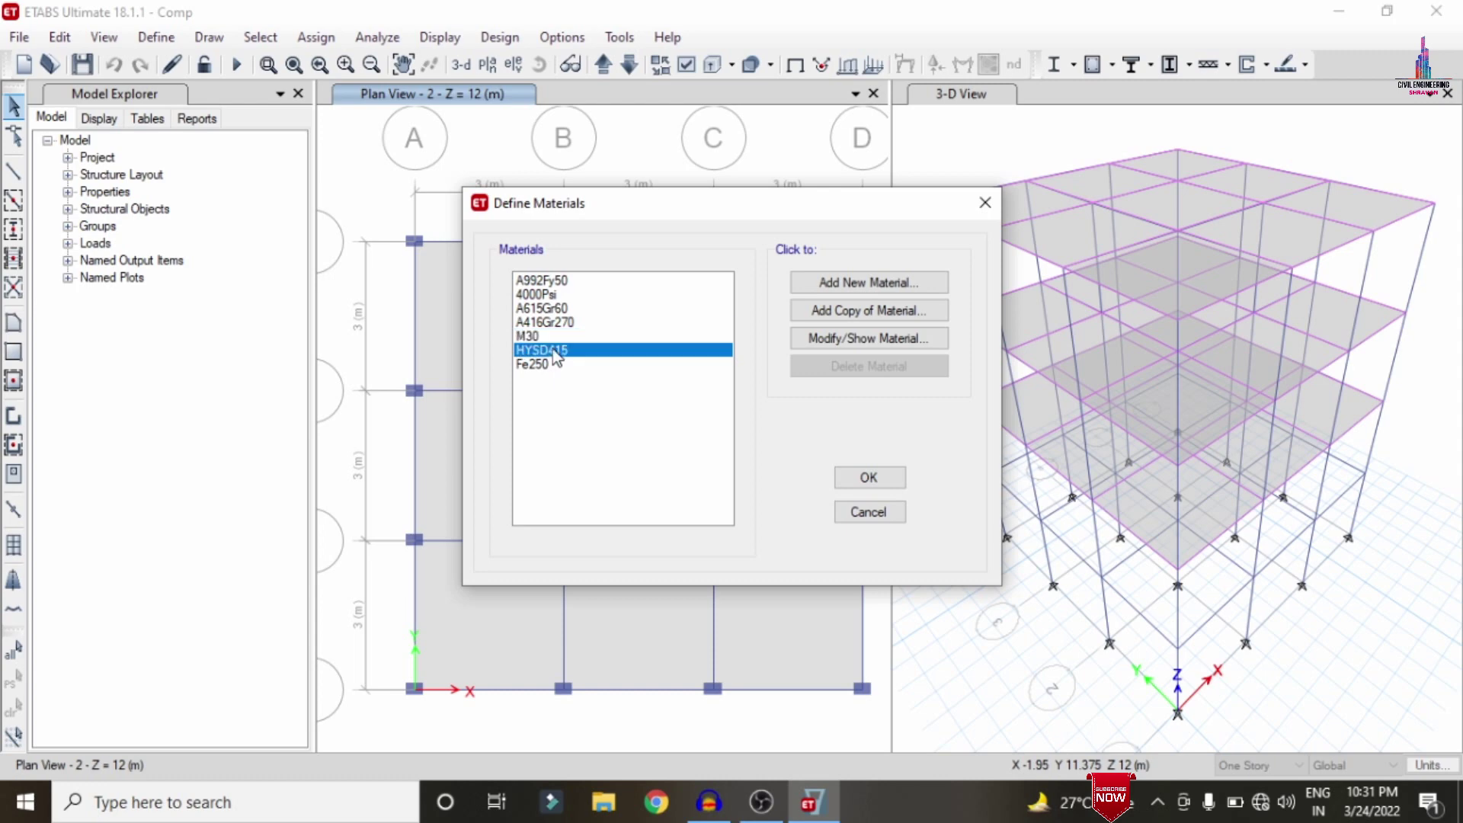
click(859, 513)
Review the beam section B0.35X0.23 and the column section C0.35X0.23 in the frame properties, without editing them.
click(156, 40)
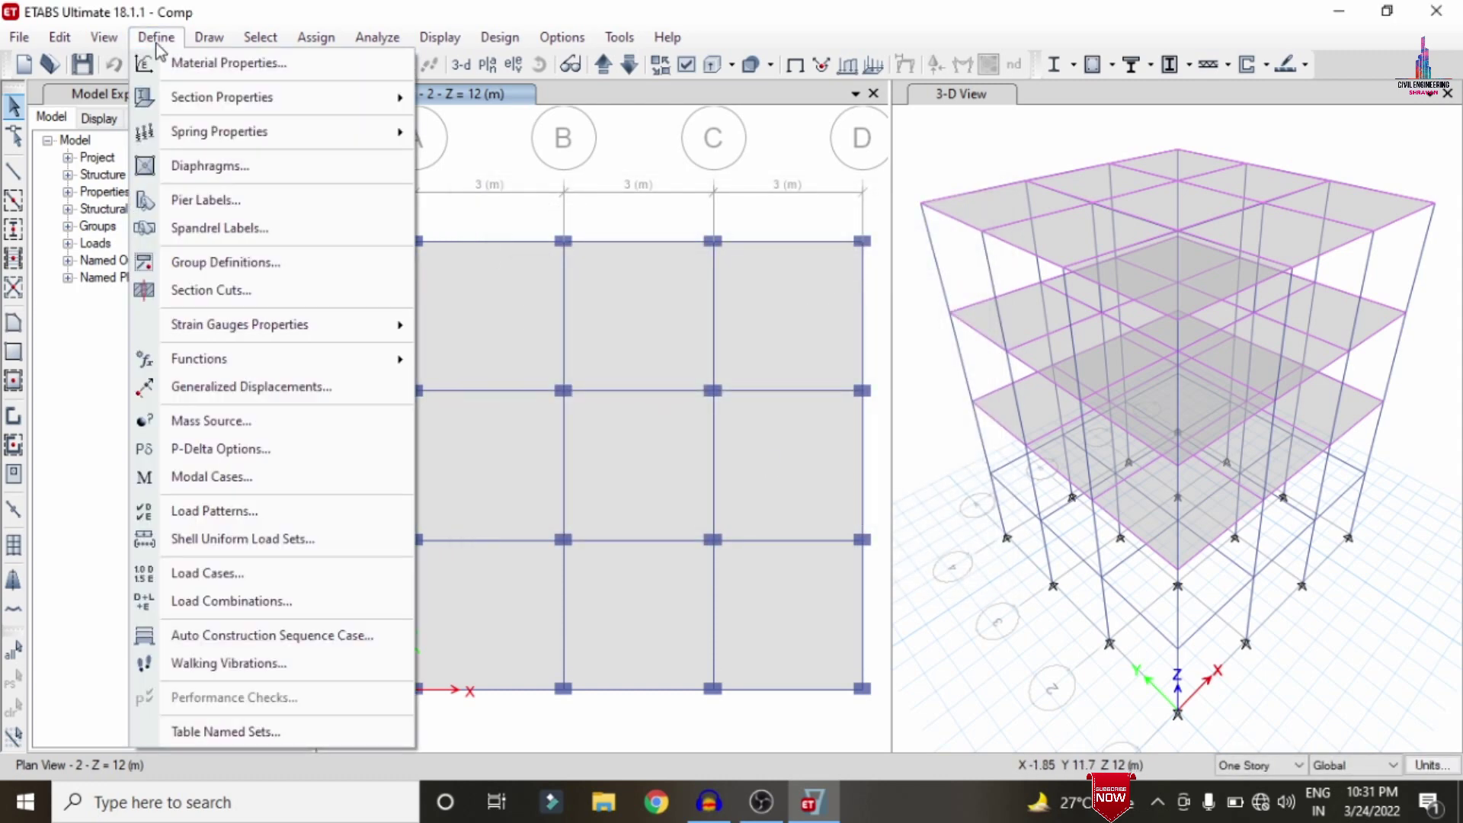
mouse_move(200, 107)
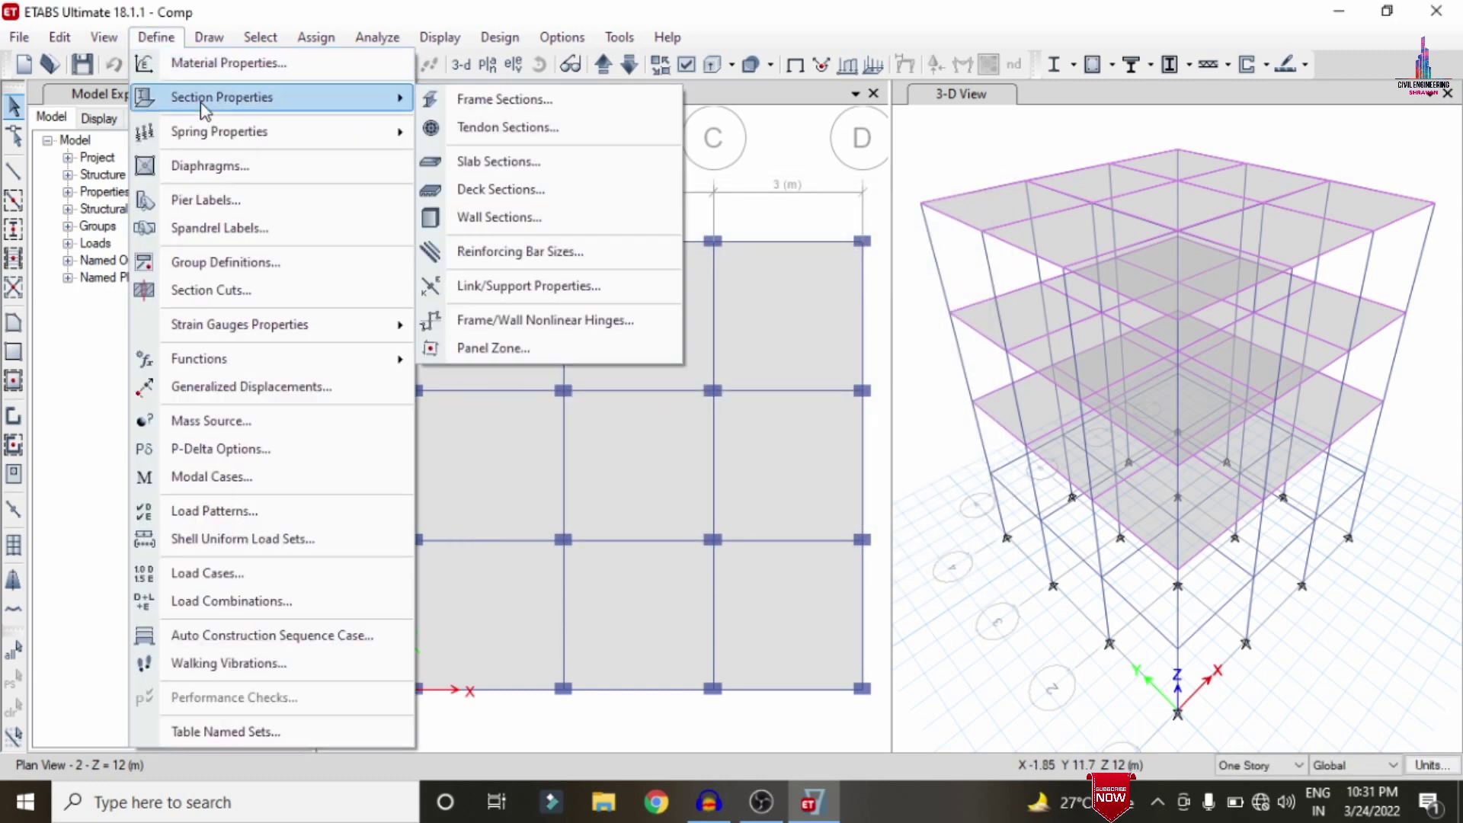
click(518, 108)
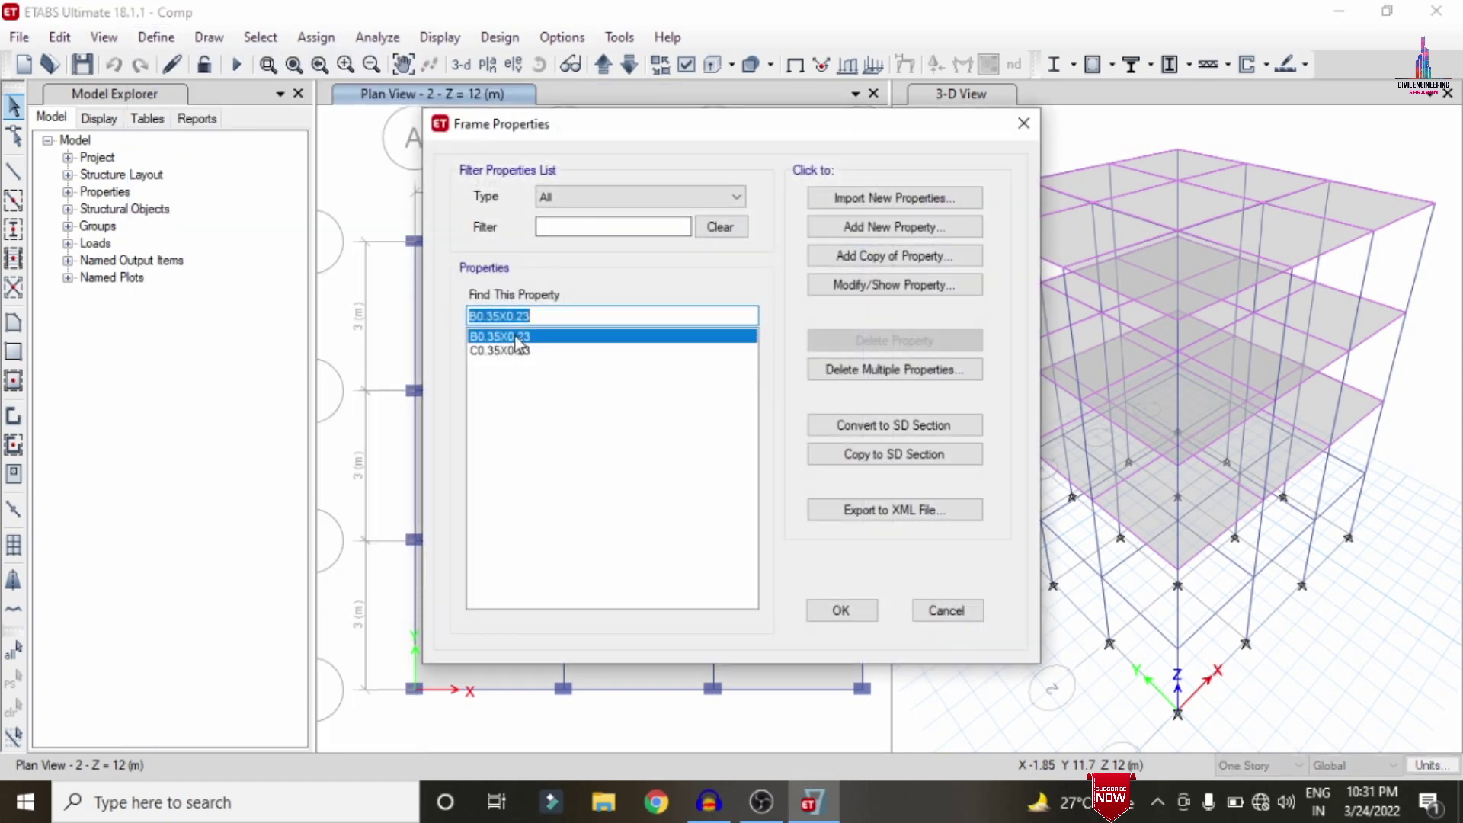
click(517, 336)
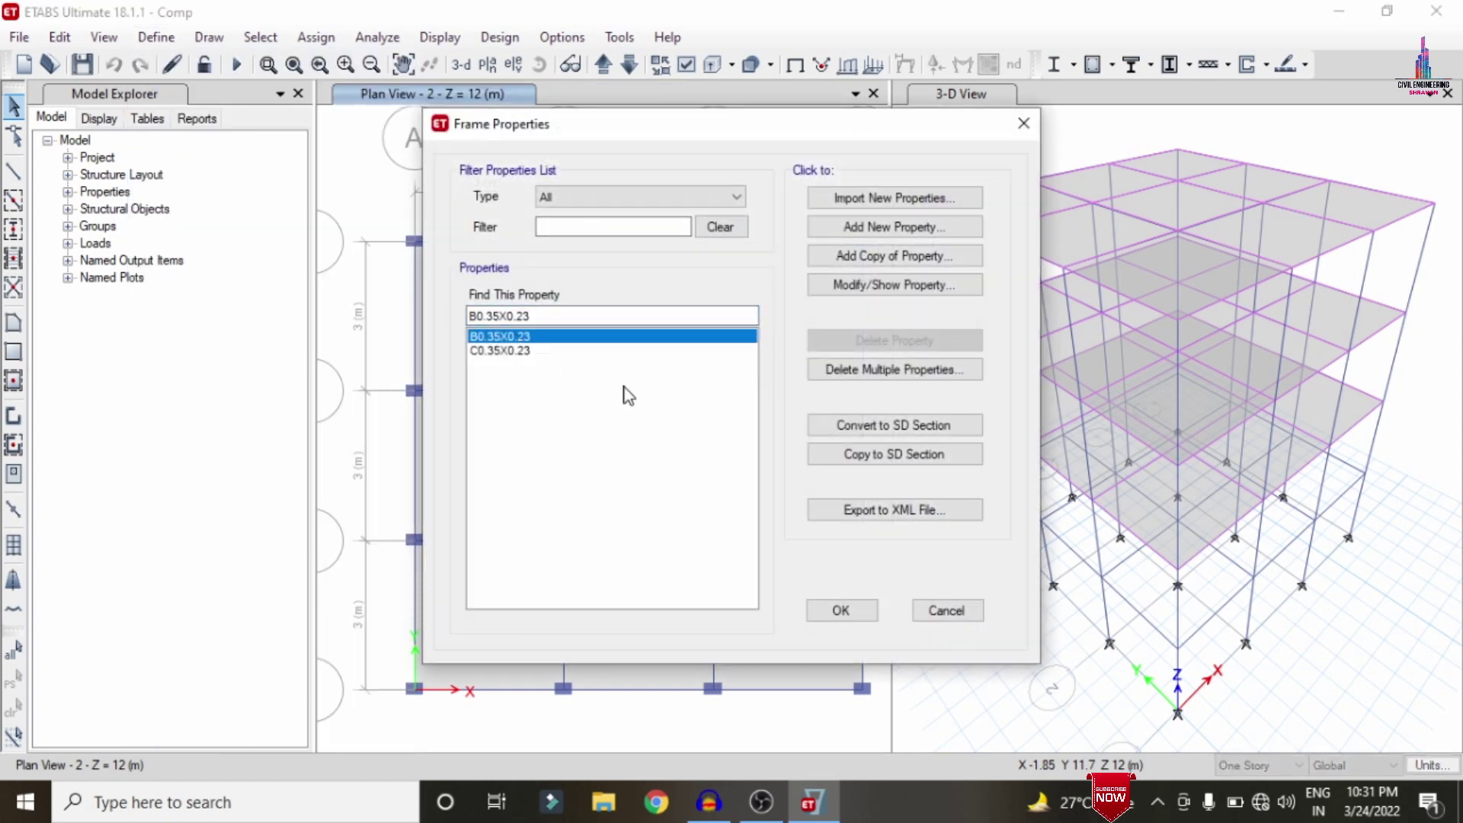
click(534, 351)
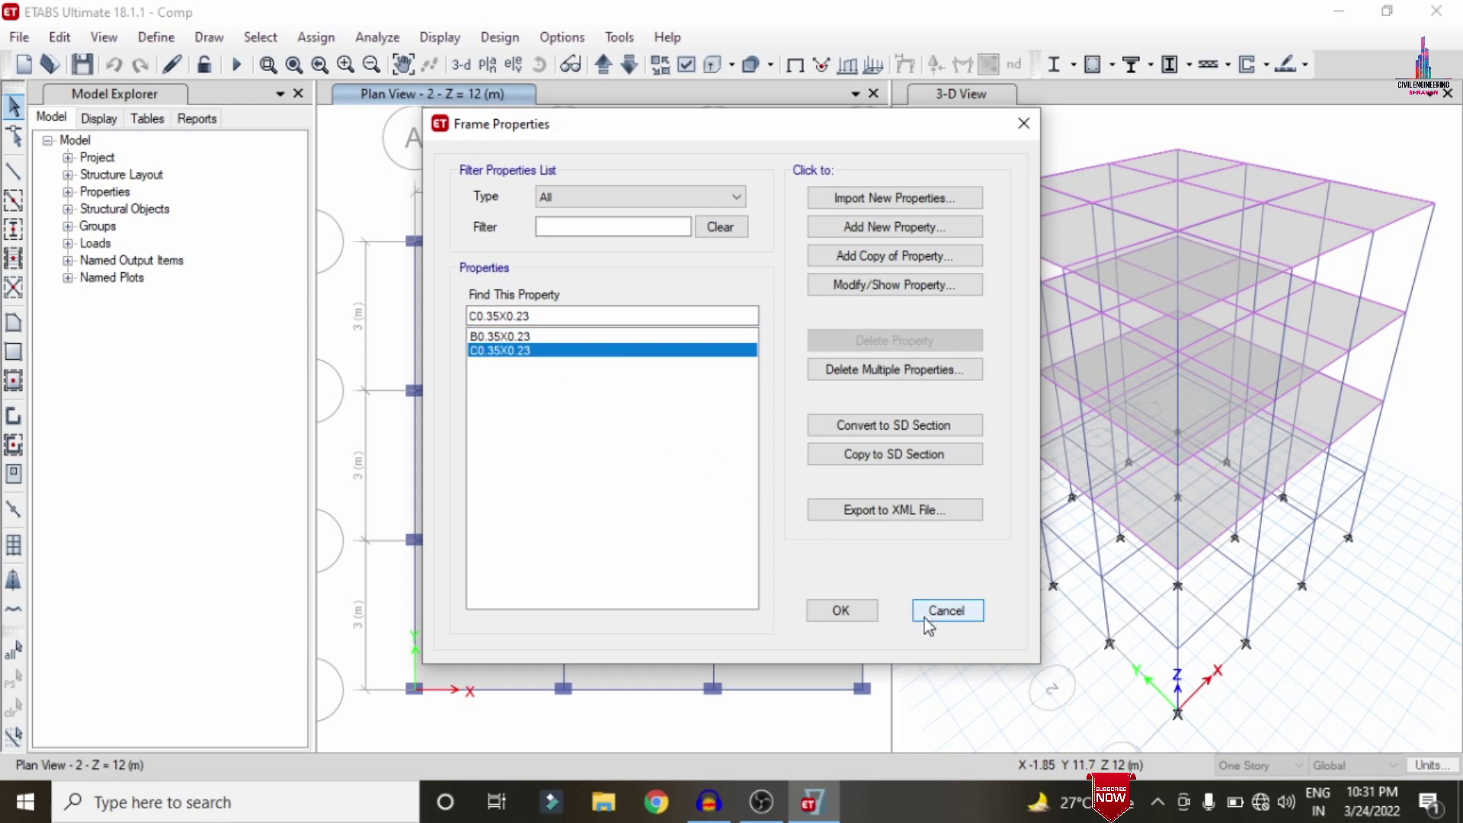
click(946, 610)
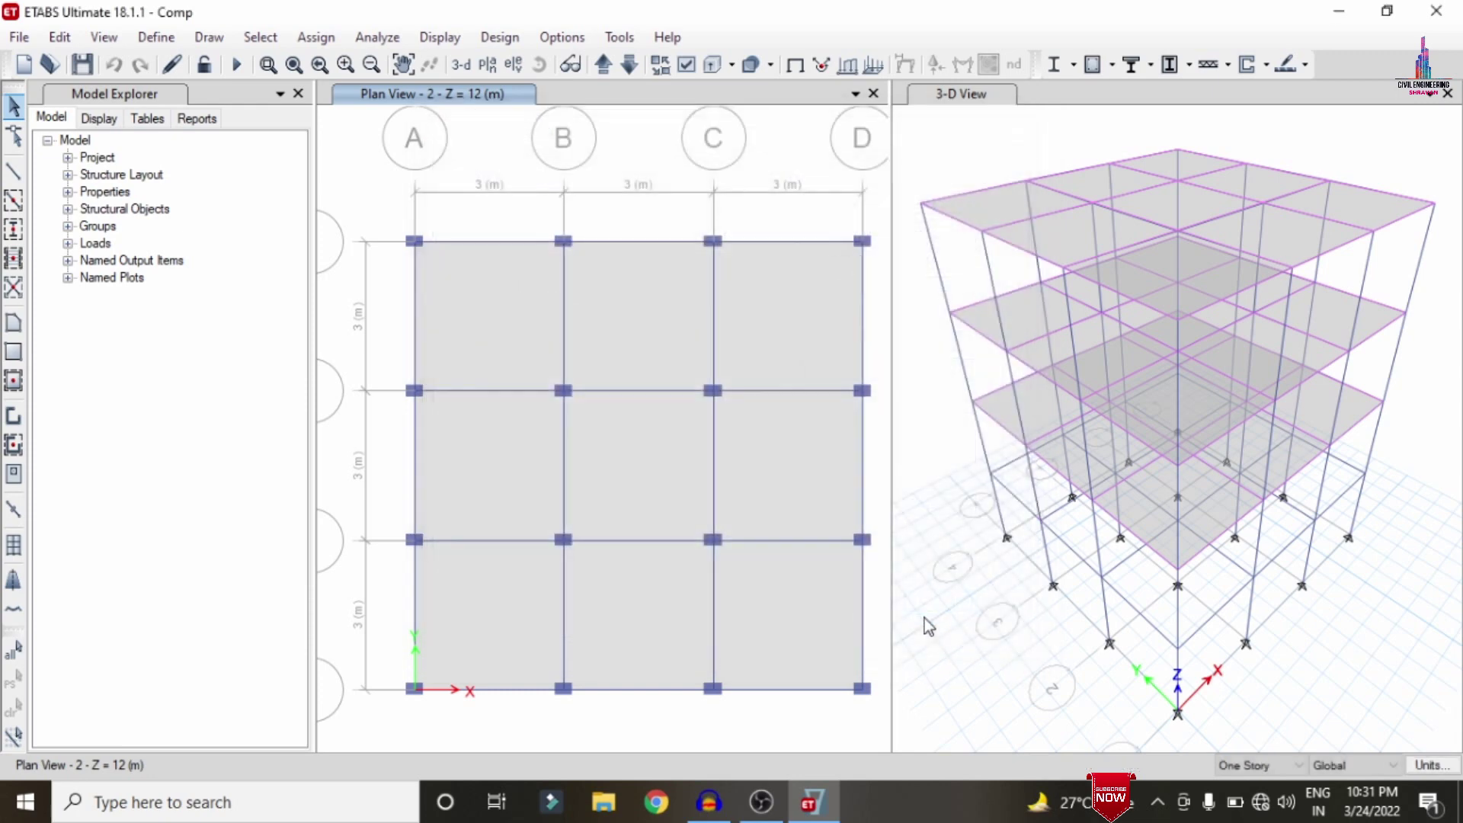
Review the slab section definitions and the slab panel between grids A and B in the plan view.
click(156, 40)
mouse_move(197, 106)
click(542, 164)
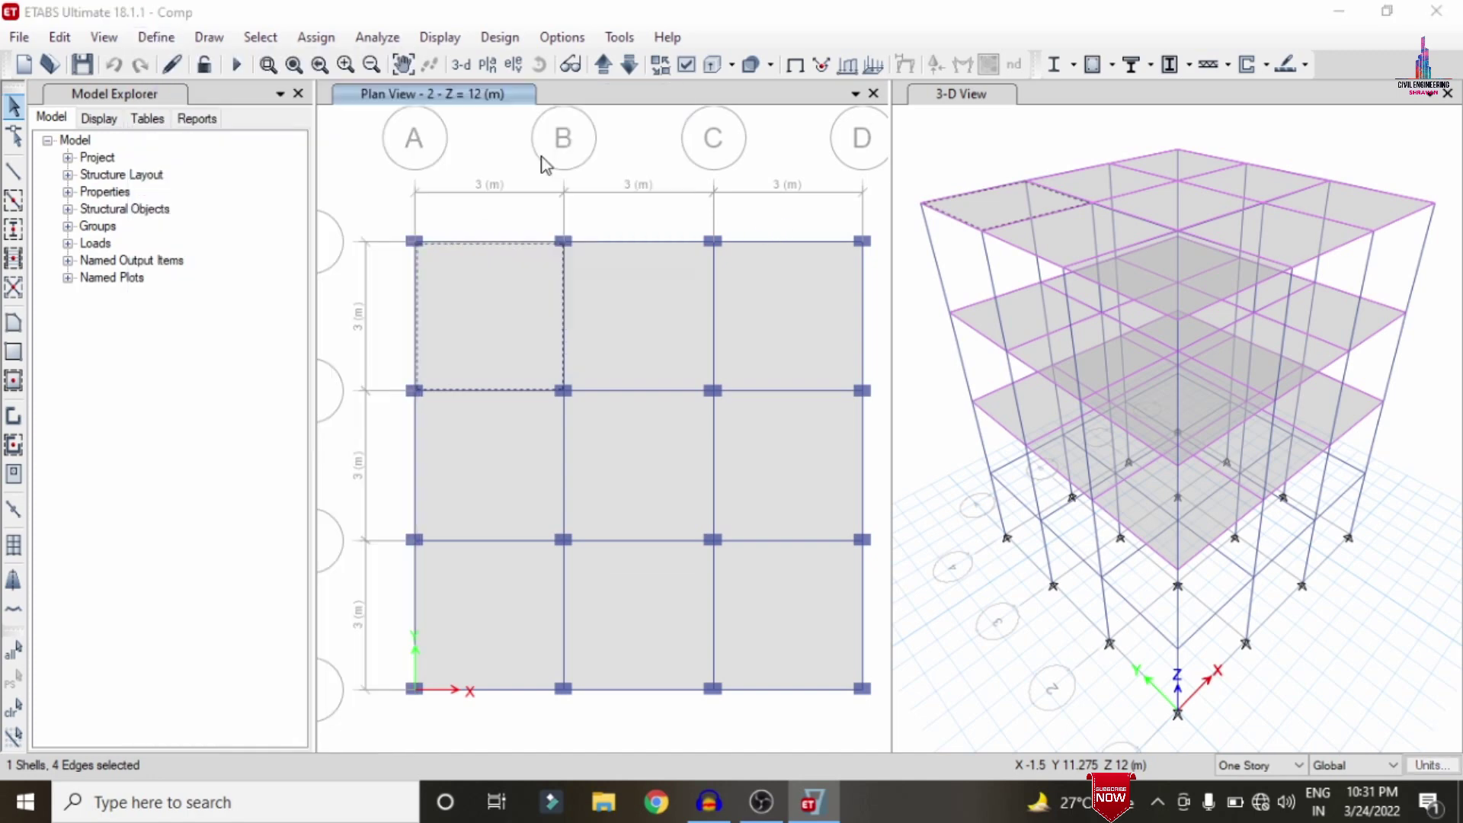
click(850, 496)
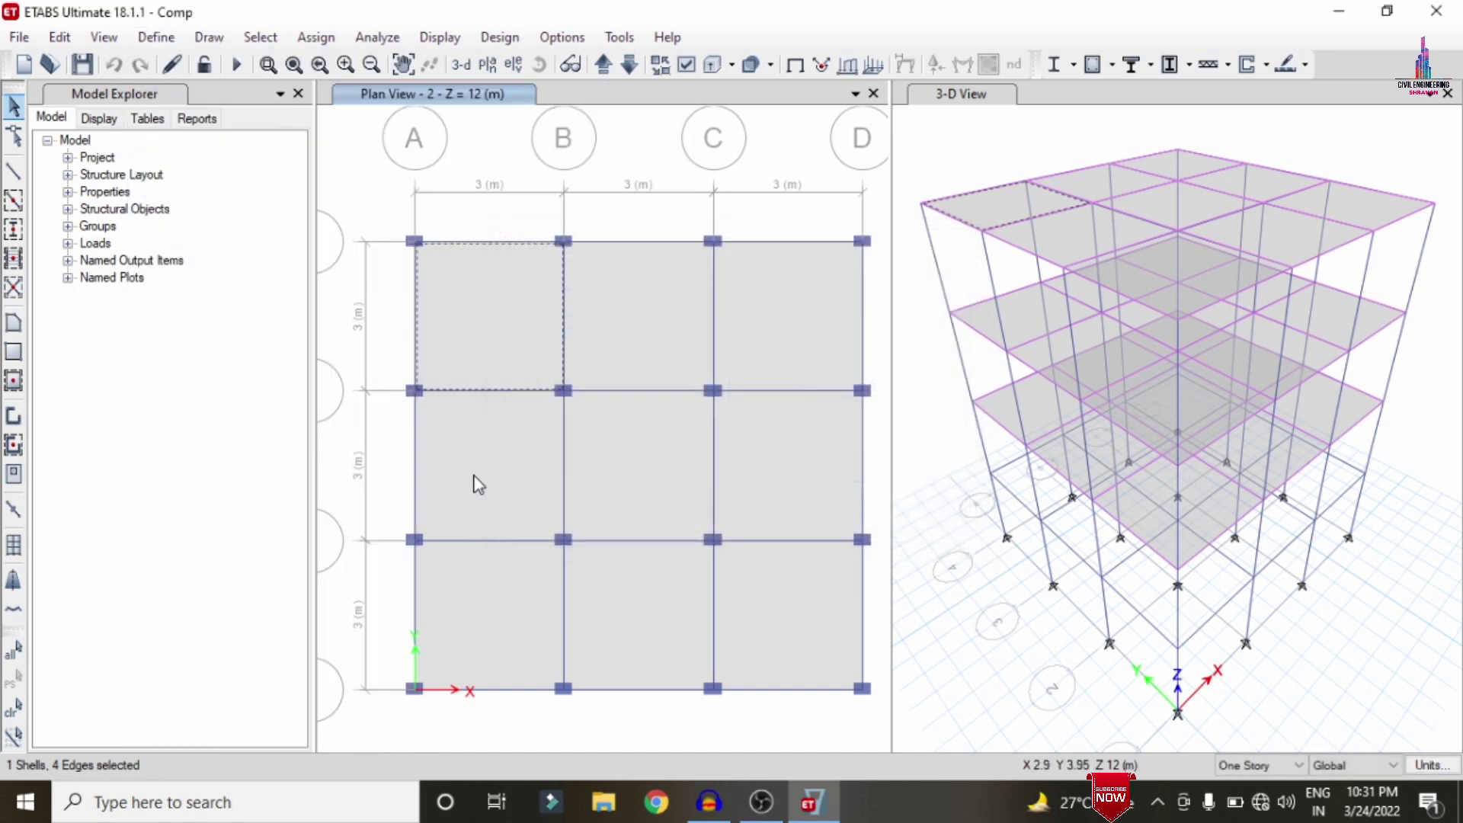
click(464, 314)
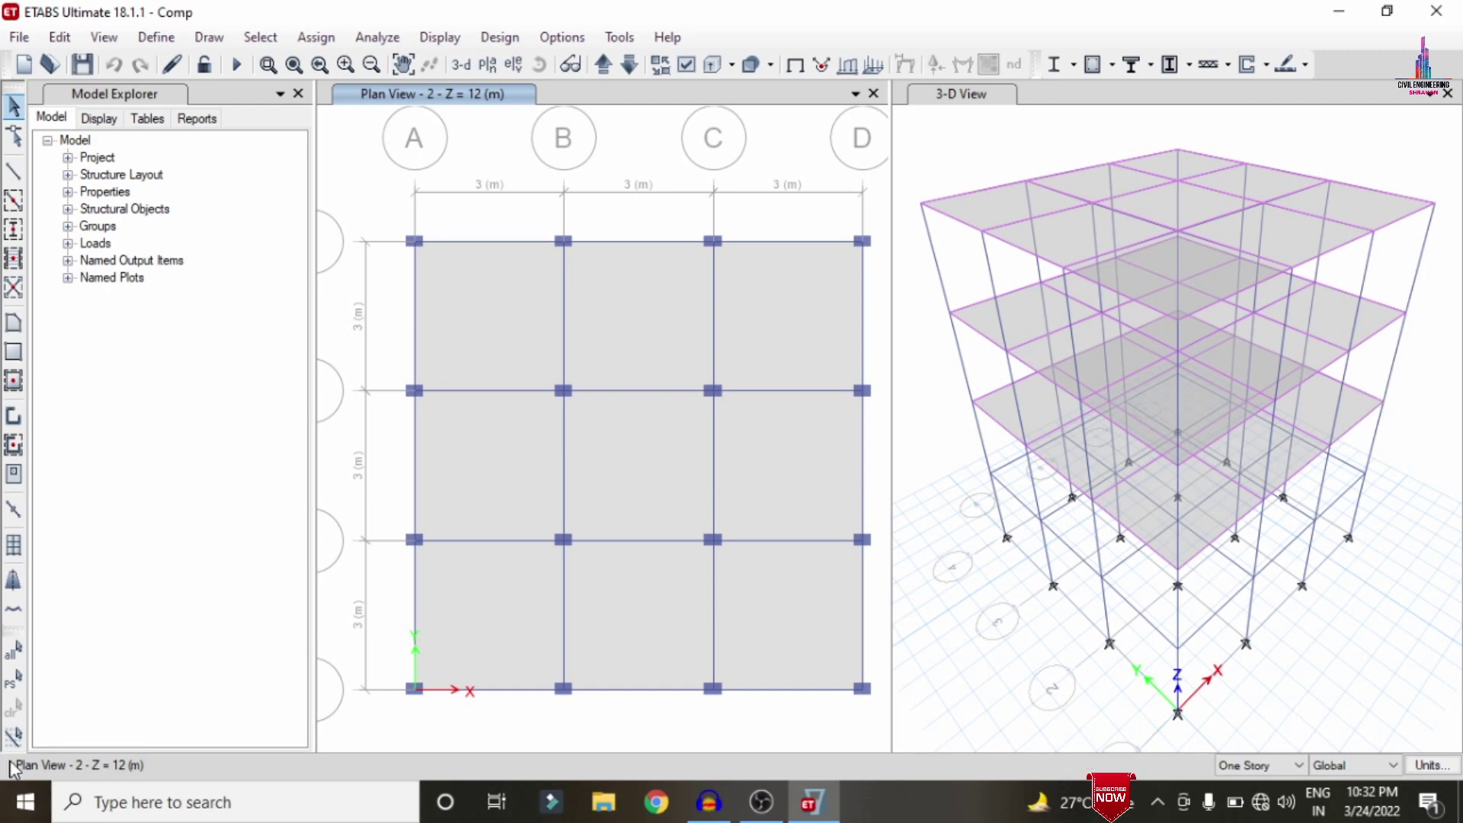
Review the Dead and Live load patterns without modifying them.
click(156, 36)
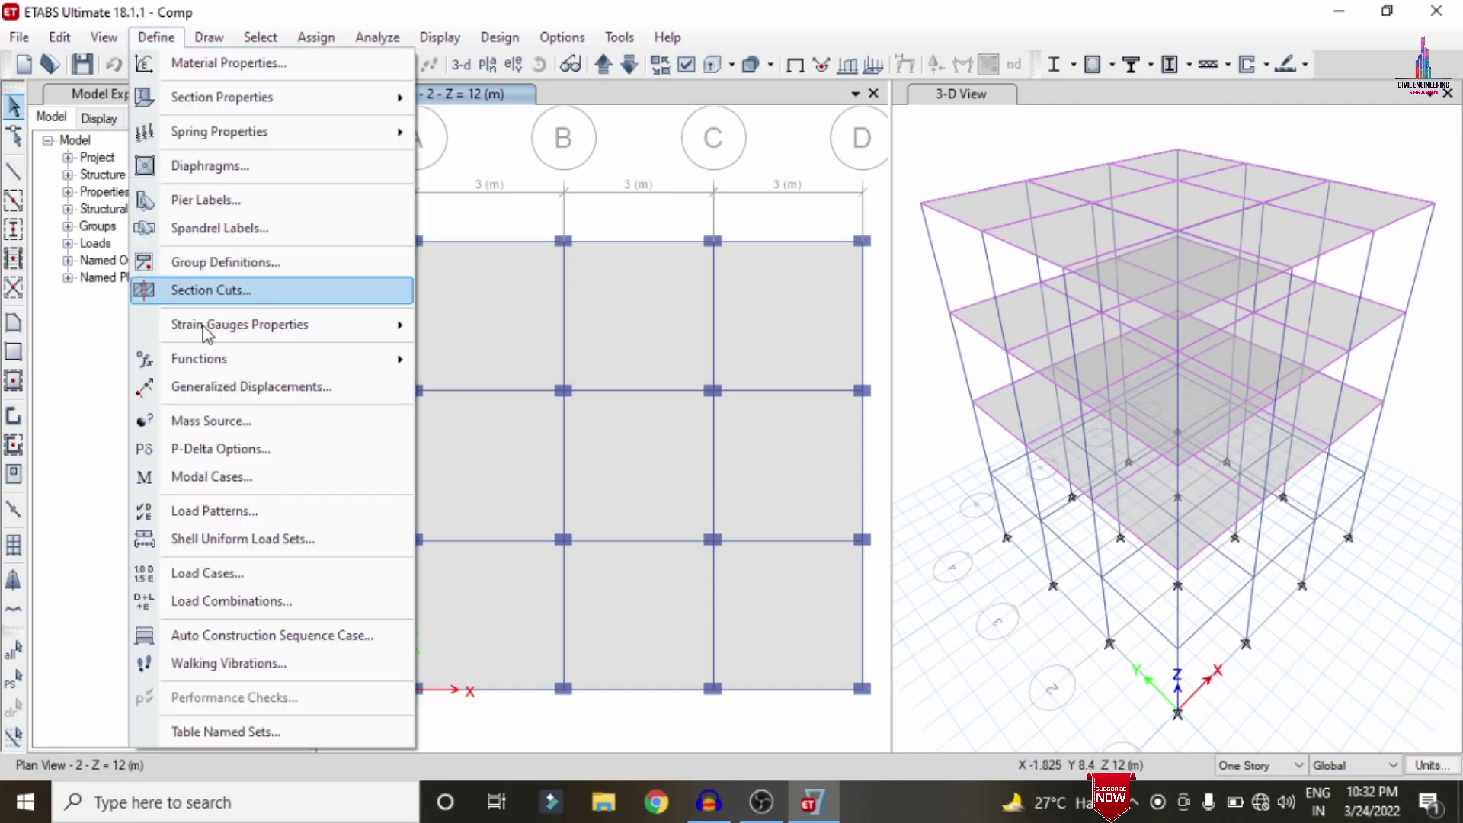
click(236, 511)
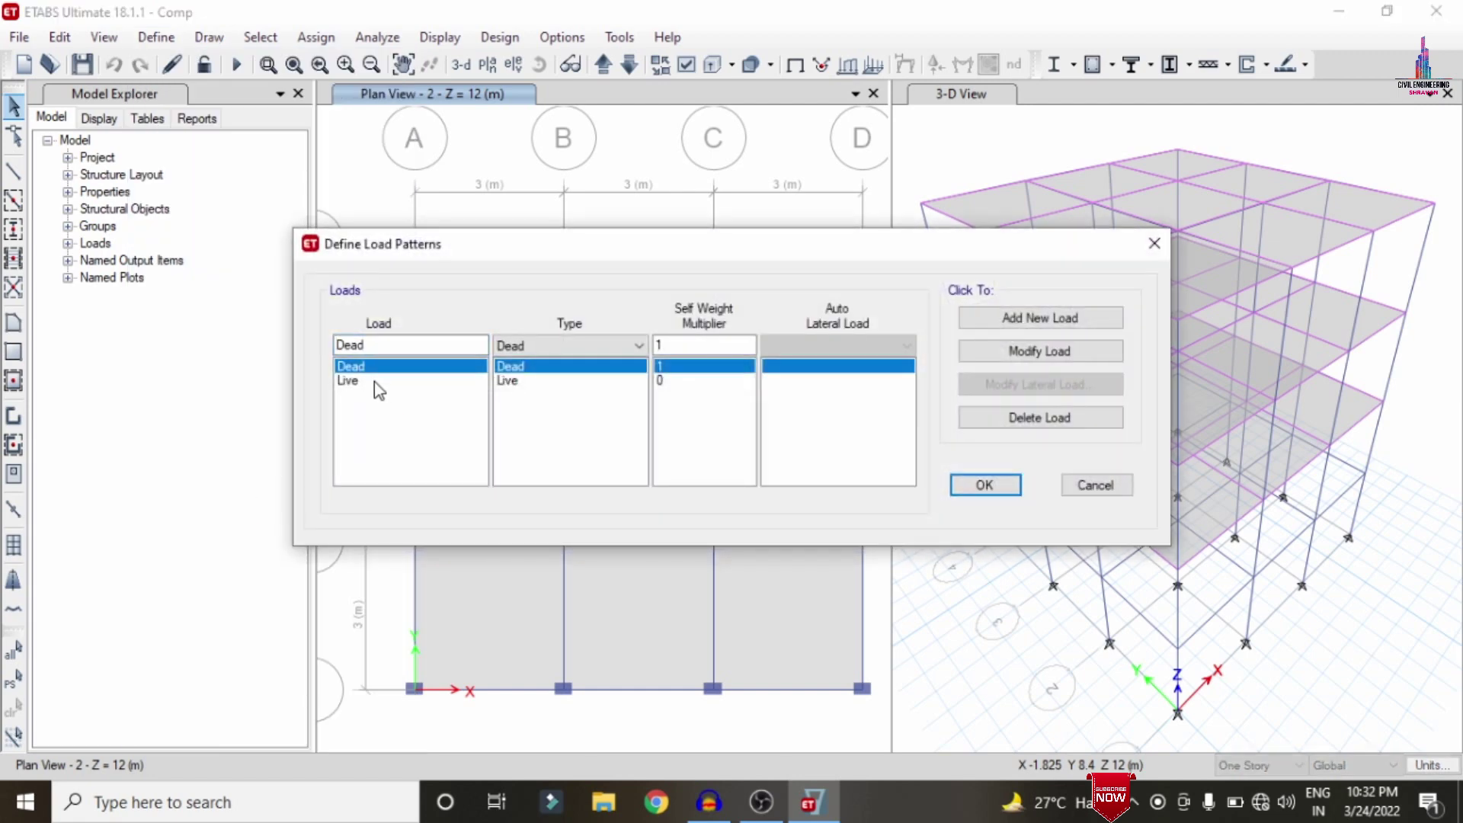
click(379, 381)
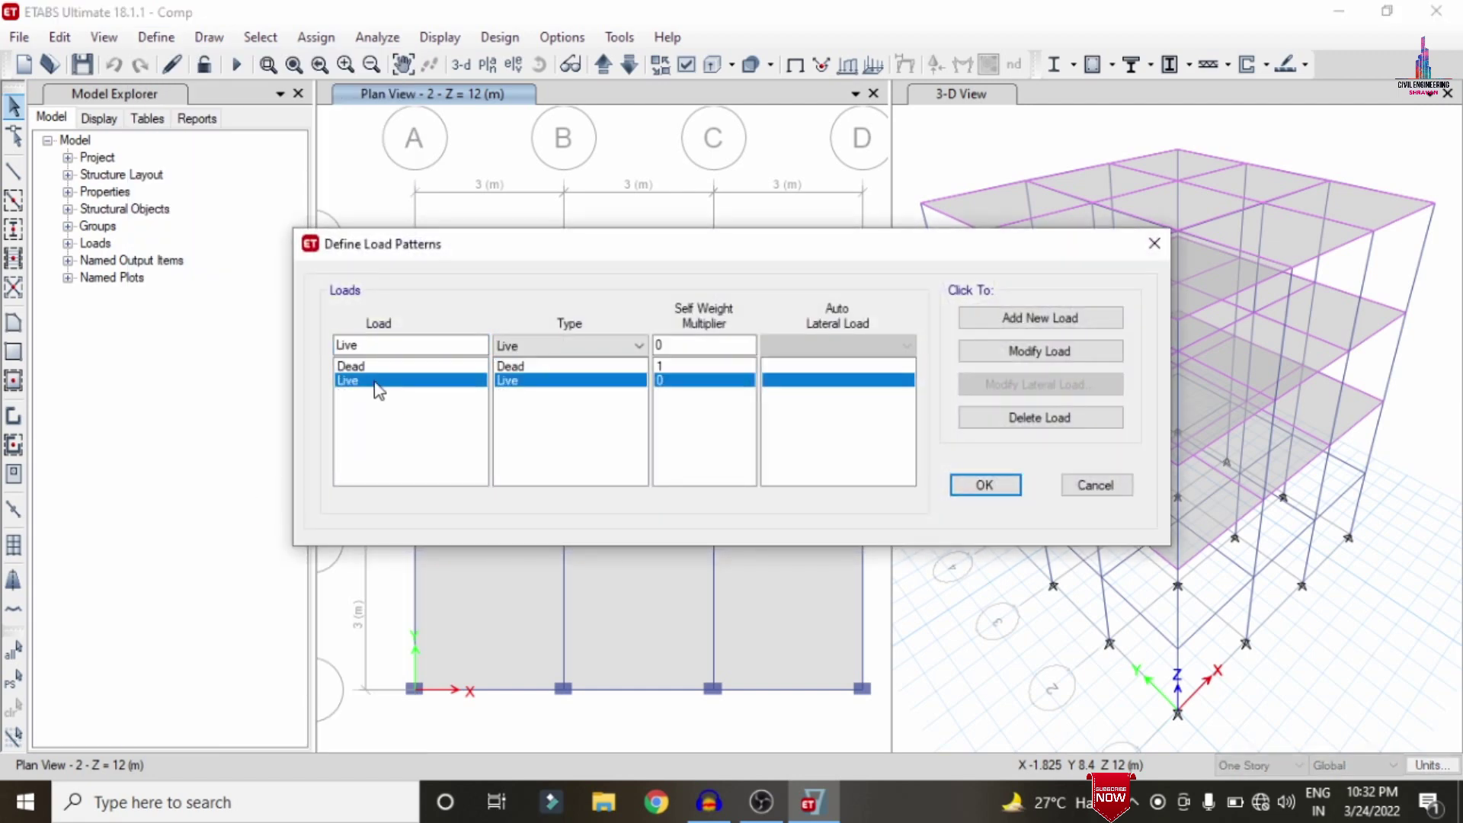
click(1080, 491)
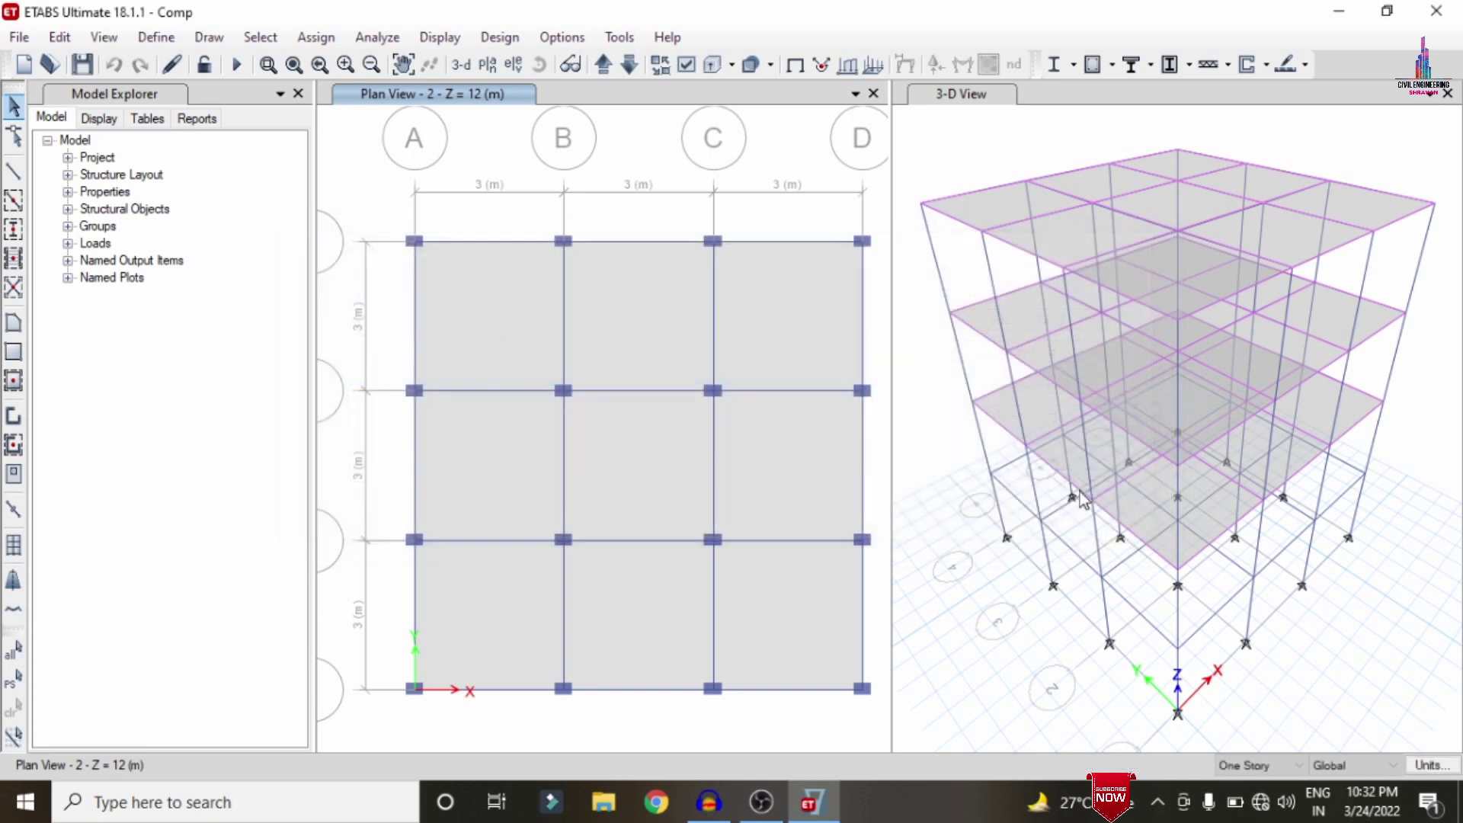
Select the upper slab panel between grids A and B and inspect its object information.
click(536, 307)
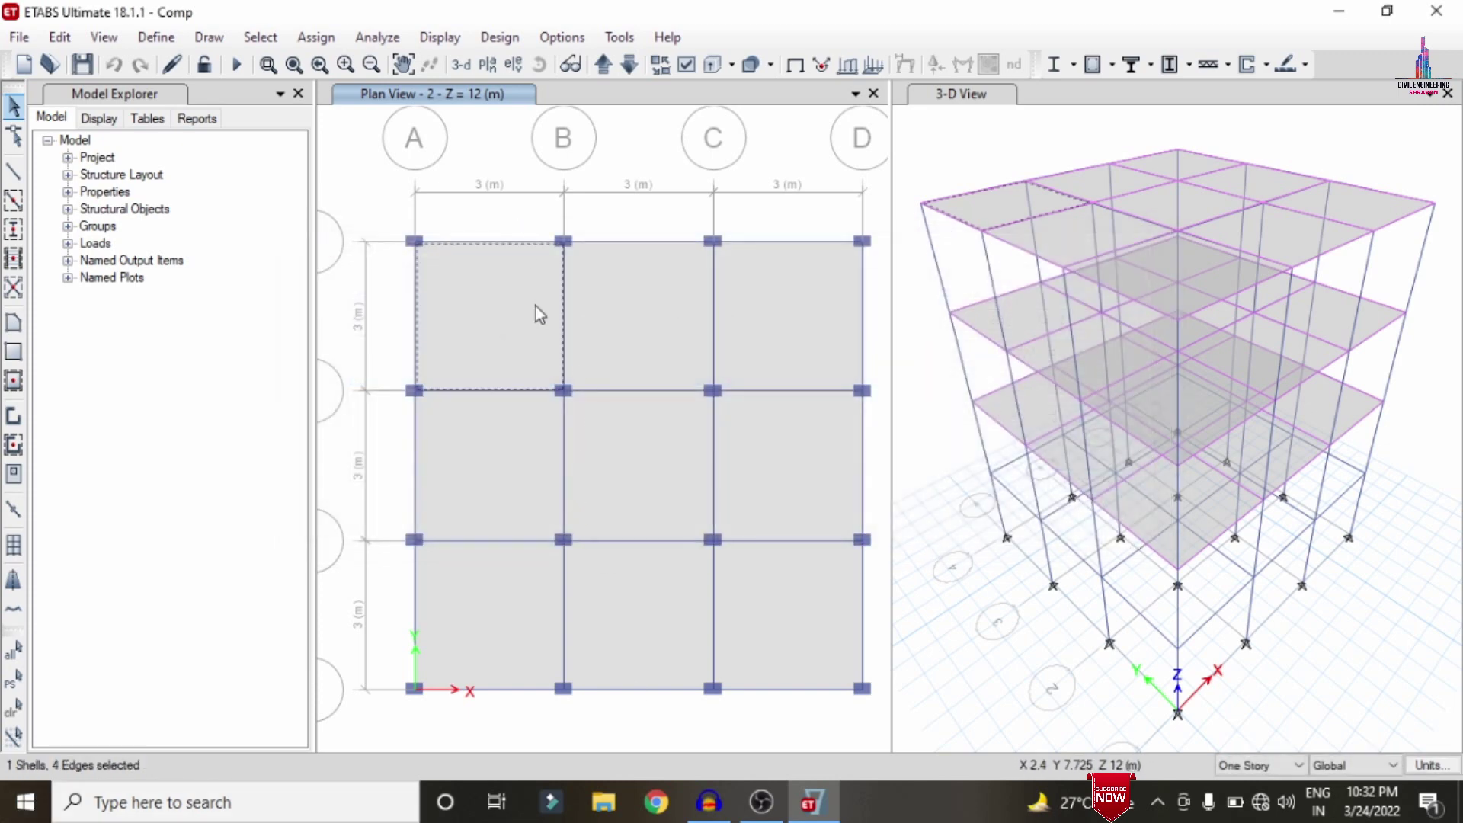
right_click(536, 306)
click(930, 32)
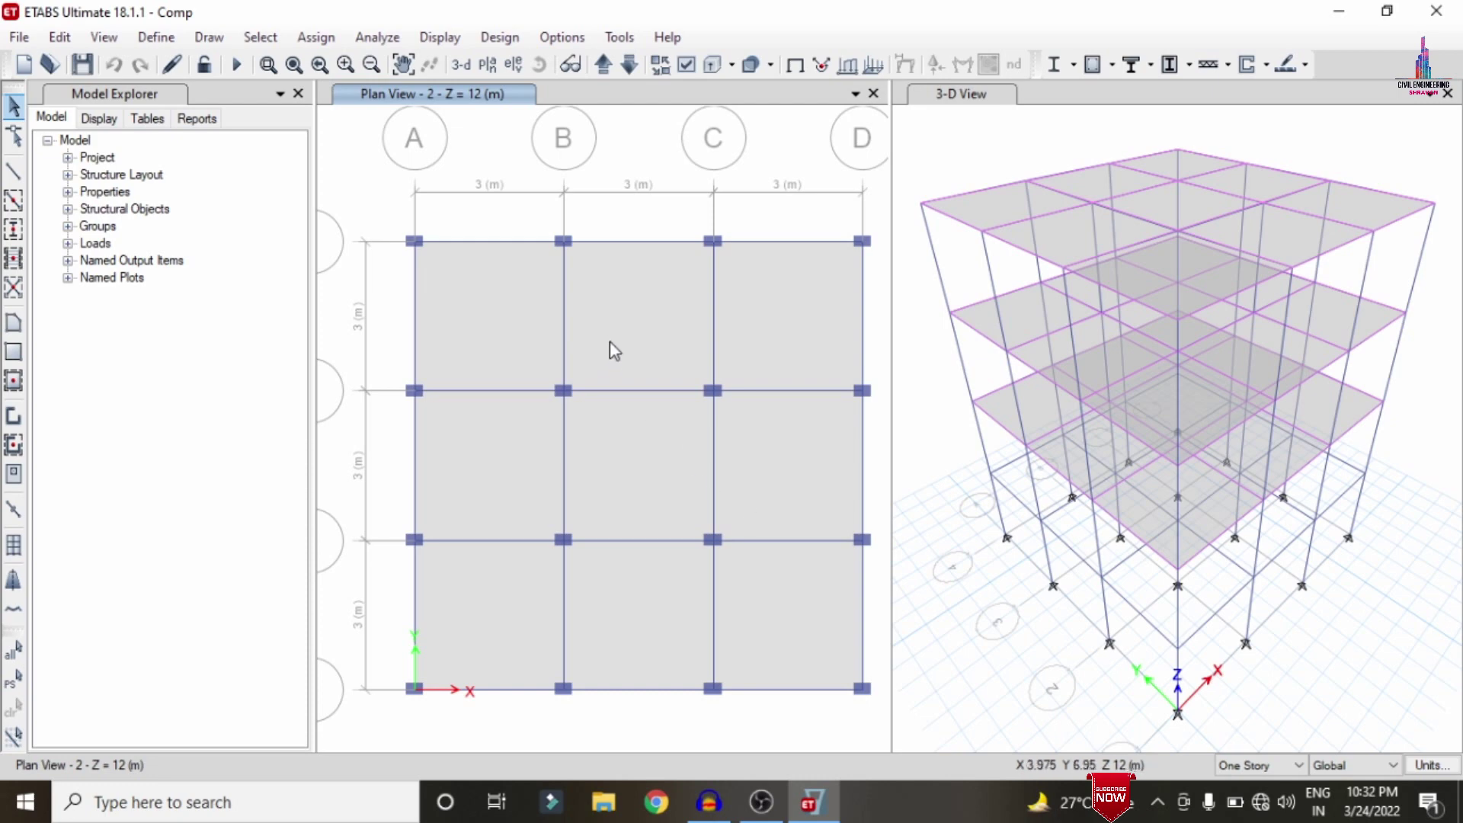
Run the analysis and display the Shear 2-2 force diagram of the frames for the Dead load case.
click(236, 64)
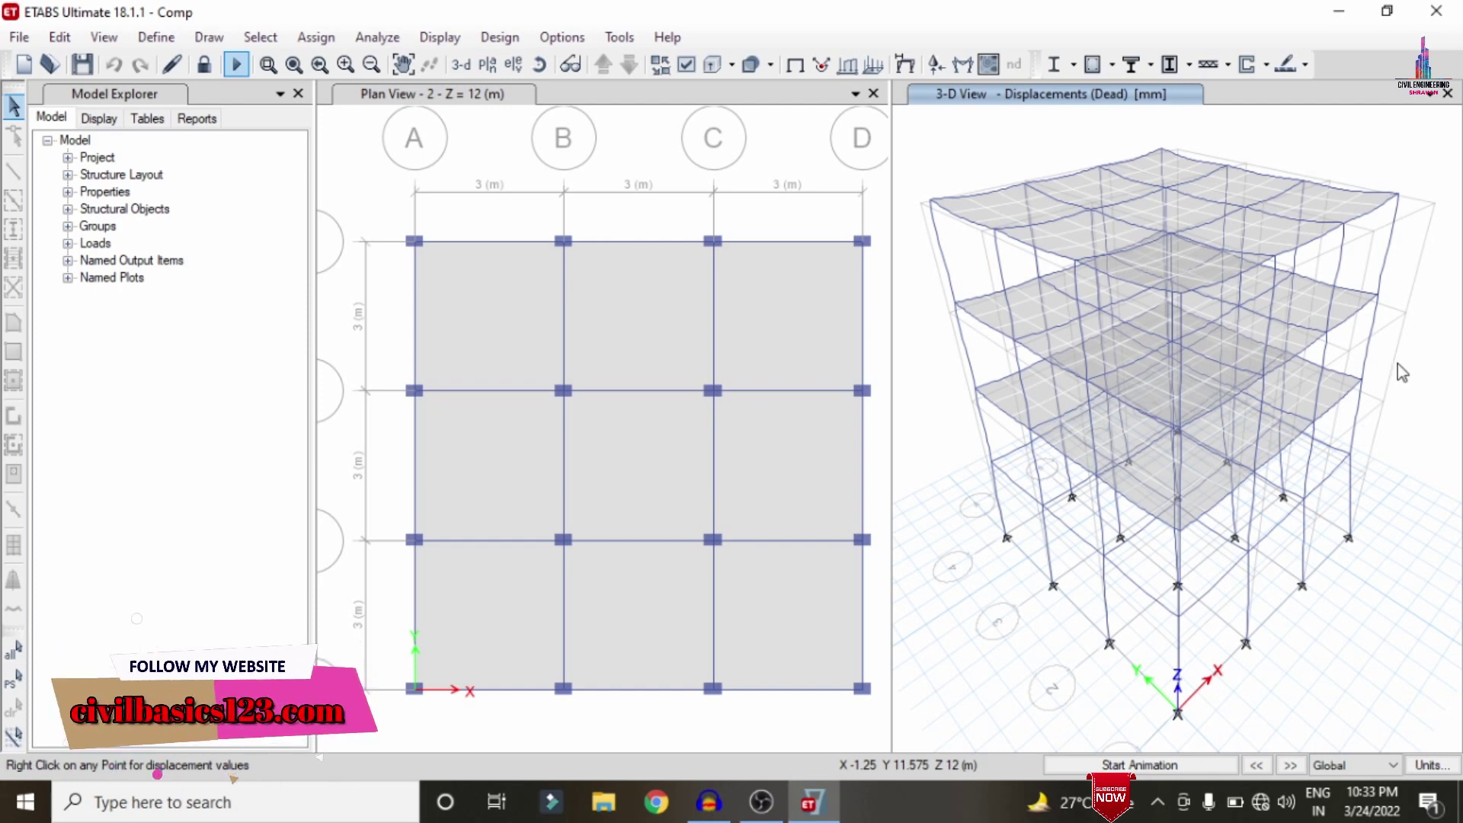
click(417, 38)
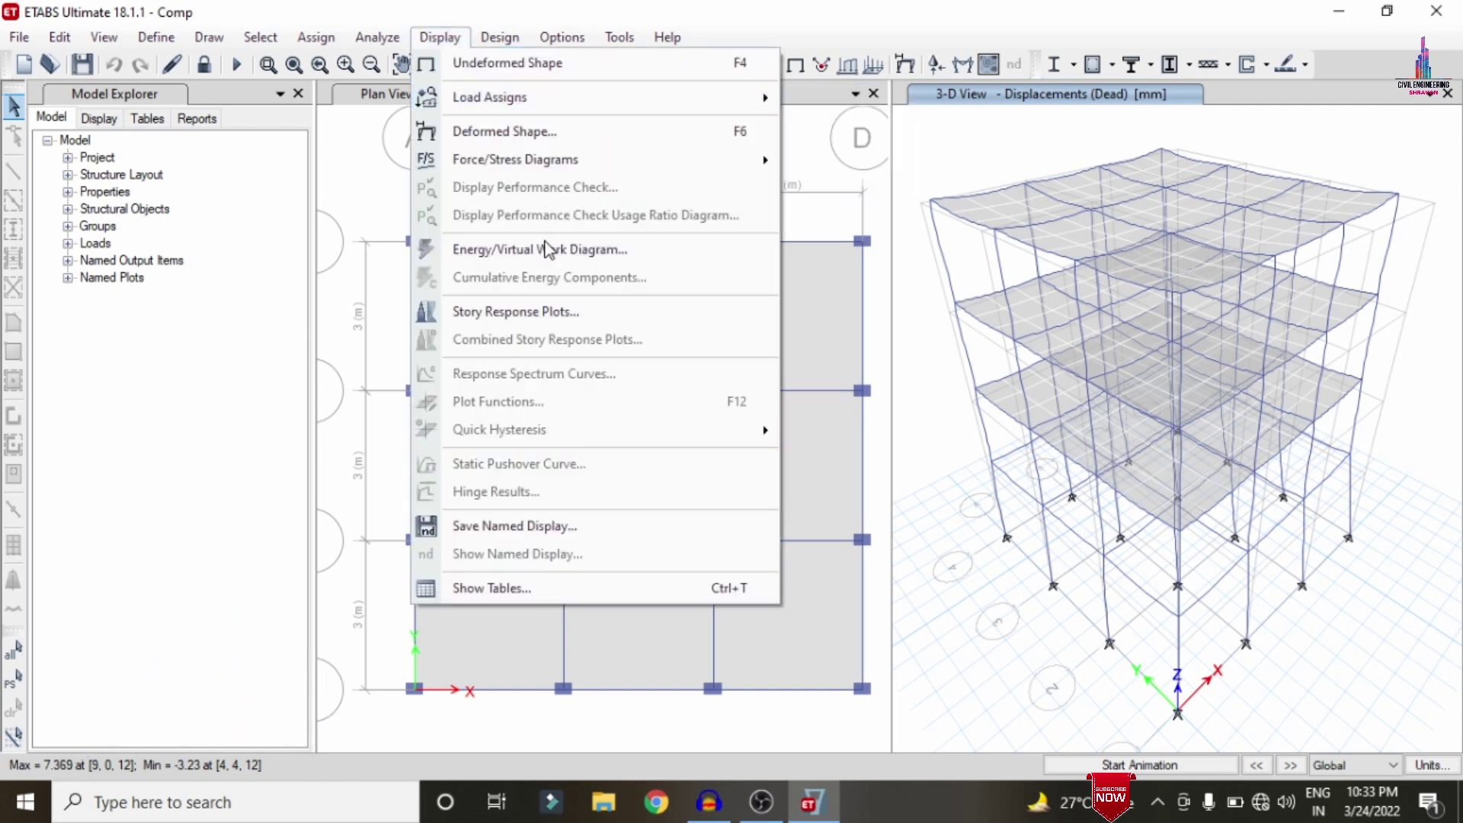
mouse_move(512, 160)
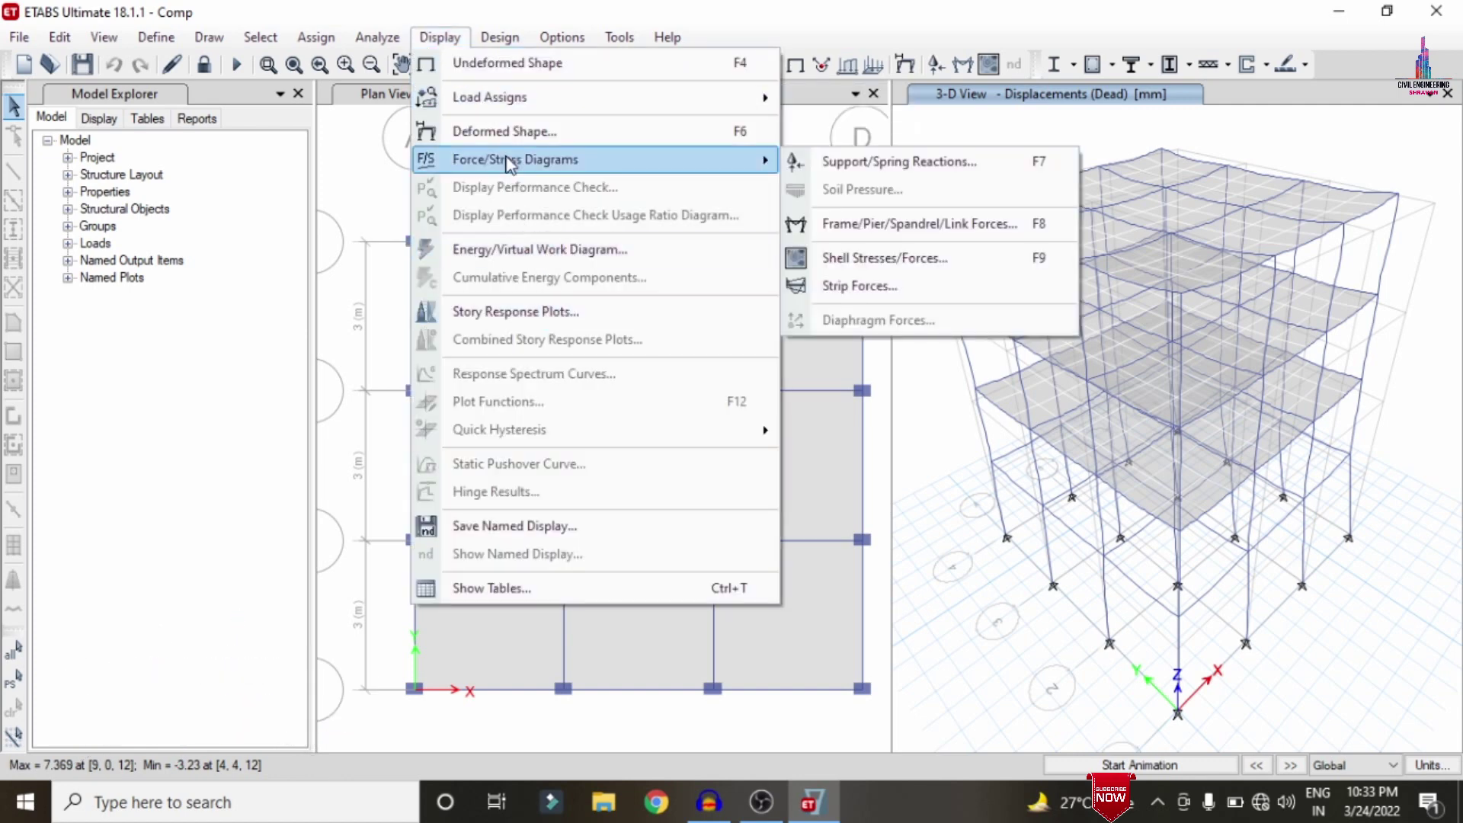
click(864, 229)
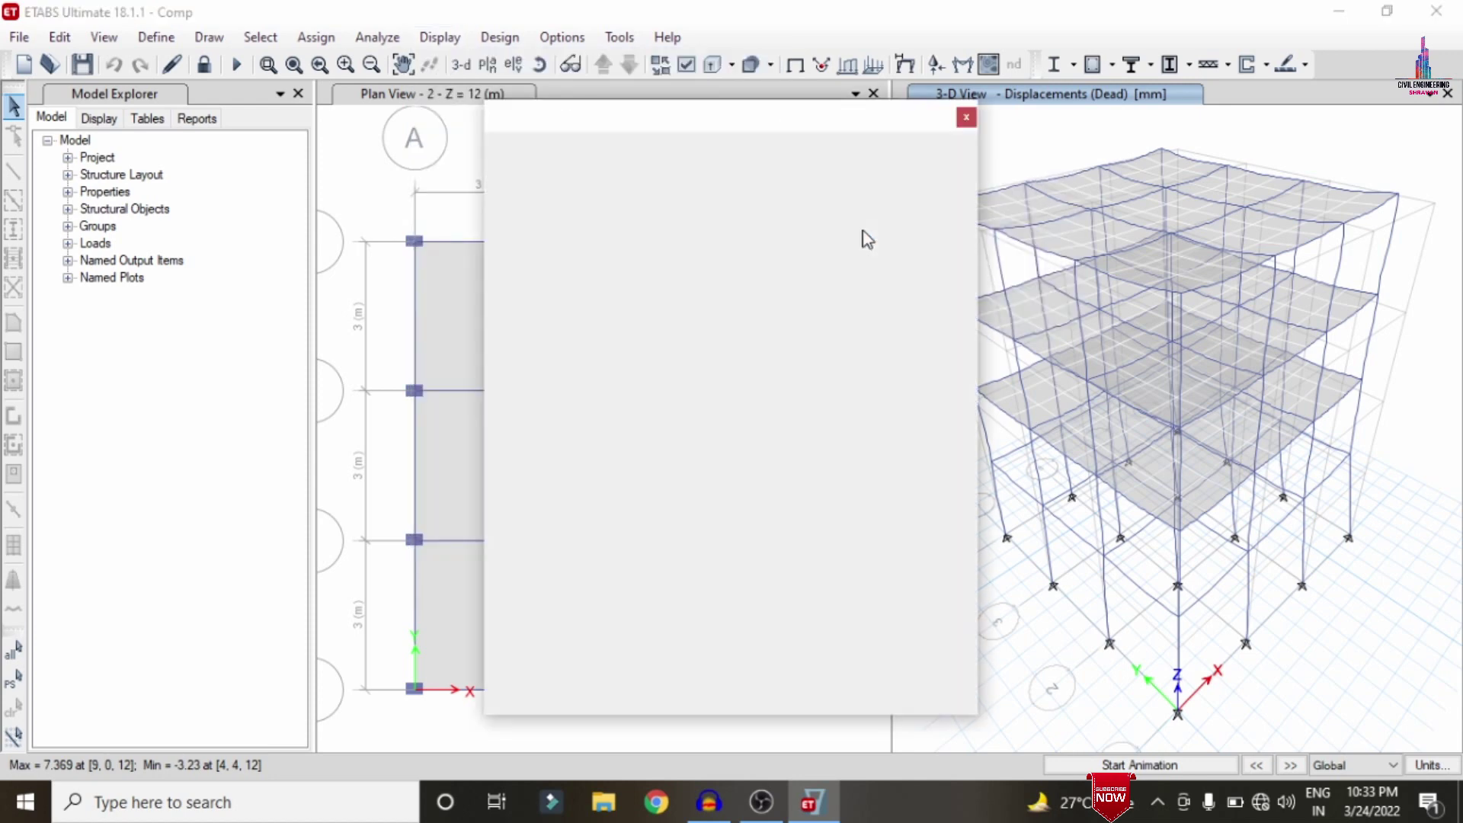
click(563, 310)
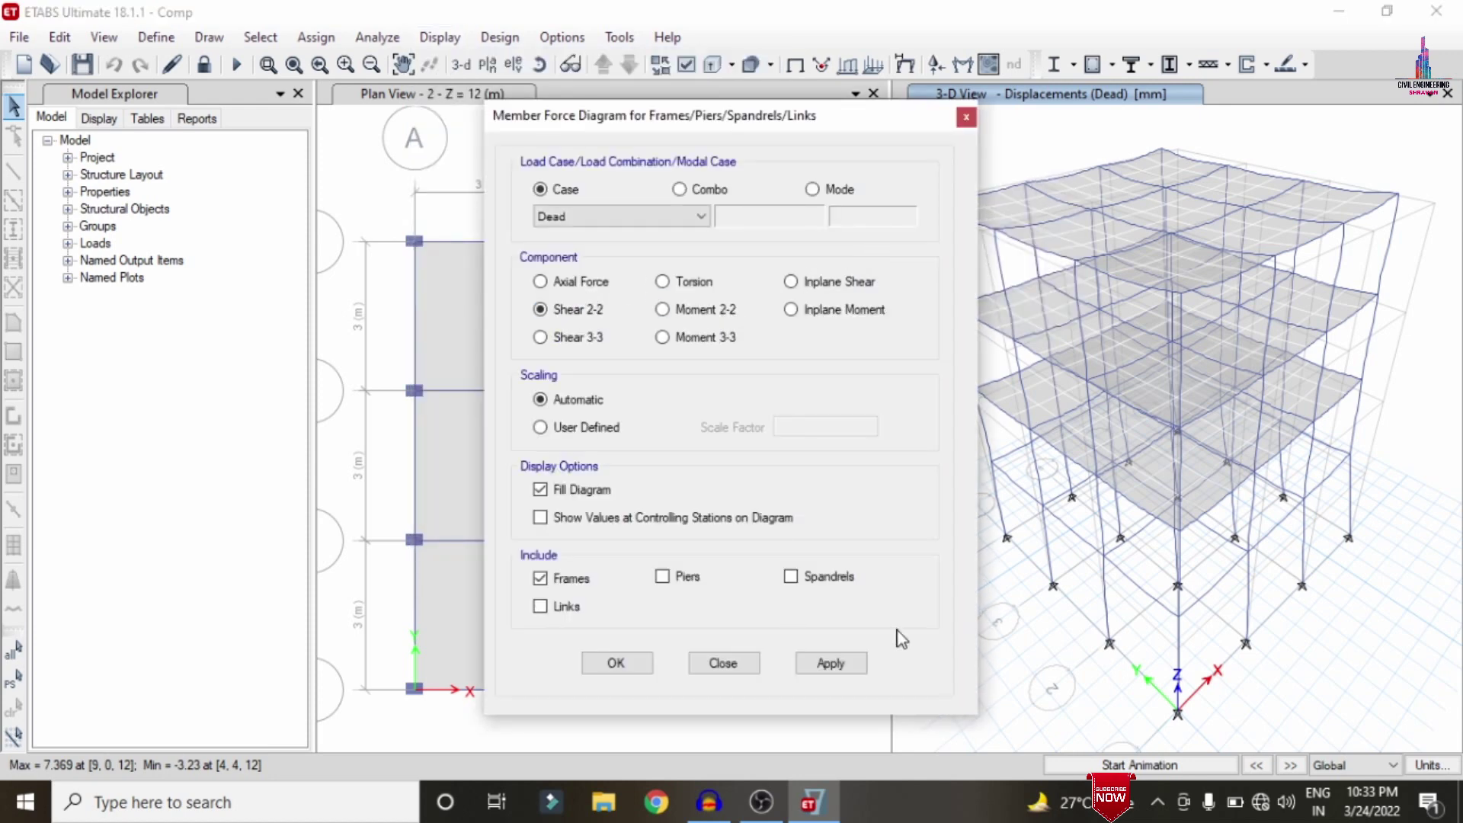
click(832, 663)
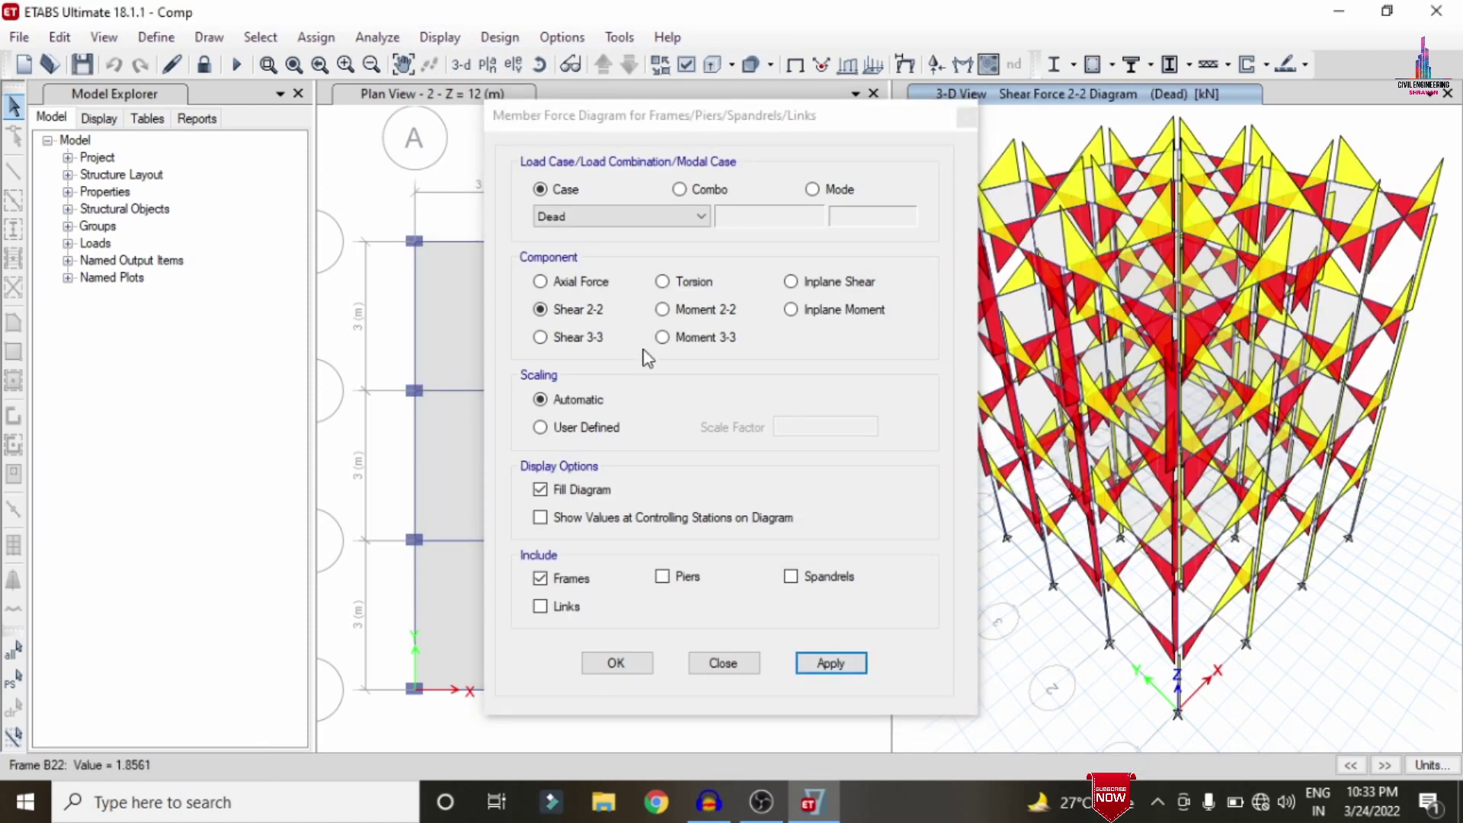
Display the Moment 3-3 diagram and the Torsion diagram of the frames for the Dead load case.
click(668, 337)
click(853, 664)
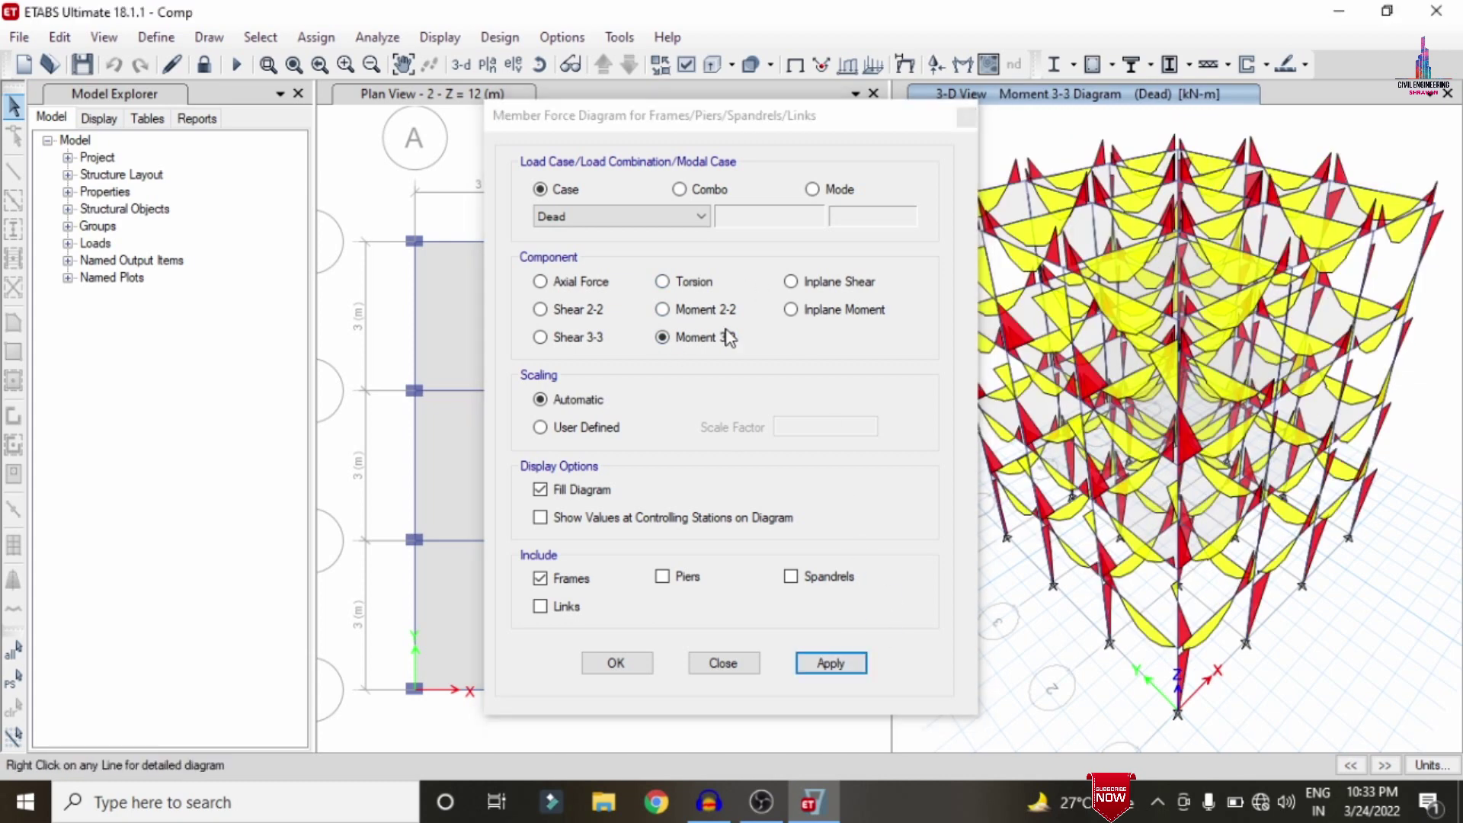
click(663, 282)
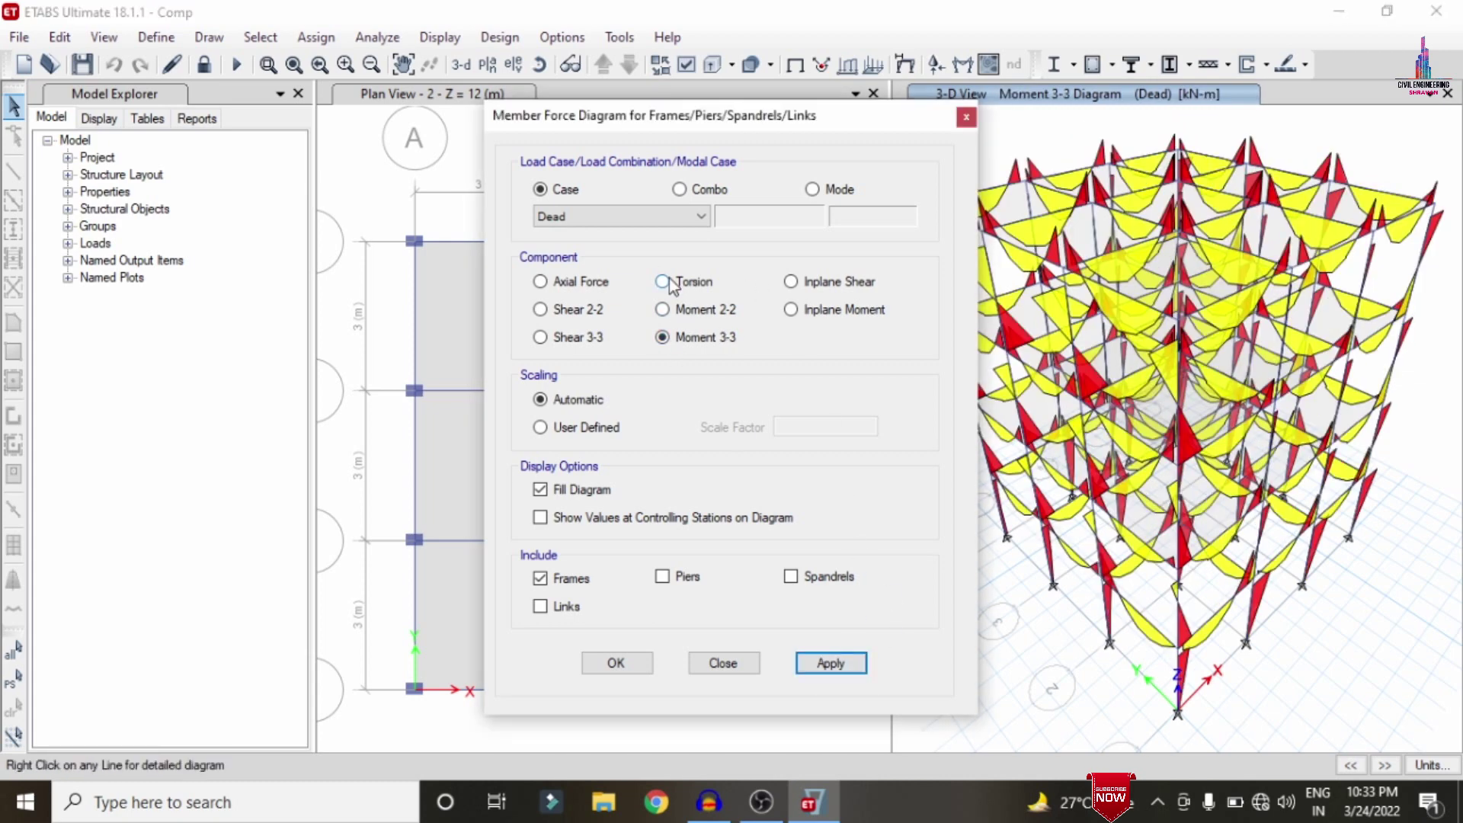
click(831, 663)
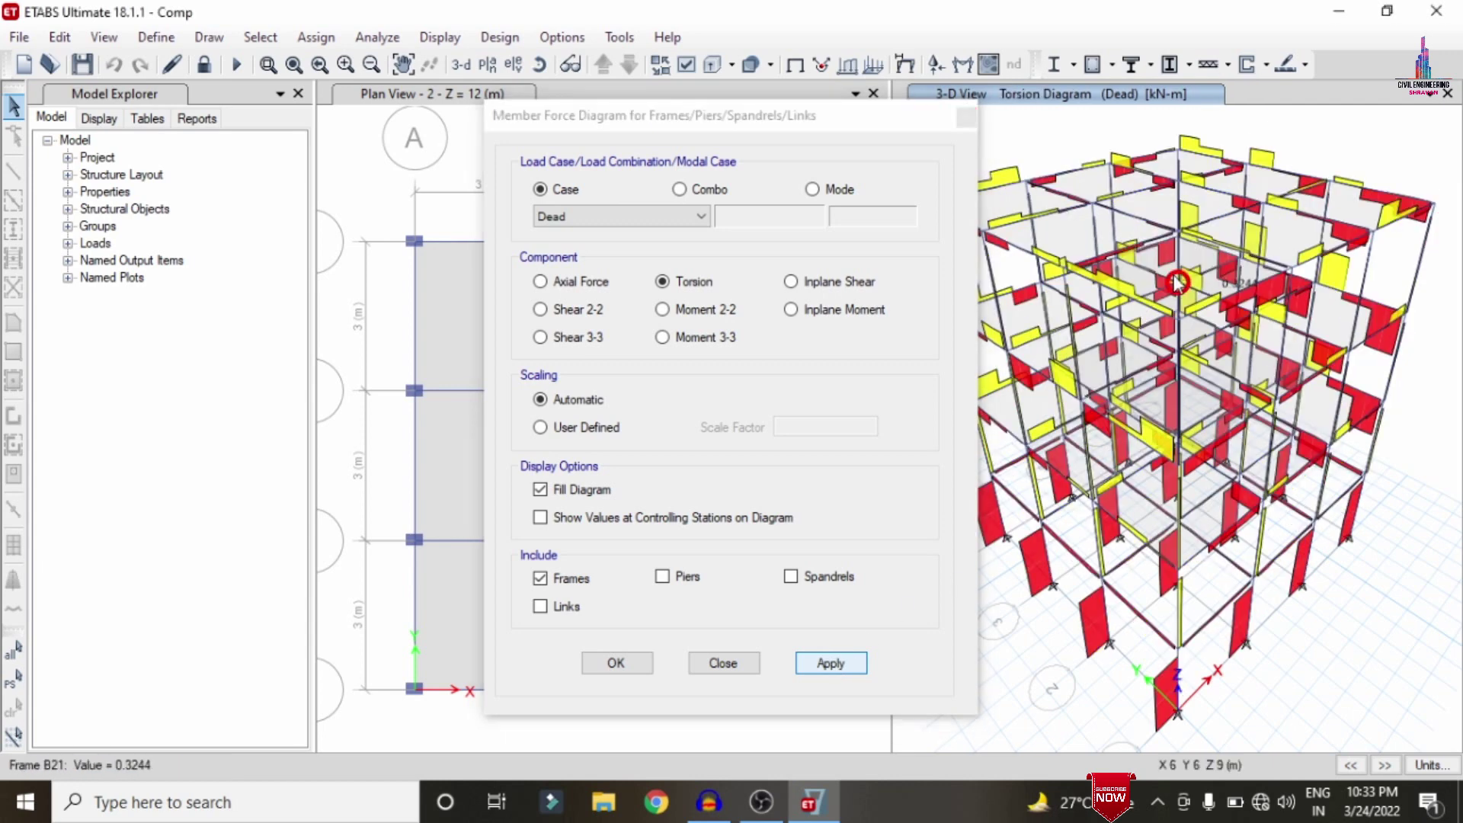
click(965, 117)
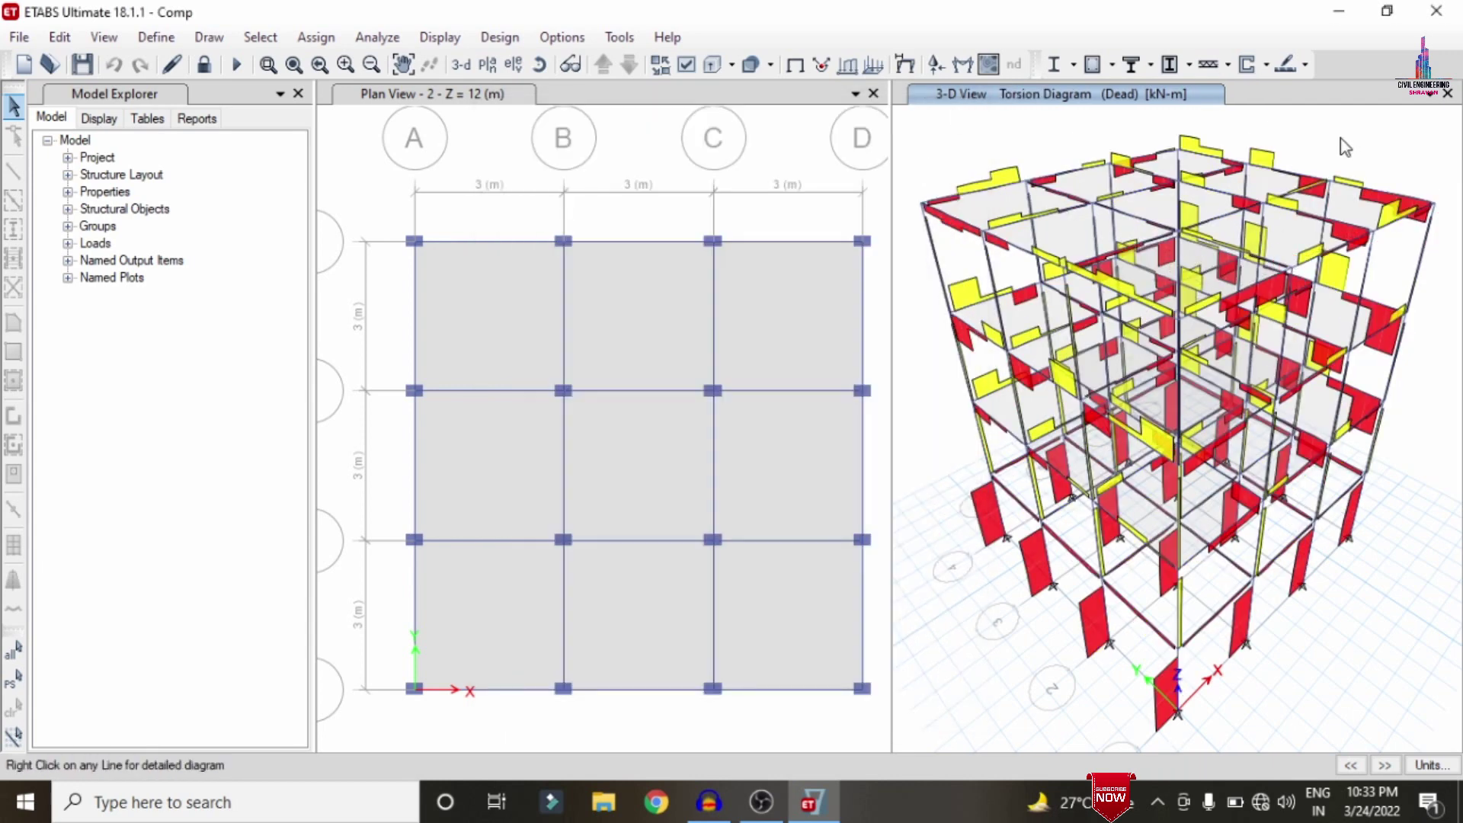
mouse_move(1322, 188)
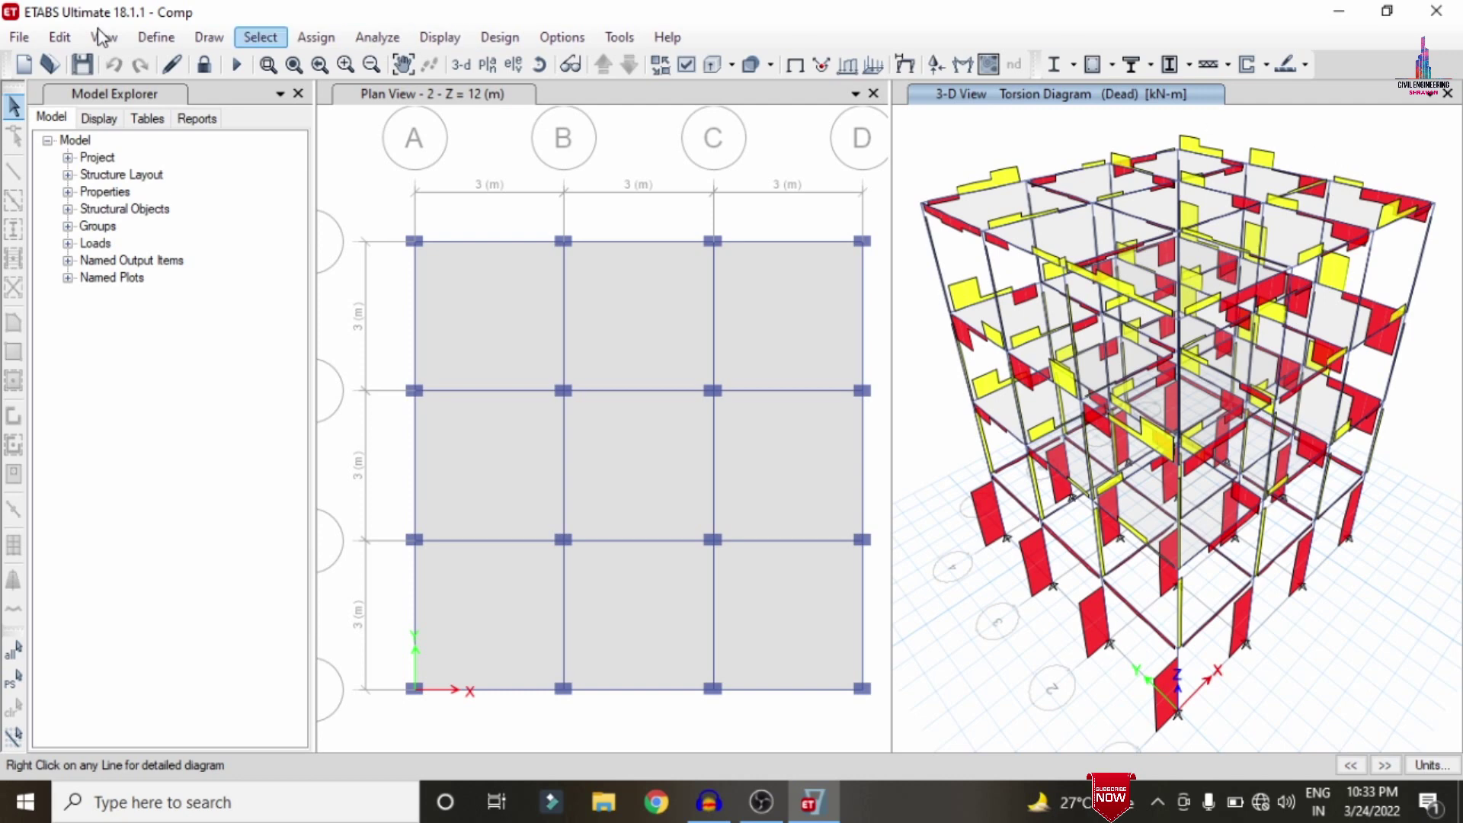
Unlock the model and add layer A design strips along the X grid direction on story 2 with automatic strip width.
click(203, 69)
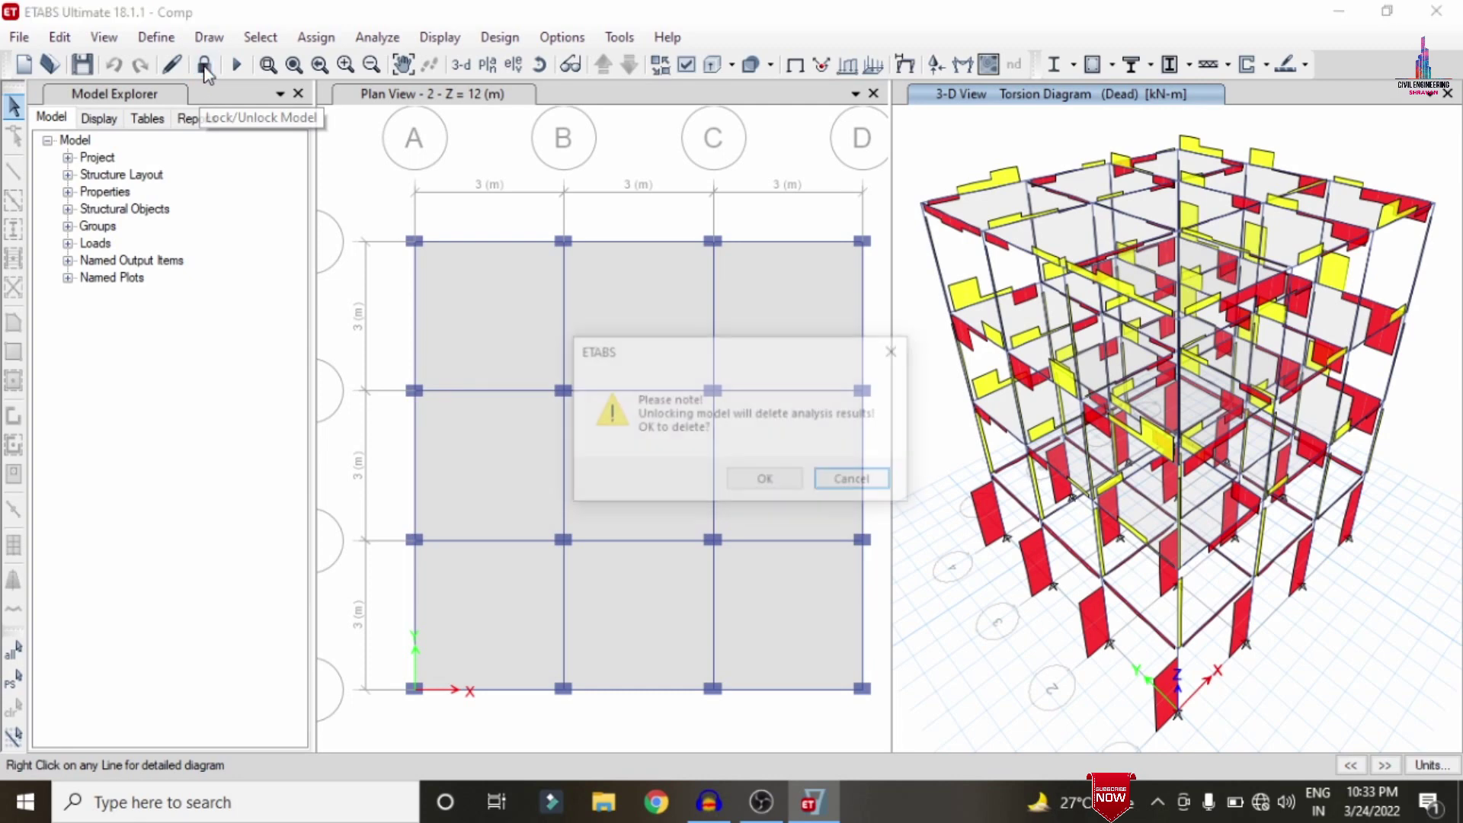
click(766, 481)
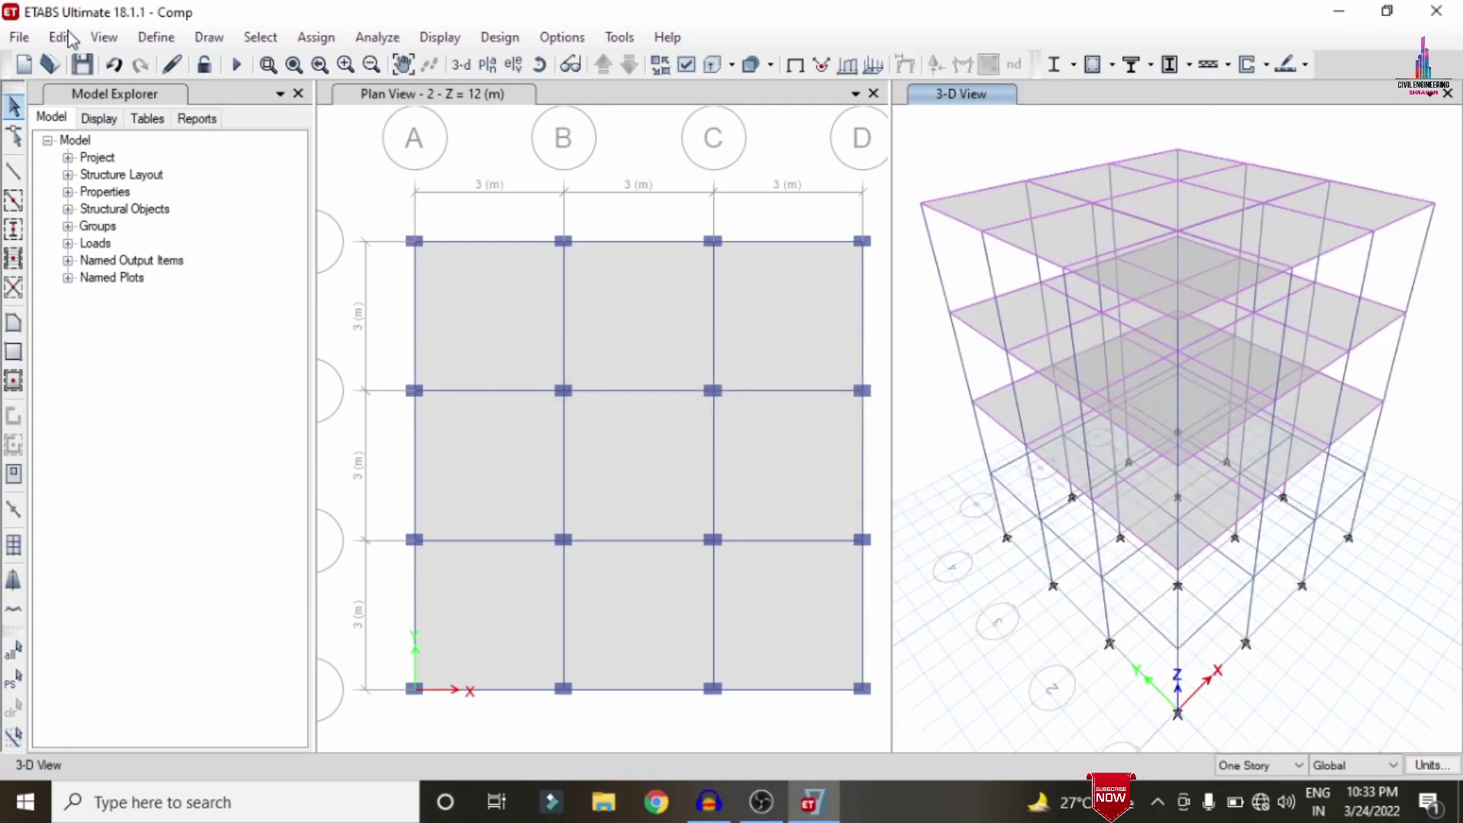
click(61, 38)
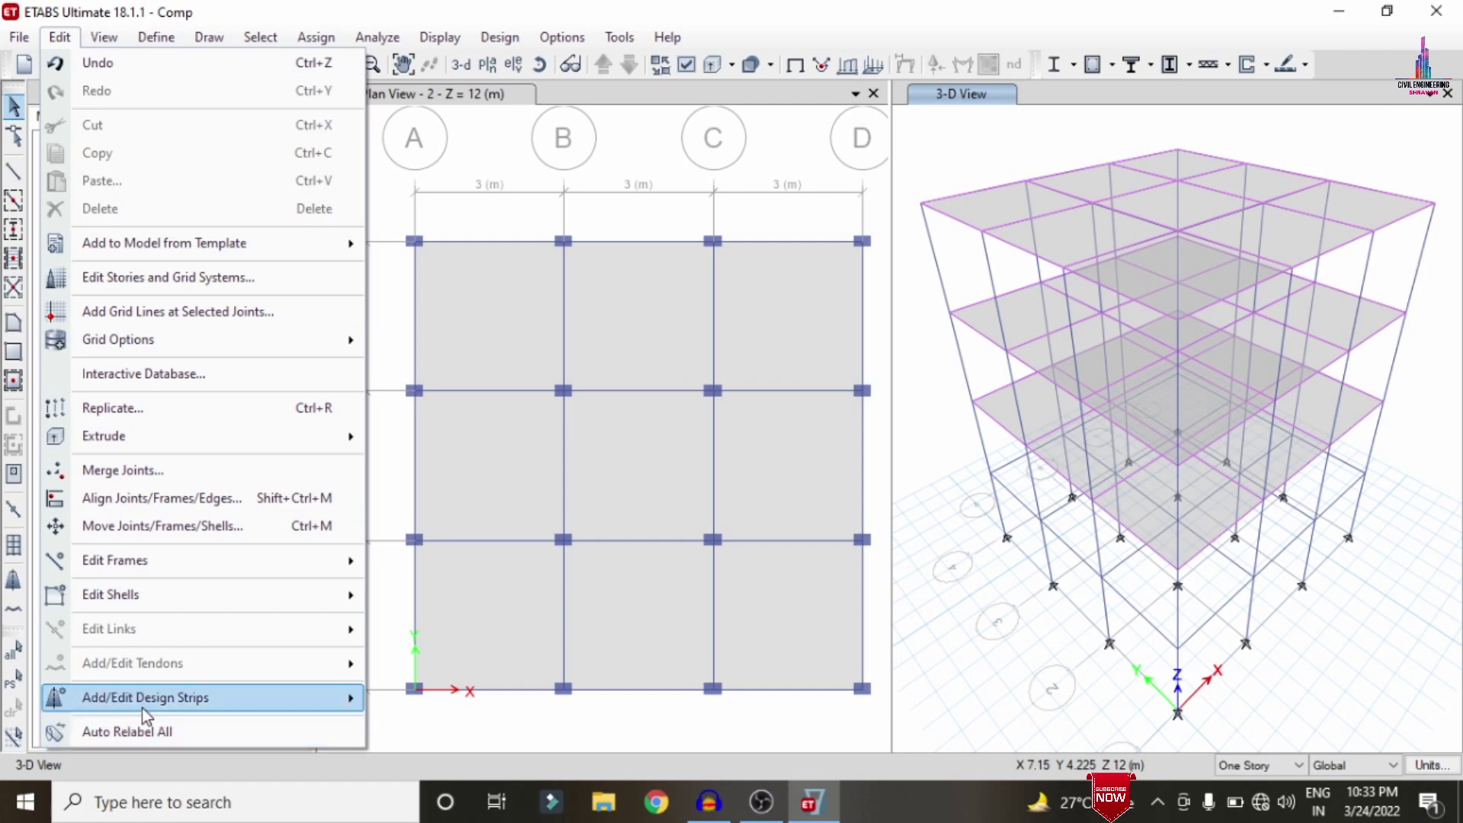
mouse_move(143, 707)
click(426, 699)
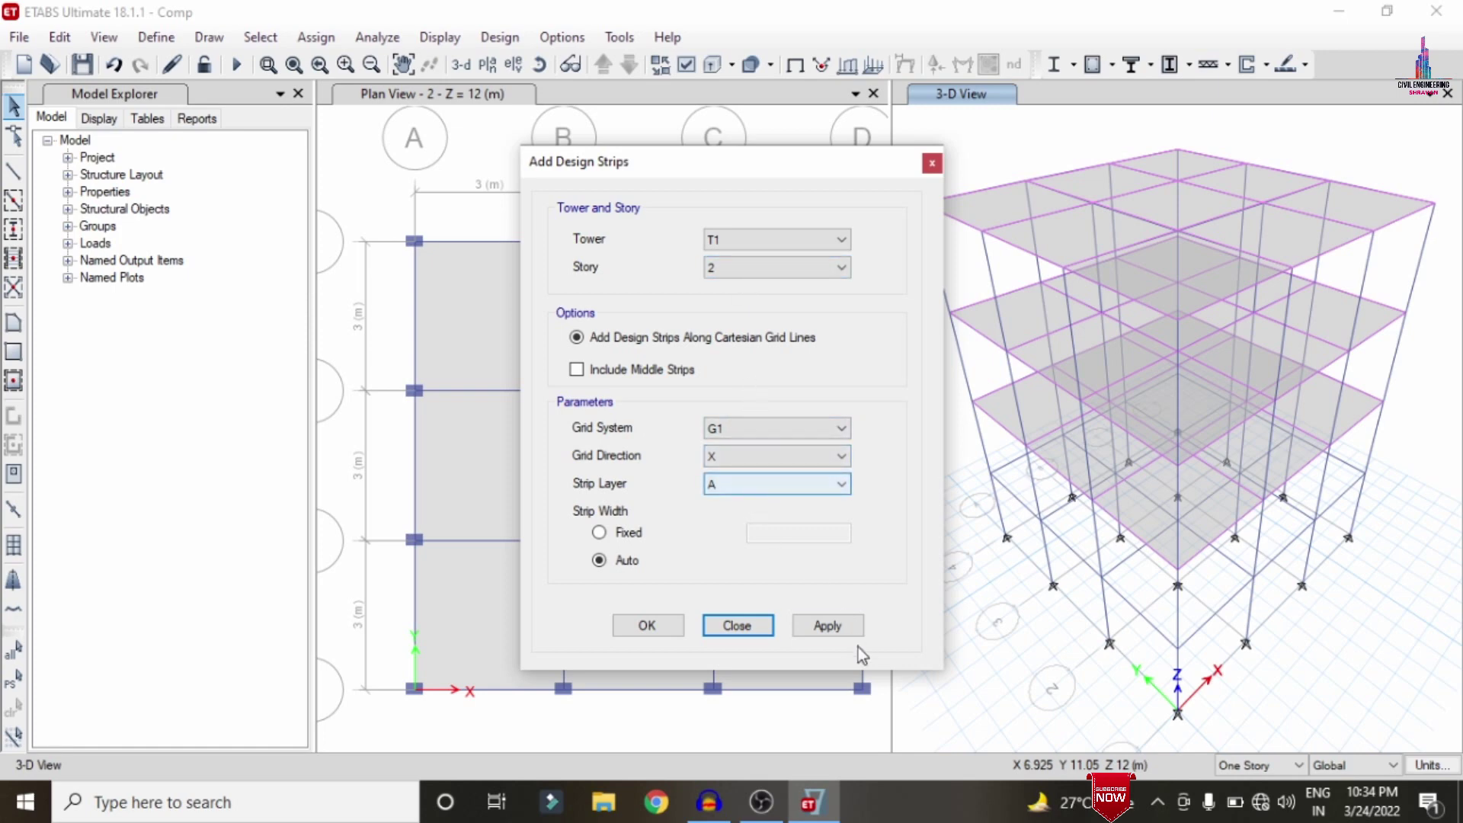
click(829, 628)
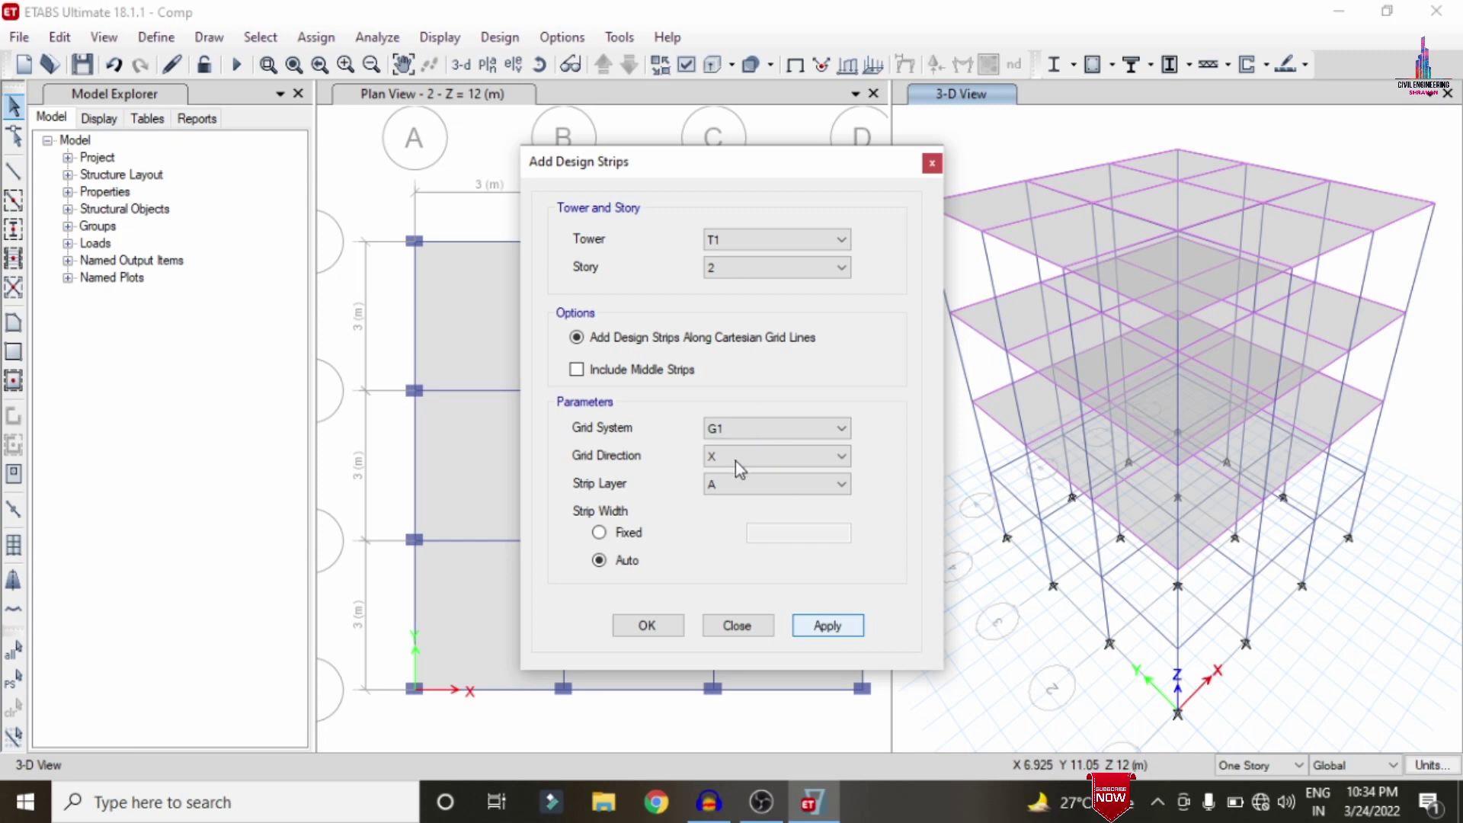
Add layer B design strips along the Y grid direction on story 2.
click(821, 464)
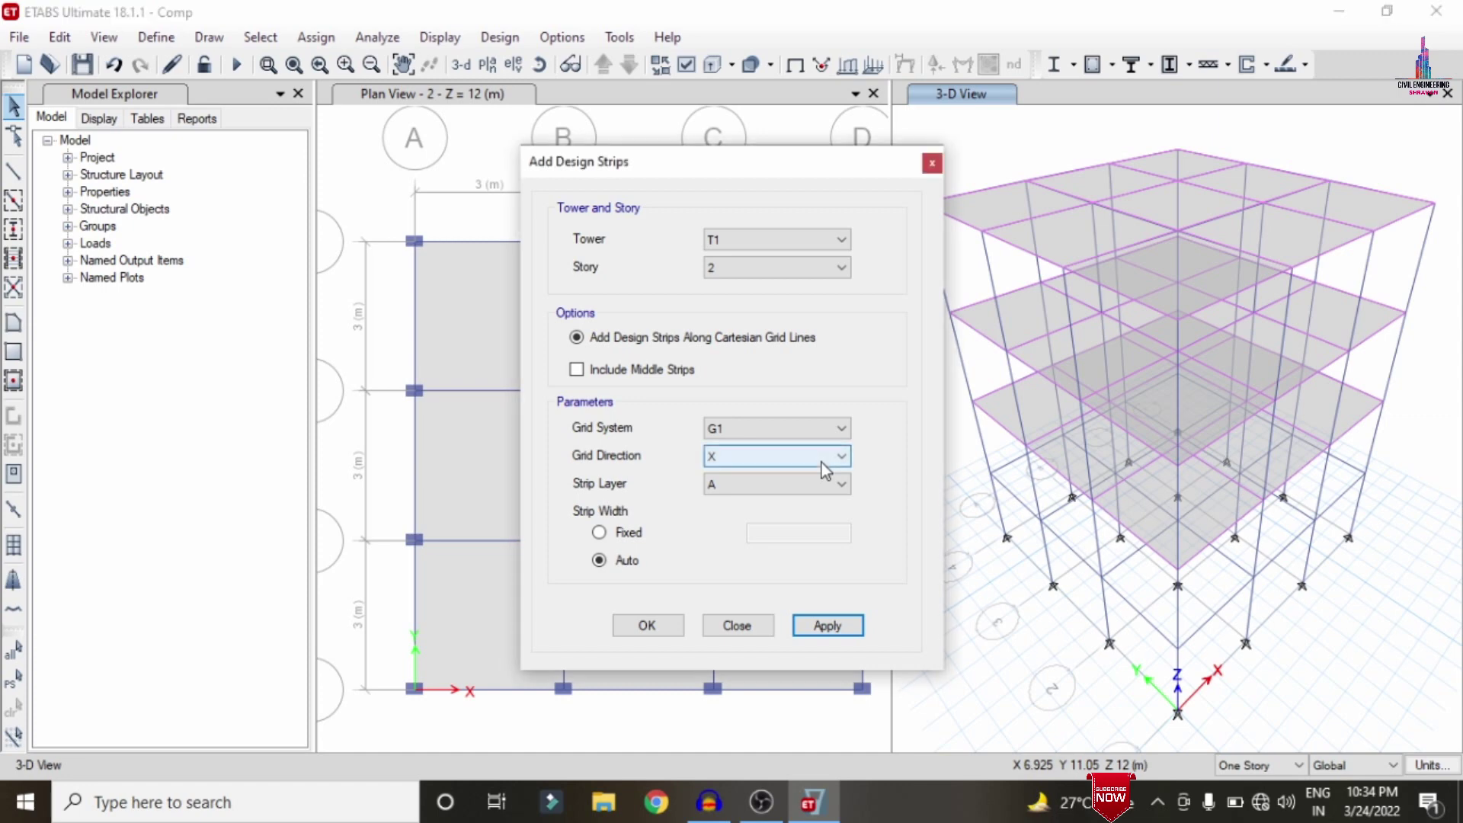
click(768, 493)
click(768, 494)
click(724, 506)
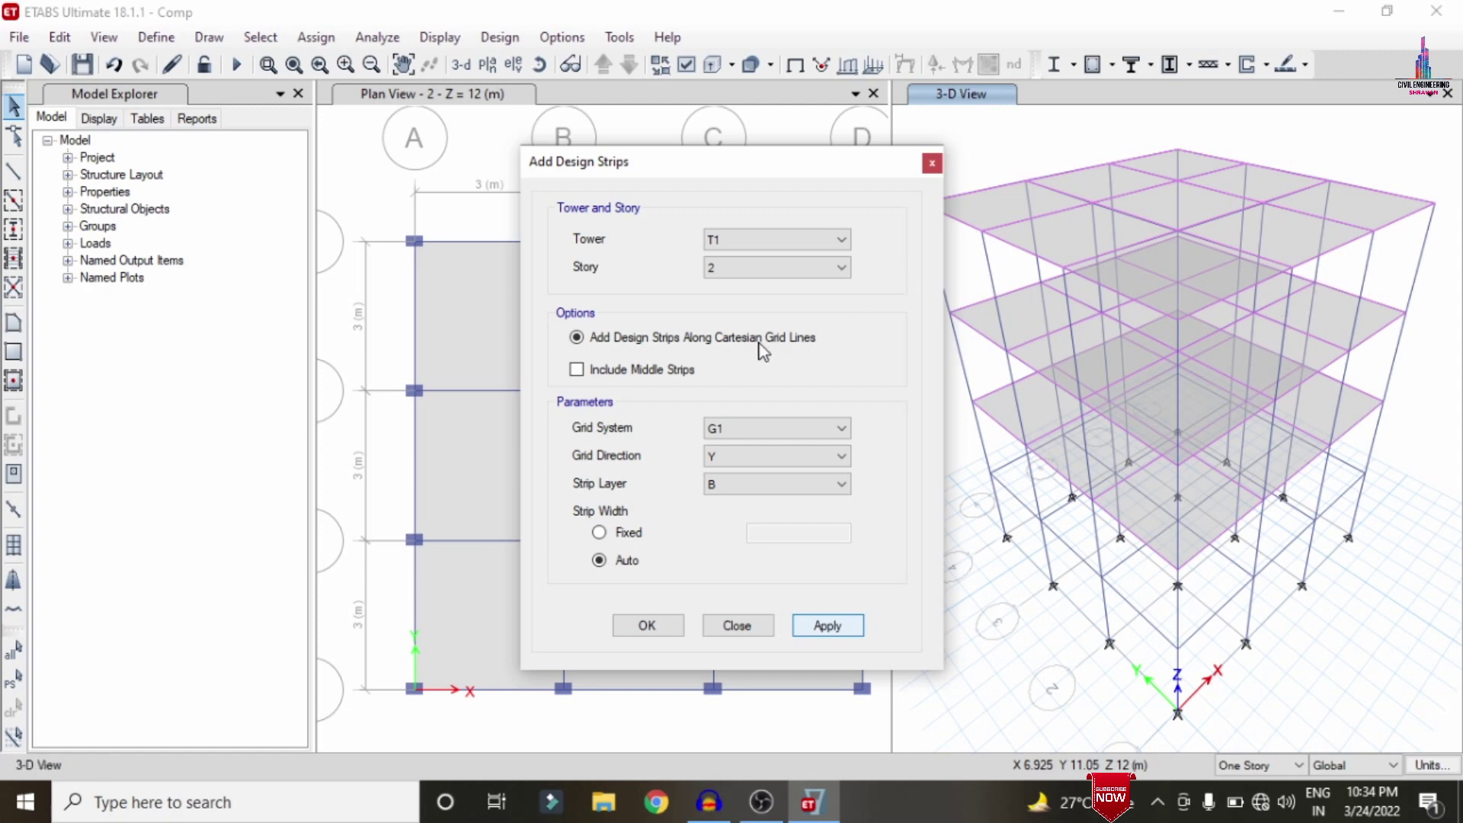
Add layer A design strips along the X grid direction on story 1 with automatic strip width.
click(722, 268)
click(720, 303)
click(755, 456)
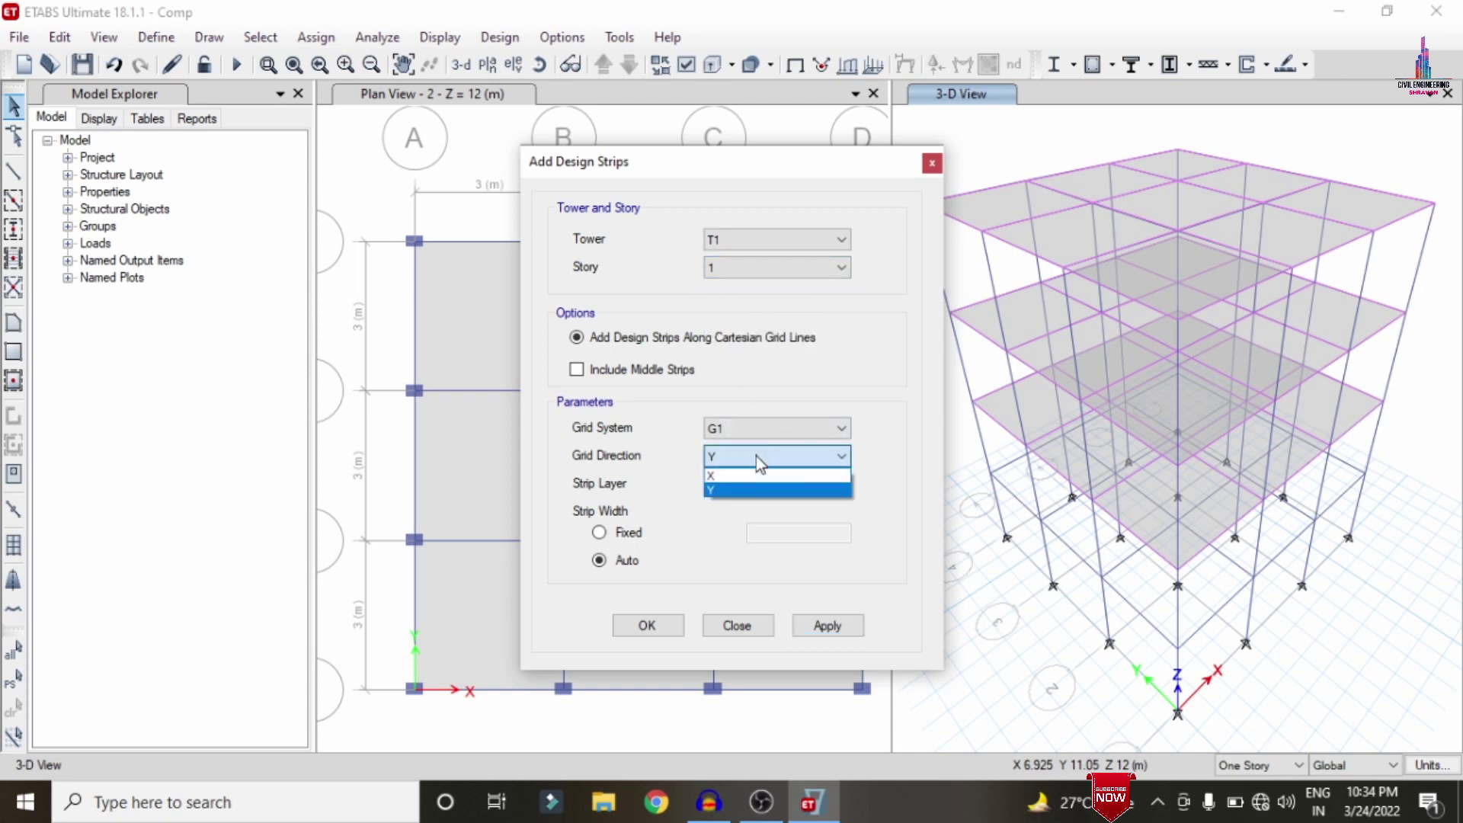
click(730, 474)
click(762, 484)
click(728, 513)
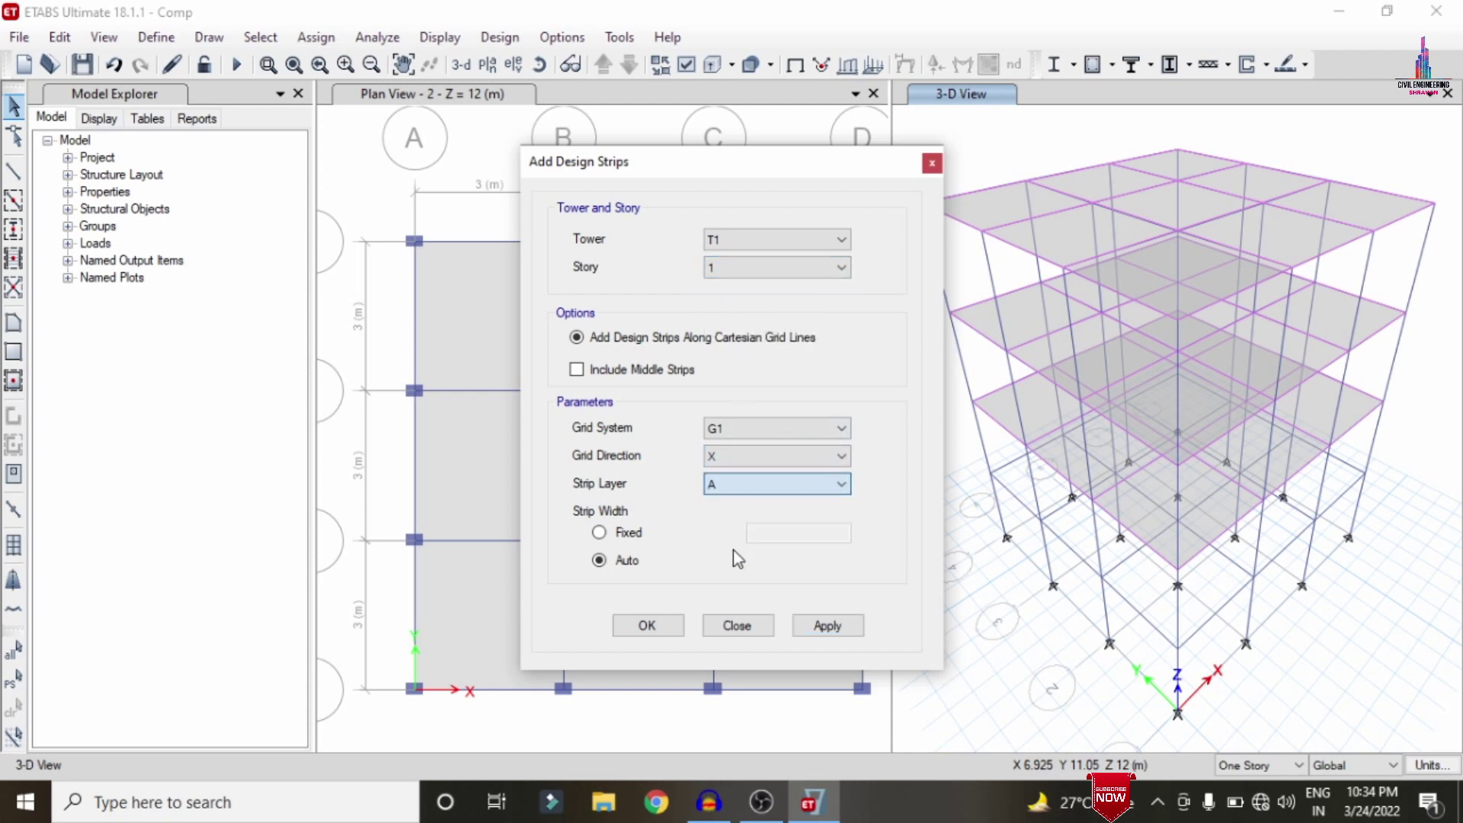
click(827, 625)
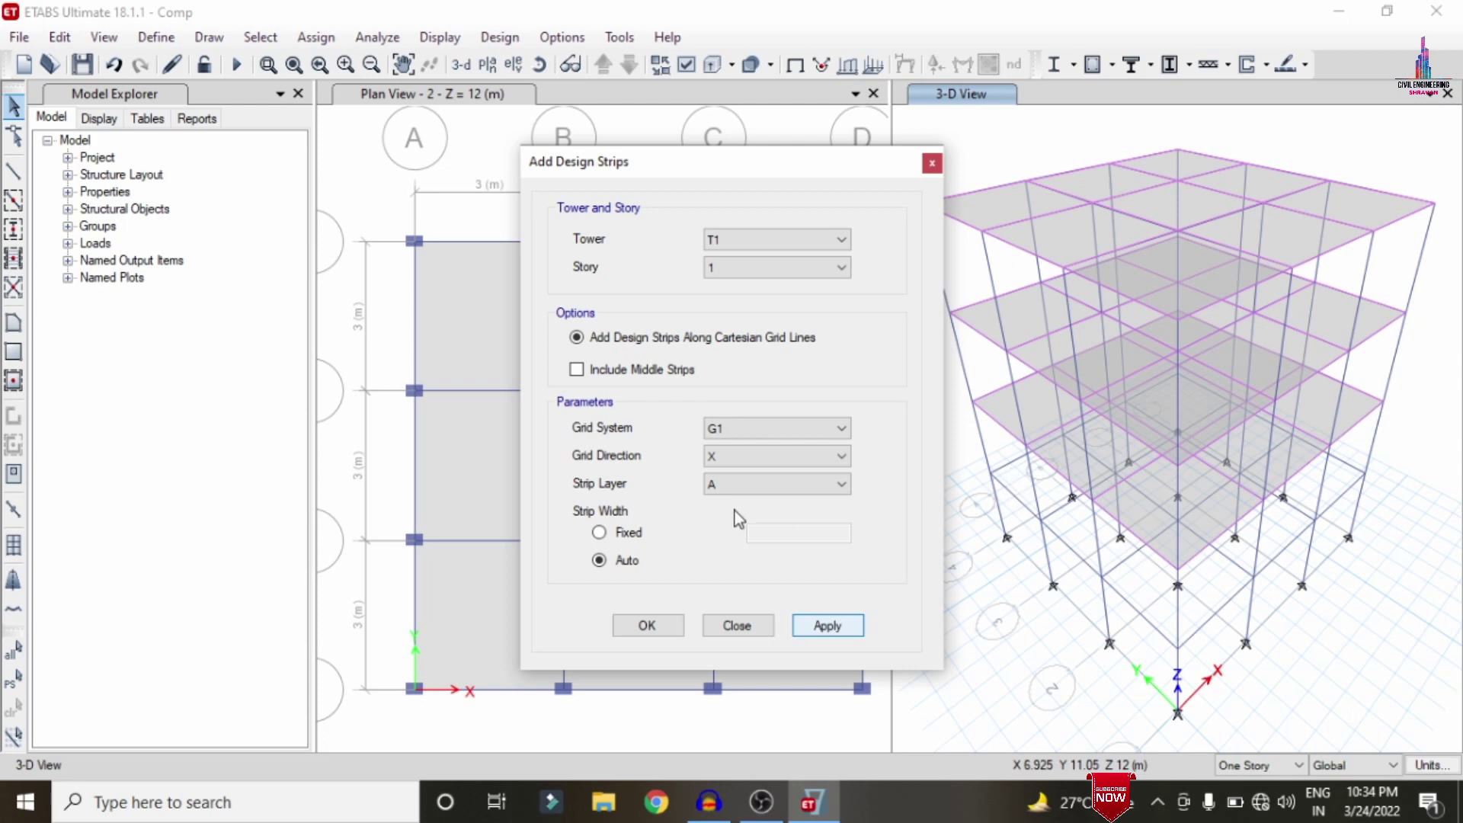
Add layer B design strips along the Y grid direction on story 1.
click(838, 462)
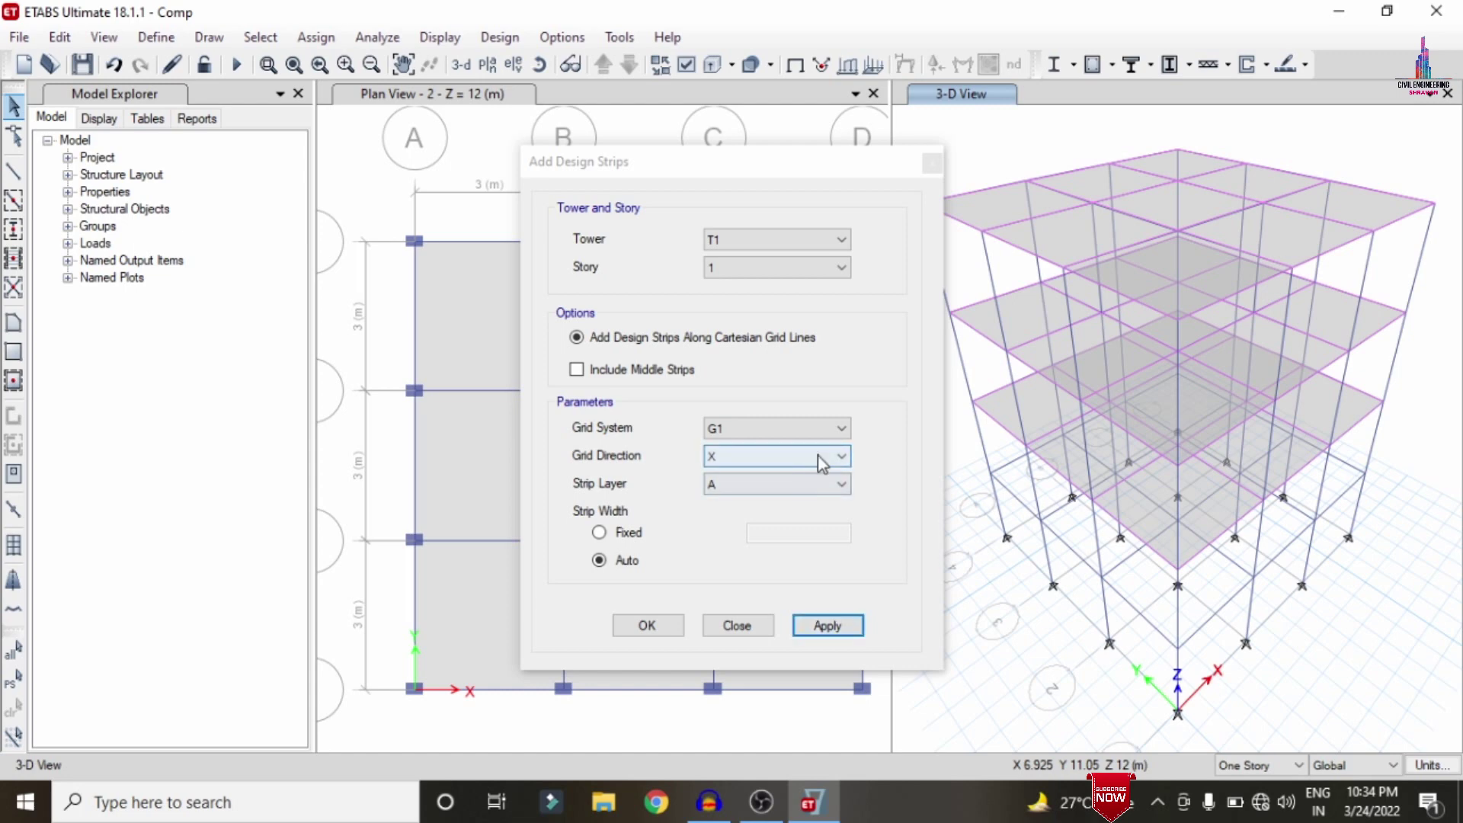
click(757, 489)
click(738, 488)
click(712, 513)
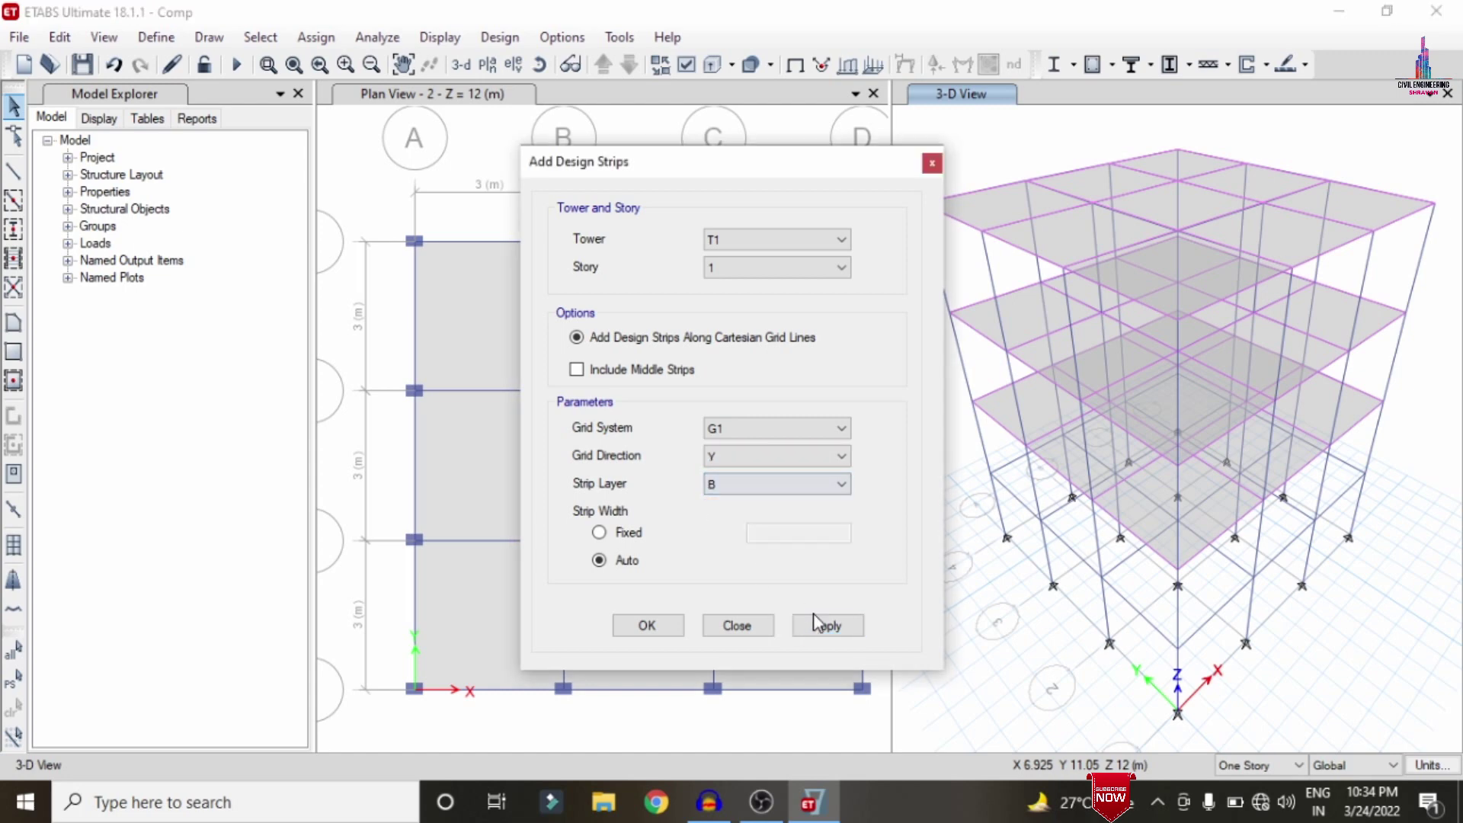
click(825, 626)
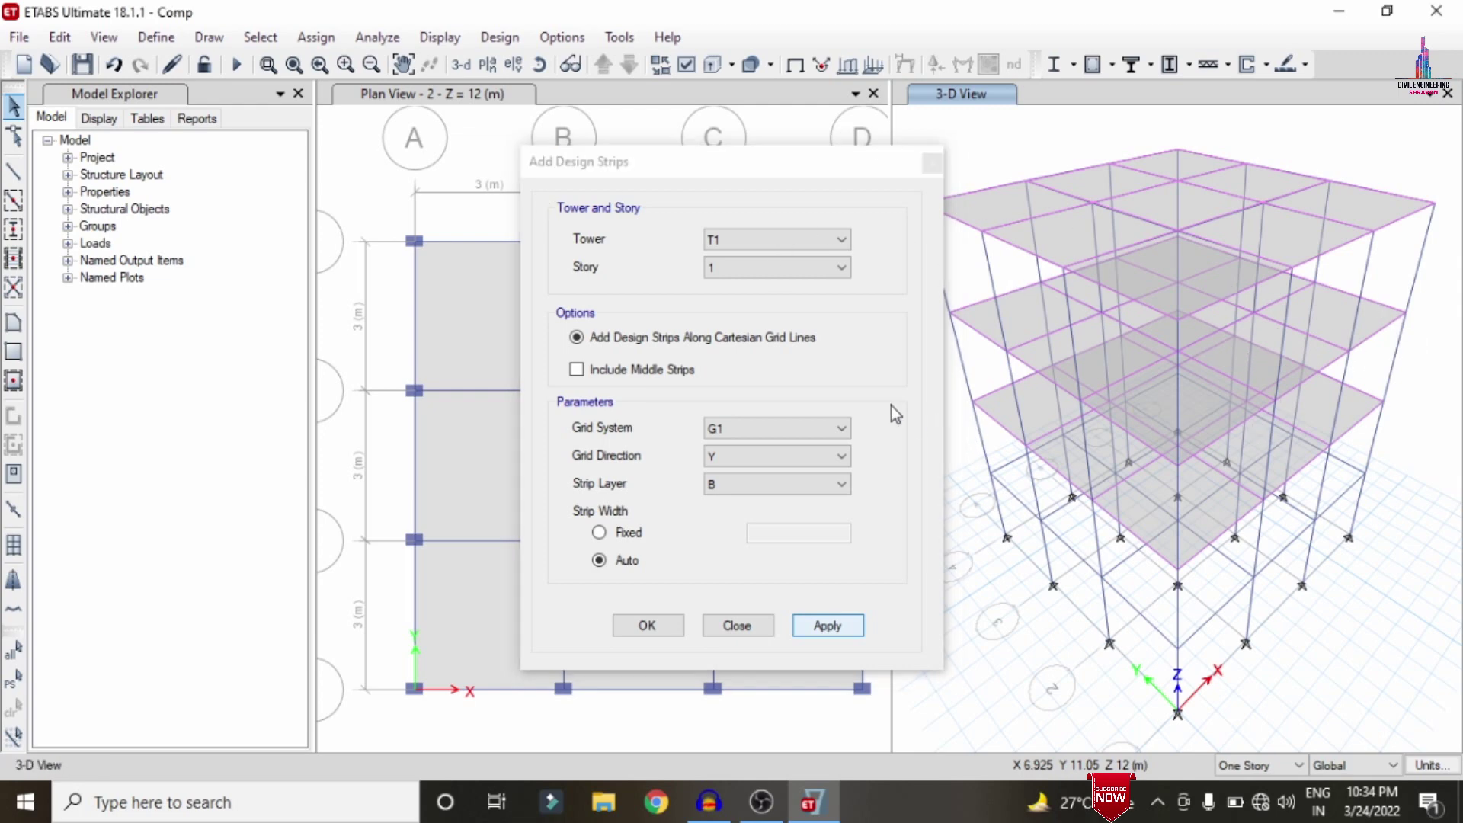
Add layer A design strips along the X grid direction on story G with automatic strip width.
click(743, 276)
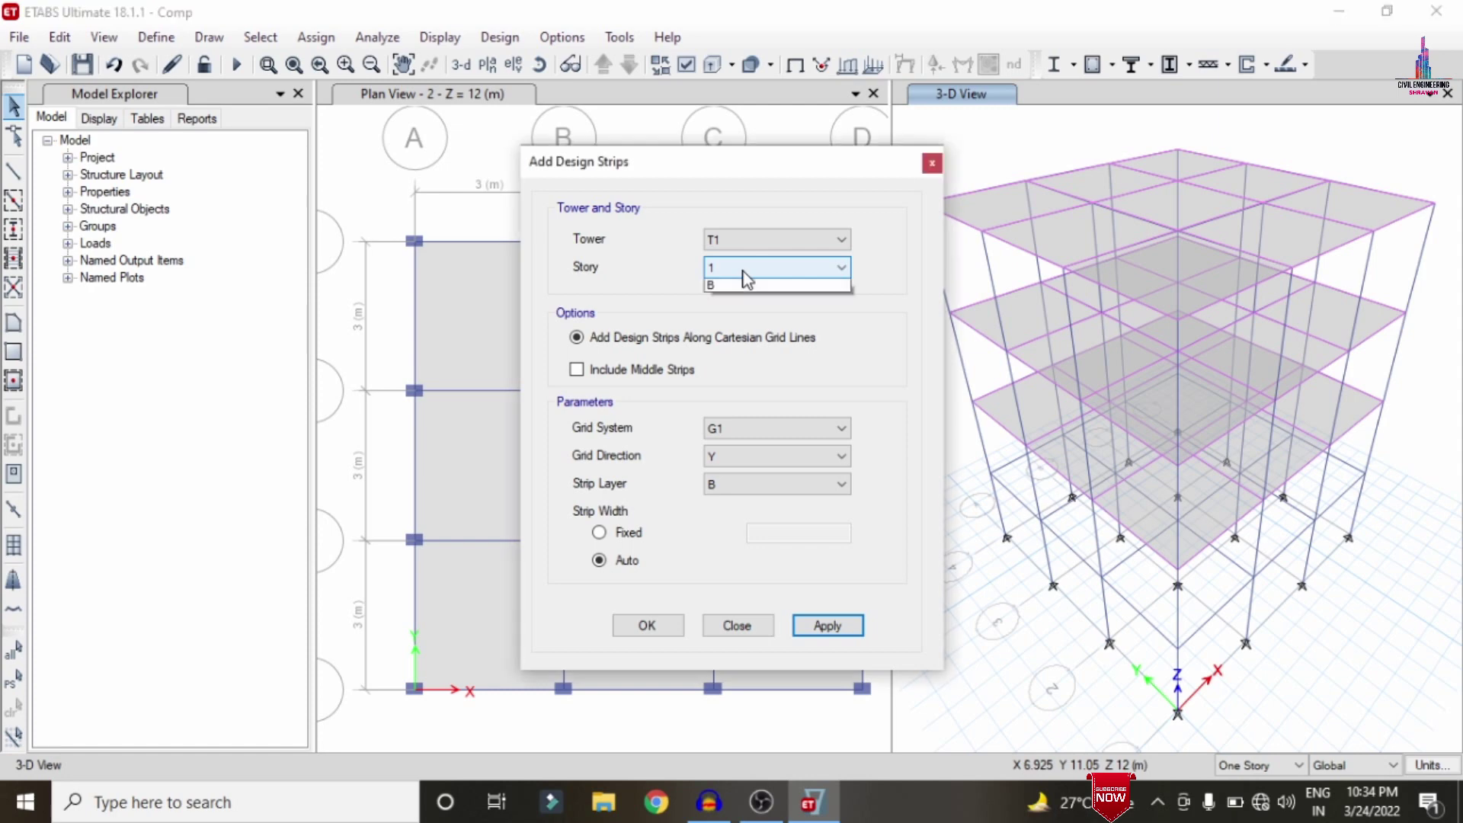
click(715, 316)
click(741, 455)
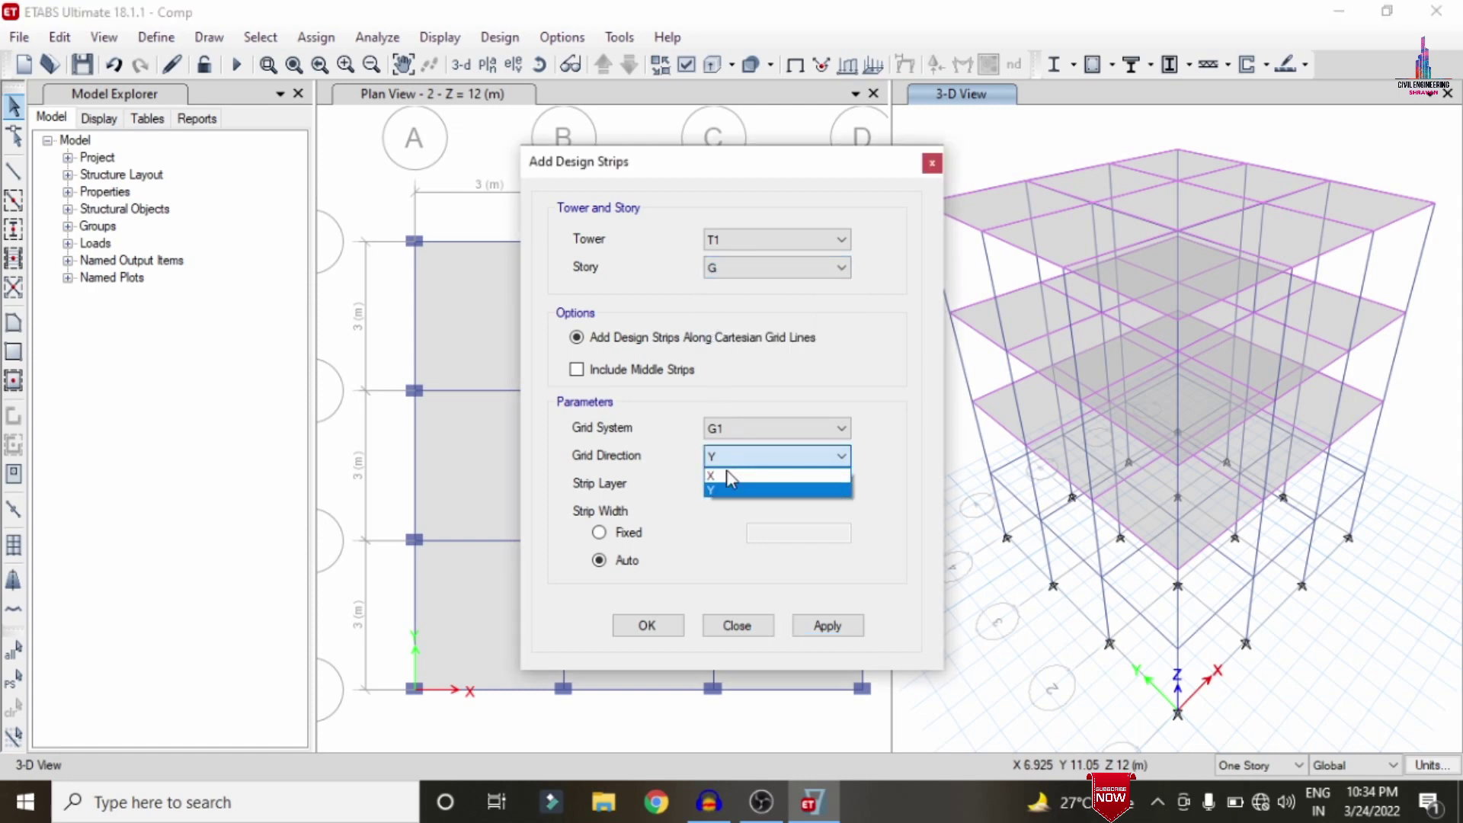
click(726, 470)
click(729, 484)
click(724, 502)
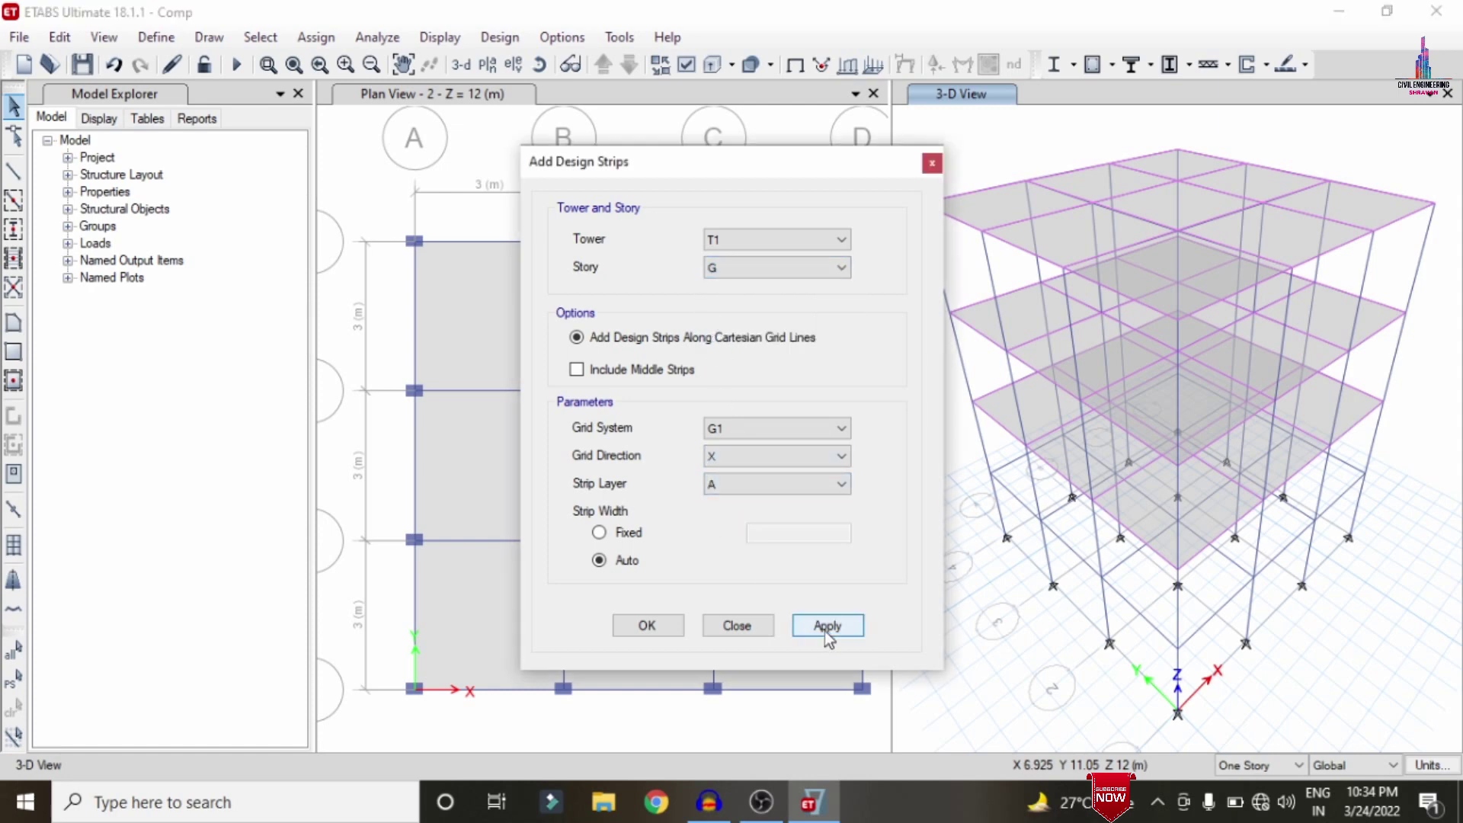
click(824, 630)
Add layer B design strips along the Y grid direction on story G and finish adding design strips.
click(811, 460)
click(811, 460)
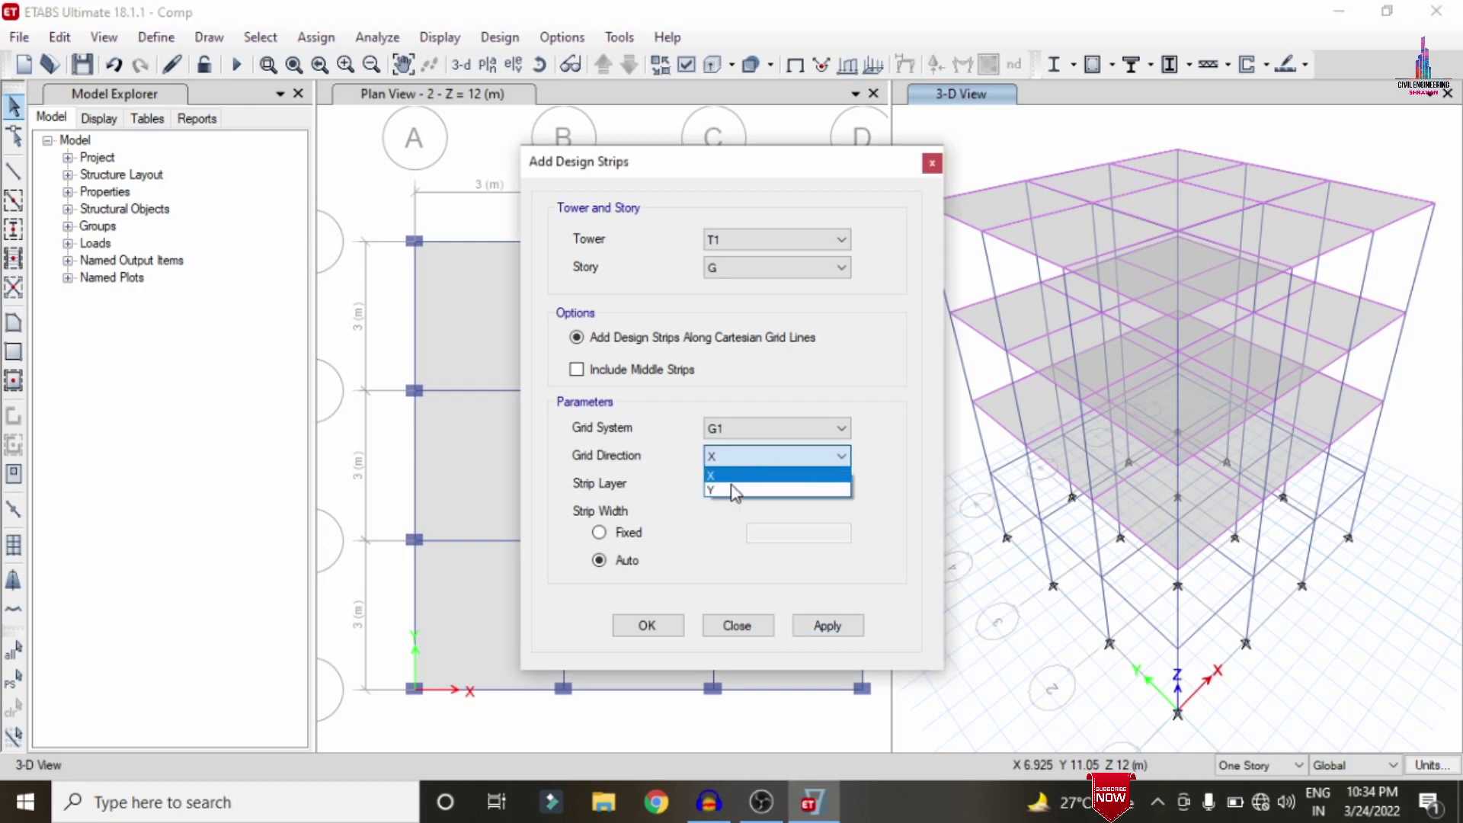
click(731, 492)
click(720, 520)
click(824, 631)
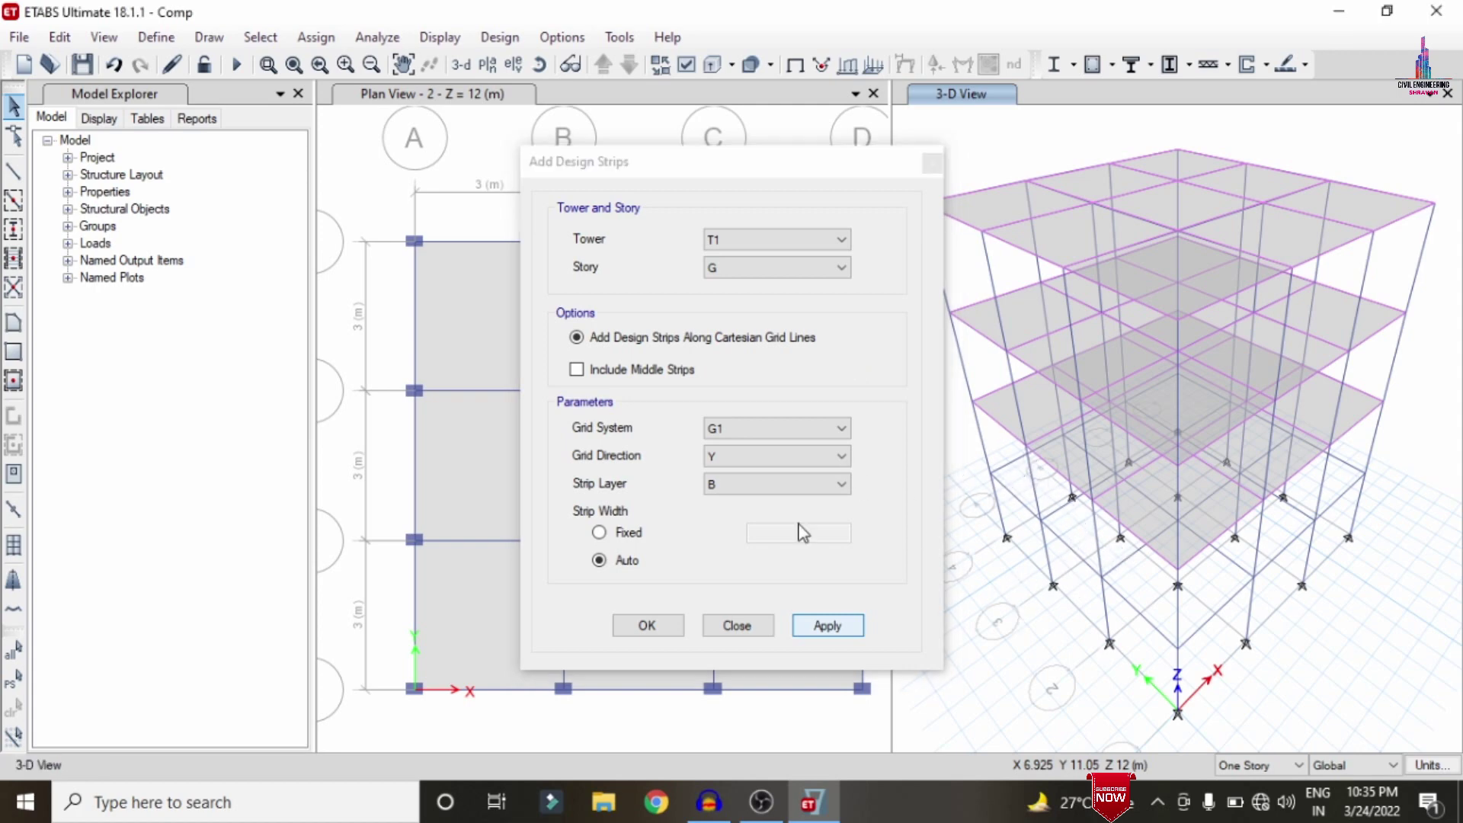
click(660, 627)
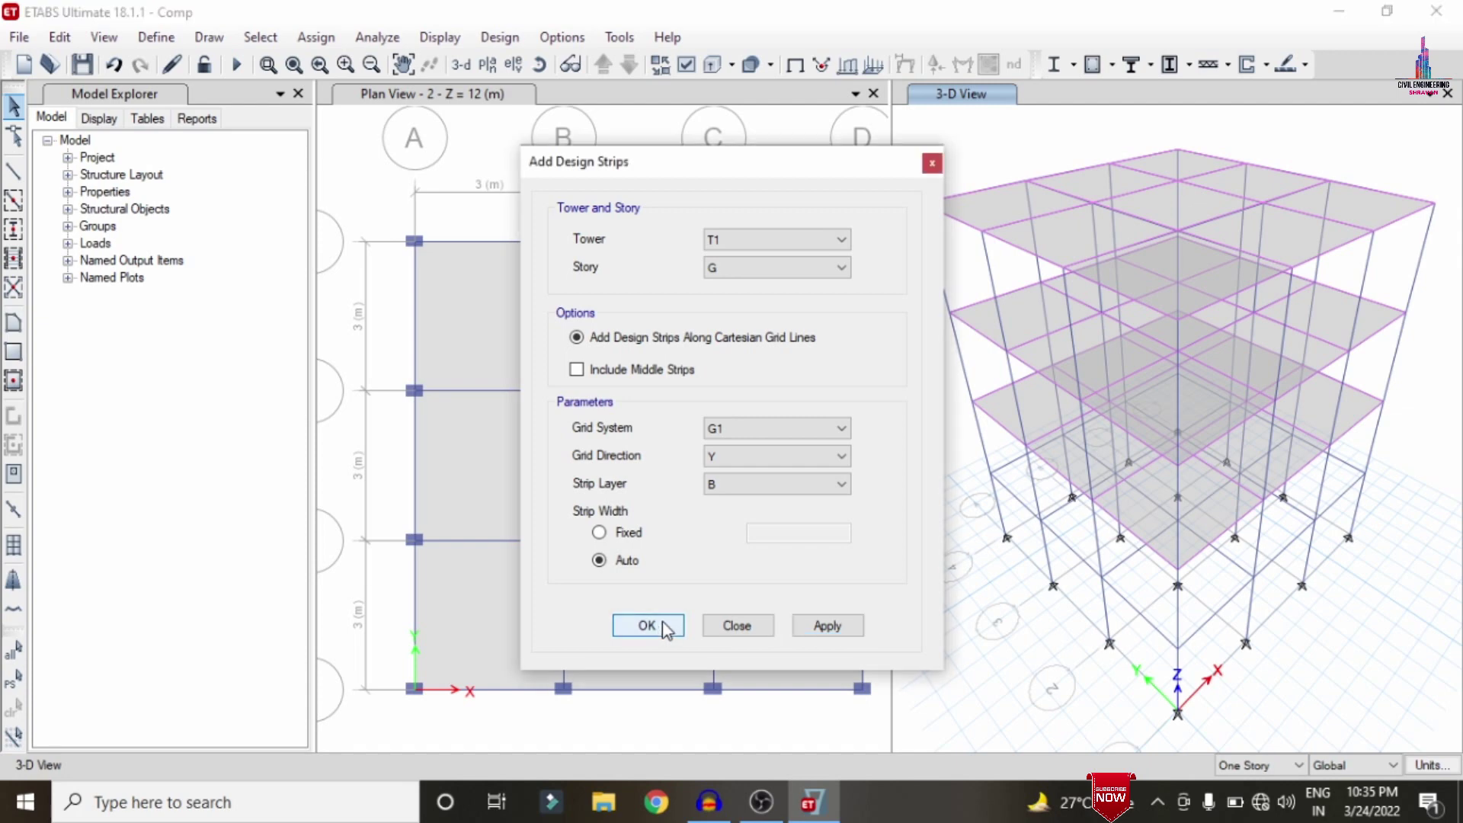
click(667, 629)
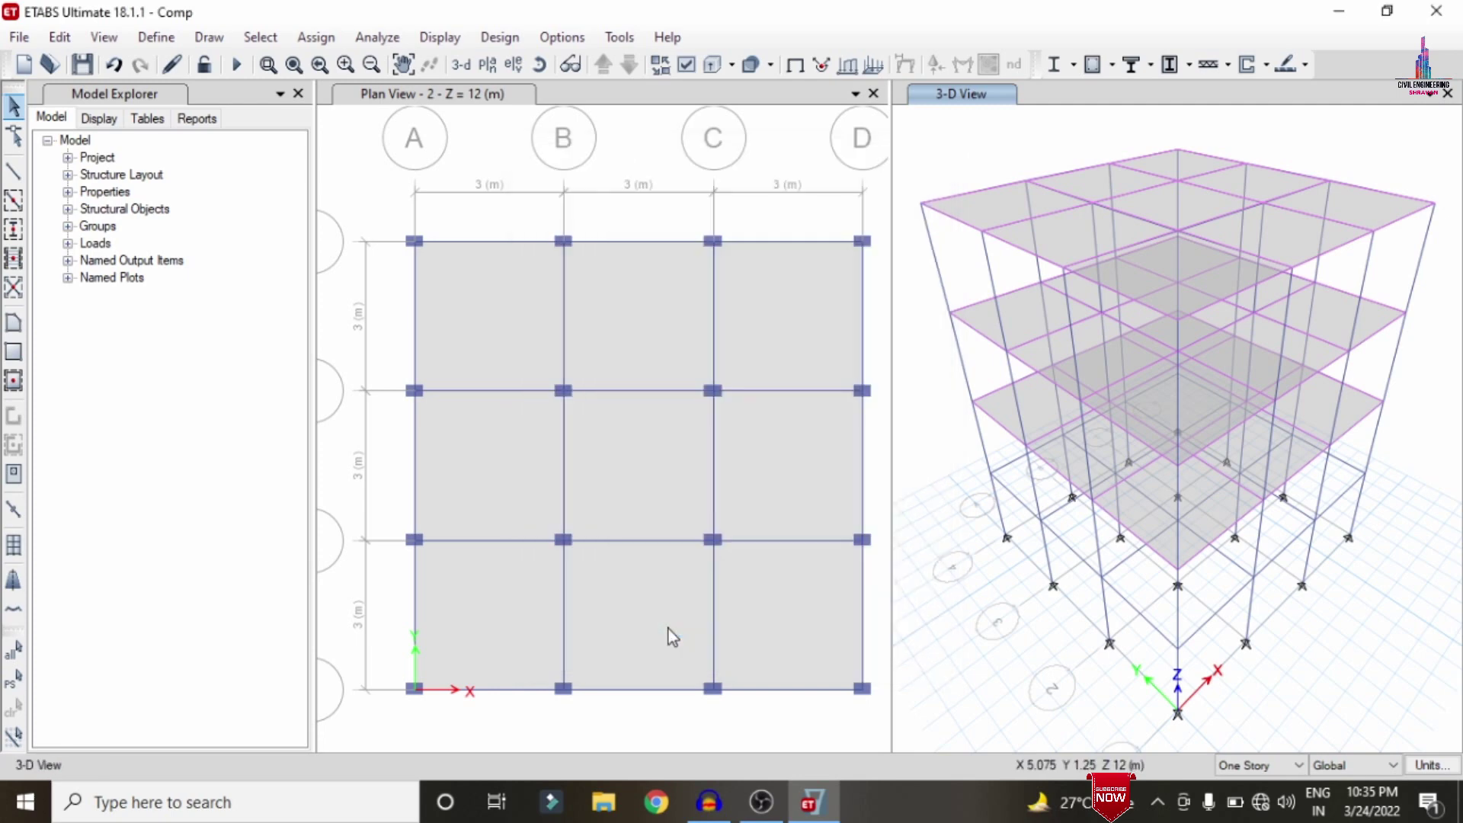
Rerun the analysis and accept the concrete frame design preferences with IS 456:2000 as the design code.
click(236, 66)
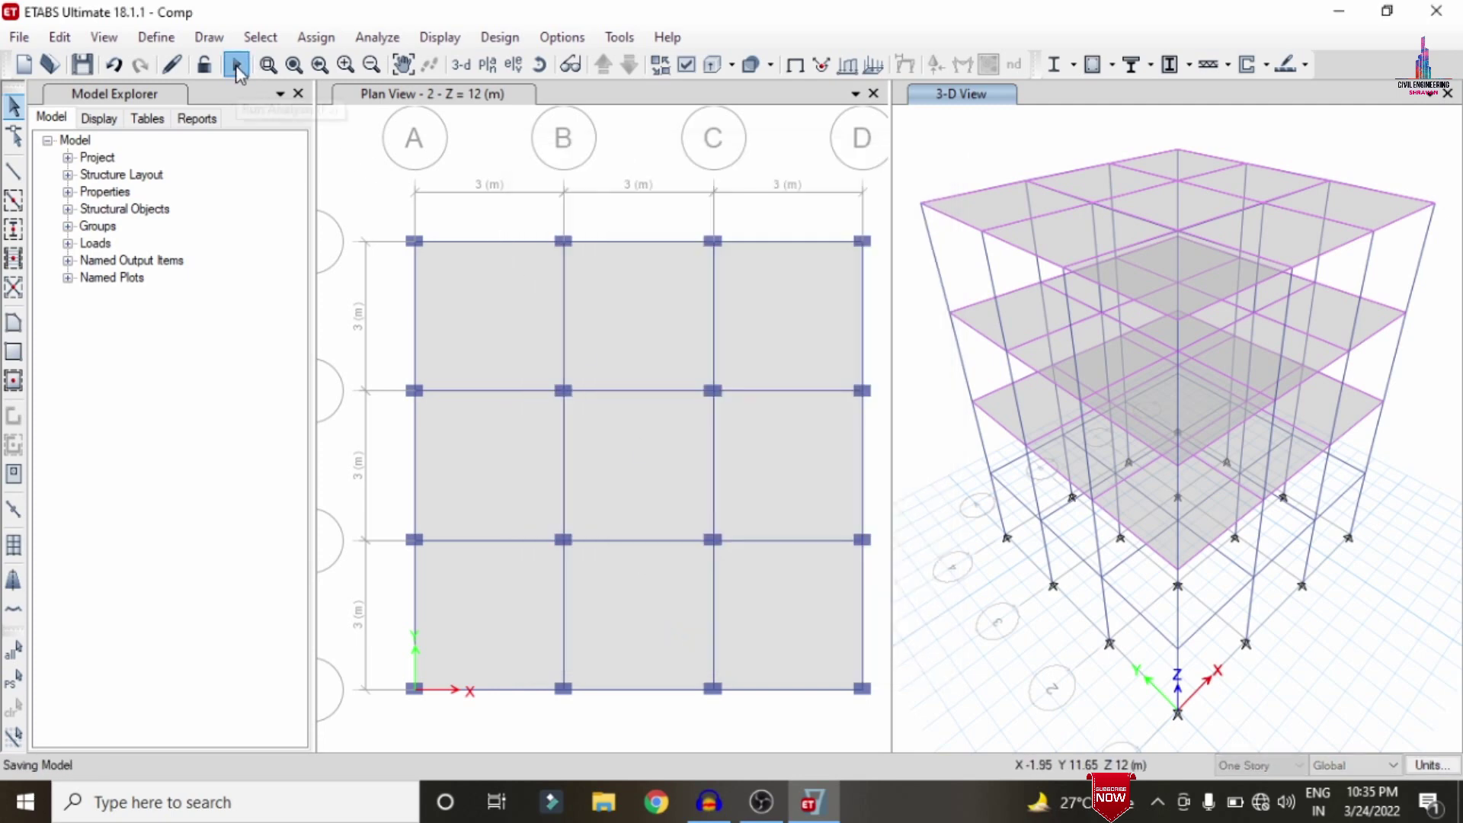
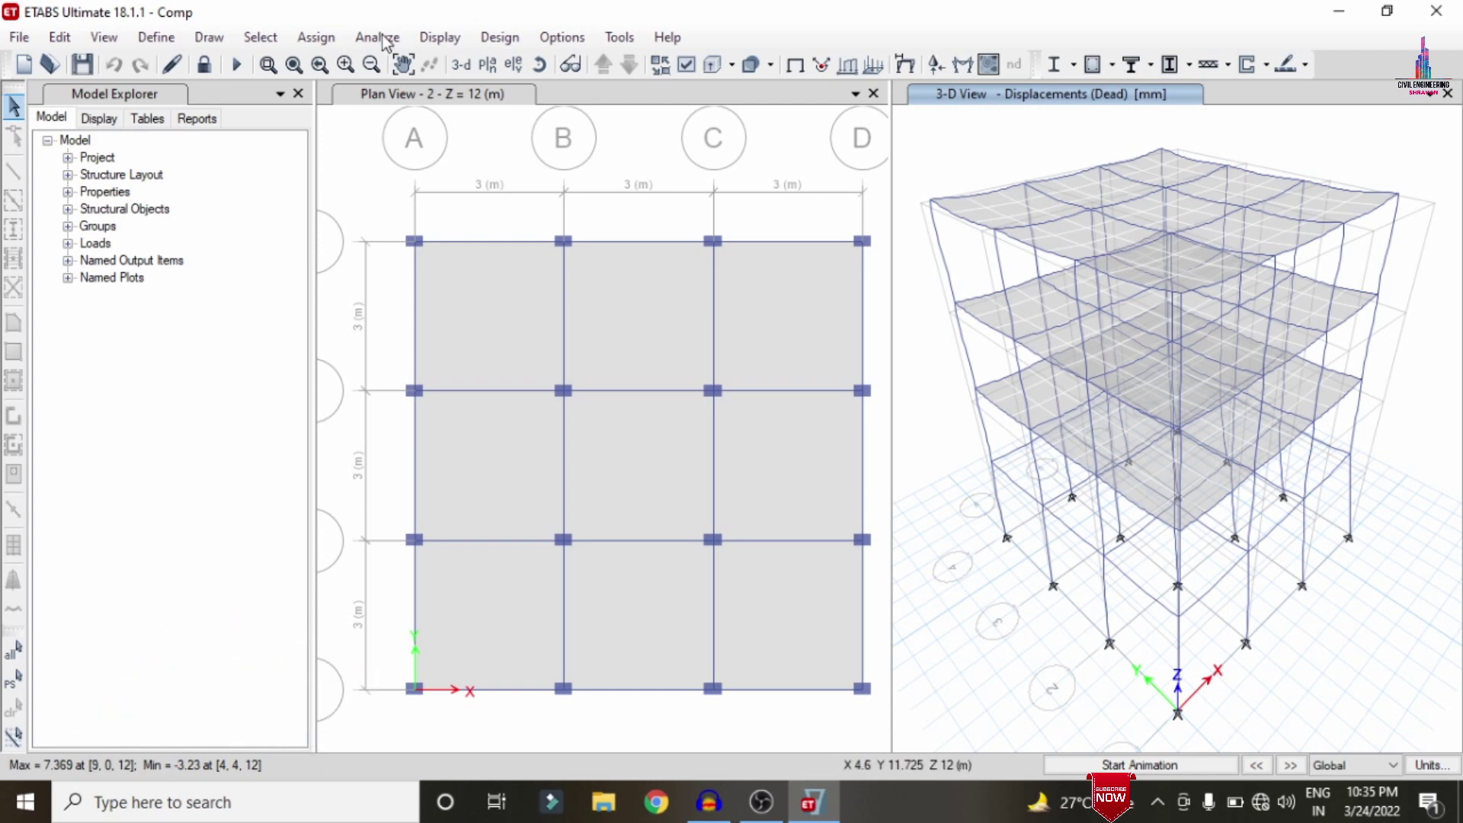
click(481, 38)
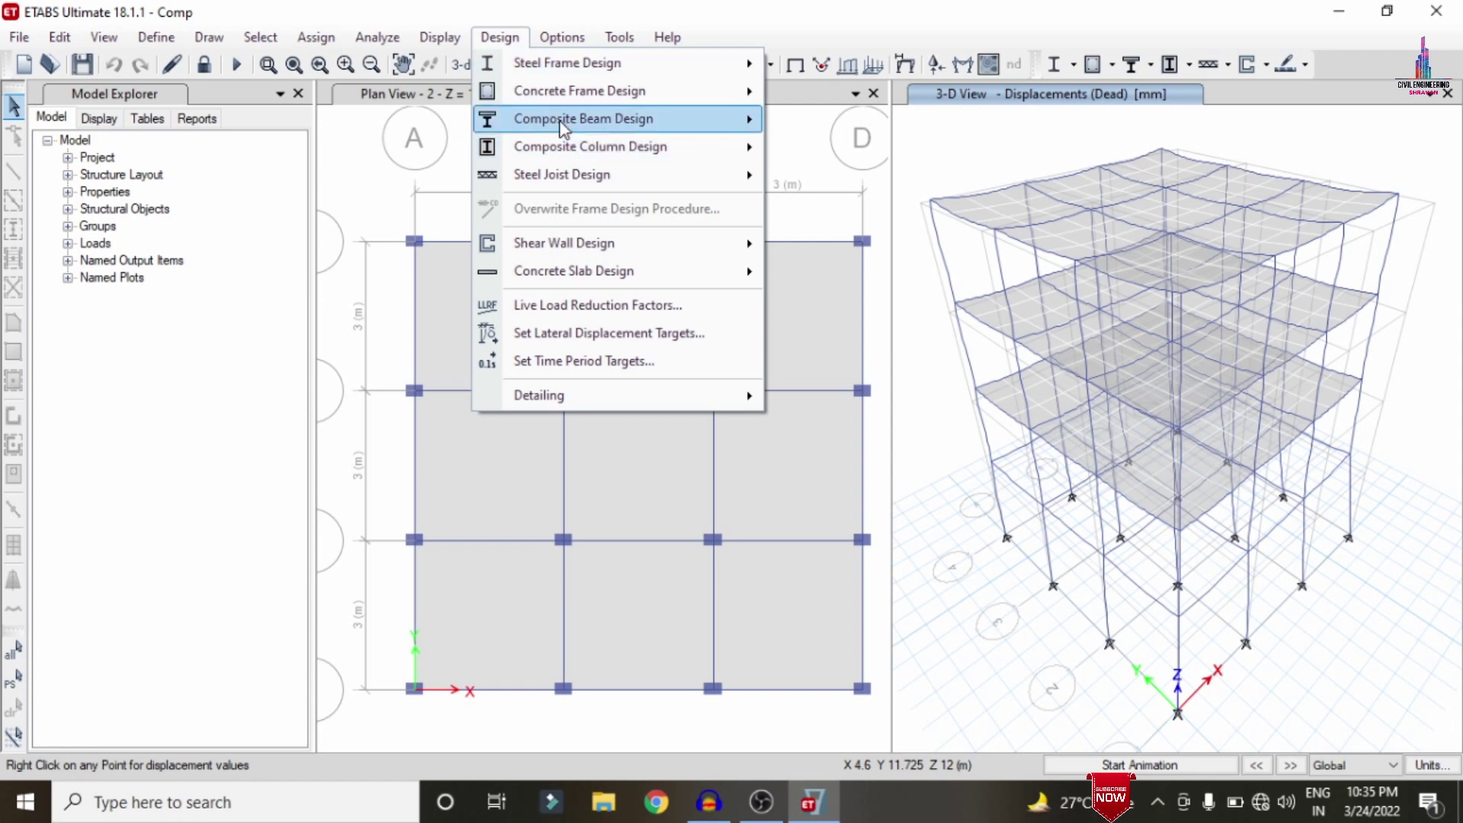
mouse_move(557, 96)
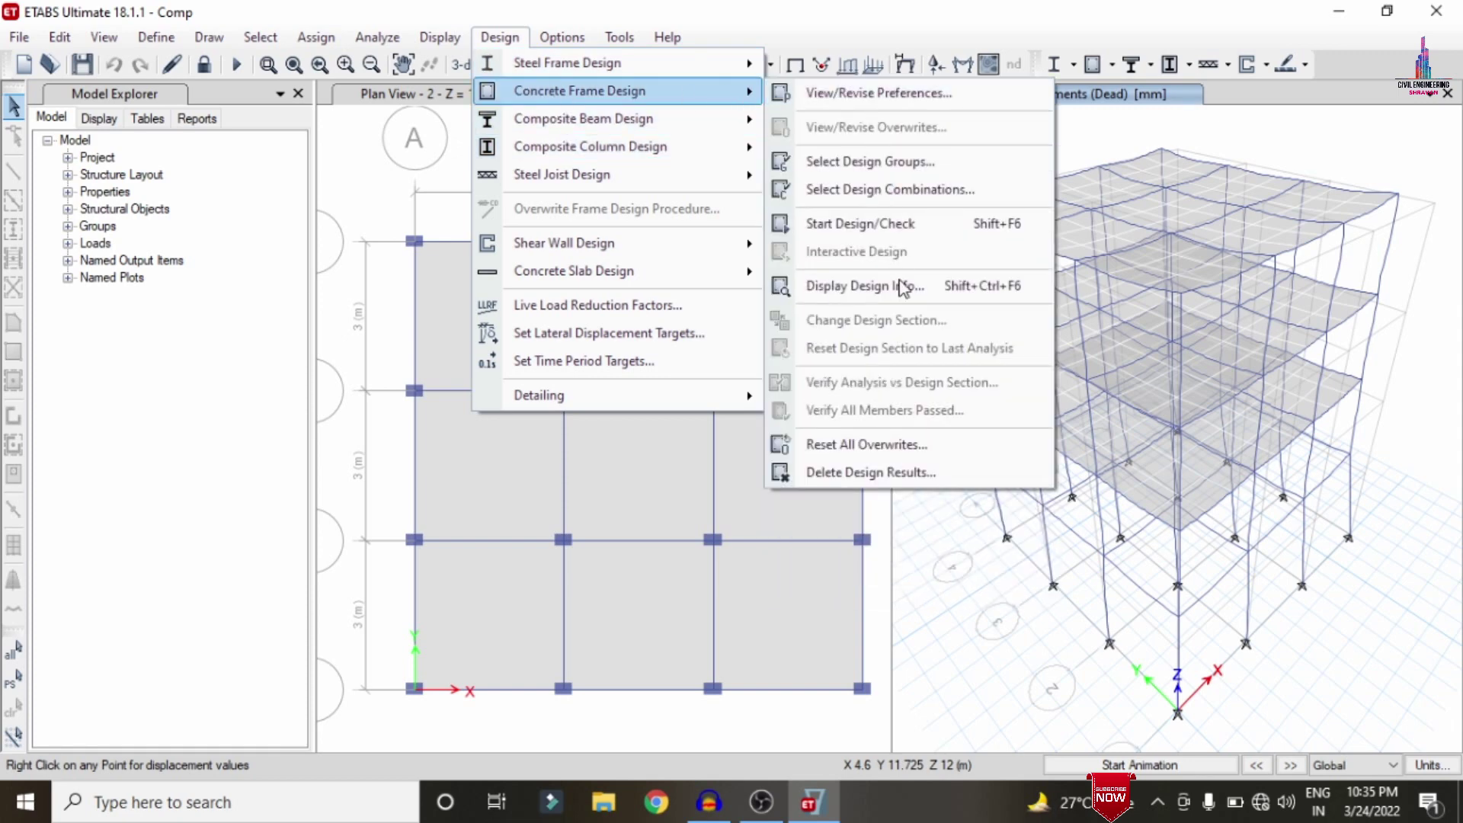
click(820, 101)
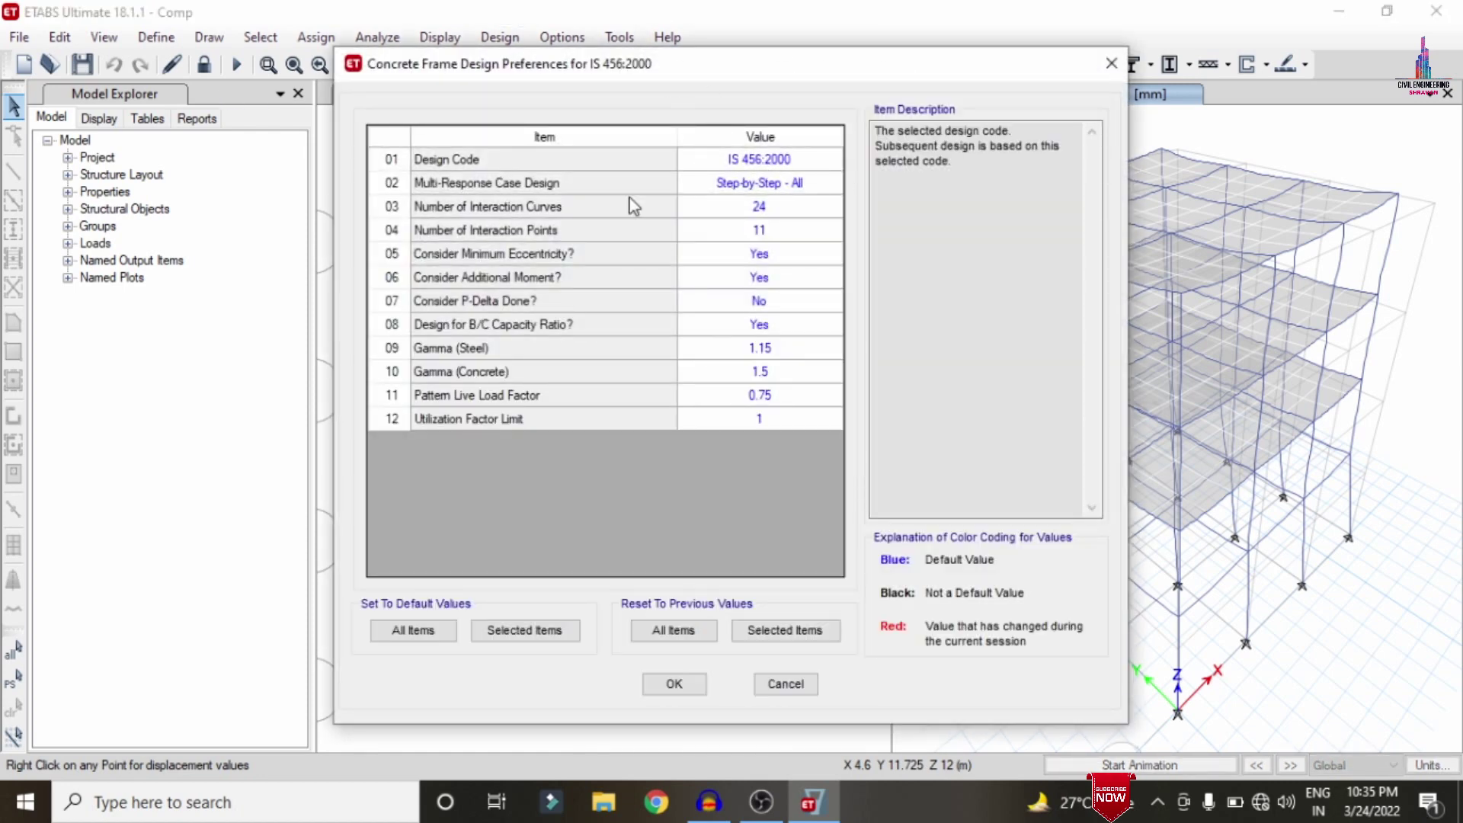
click(802, 154)
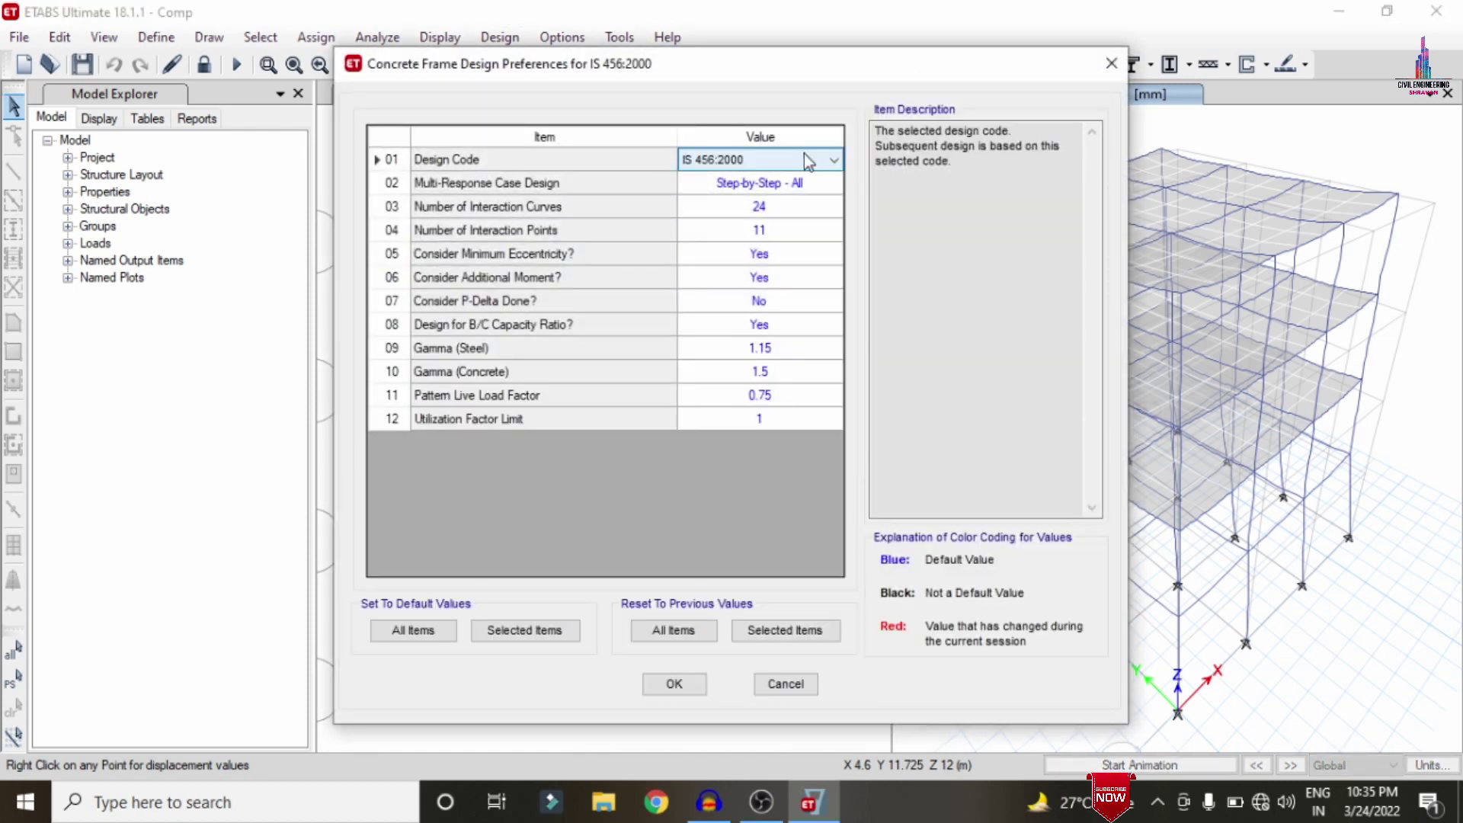
click(673, 682)
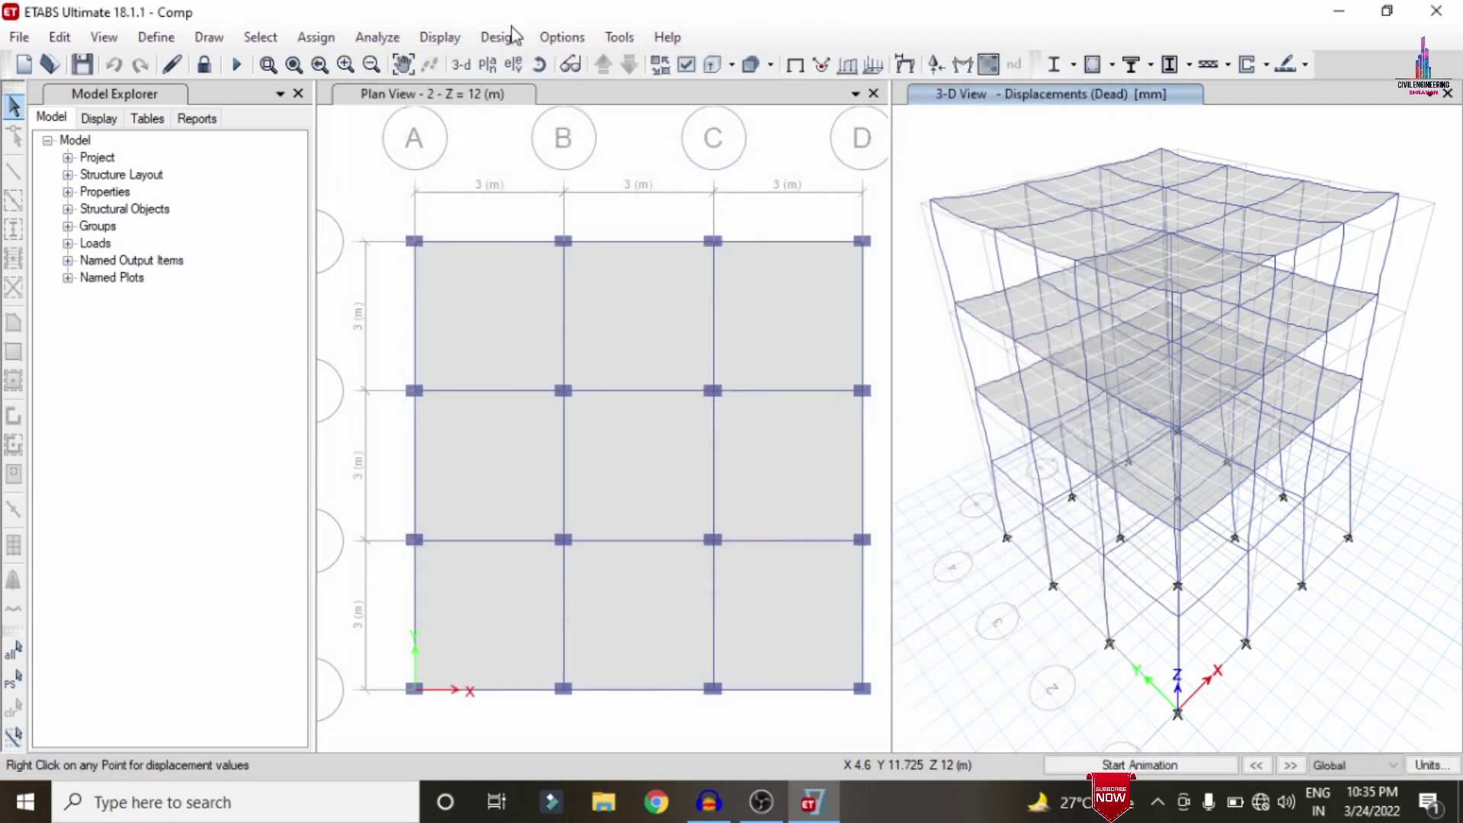
Run the concrete frame design check for the whole model.
click(512, 35)
mouse_move(539, 95)
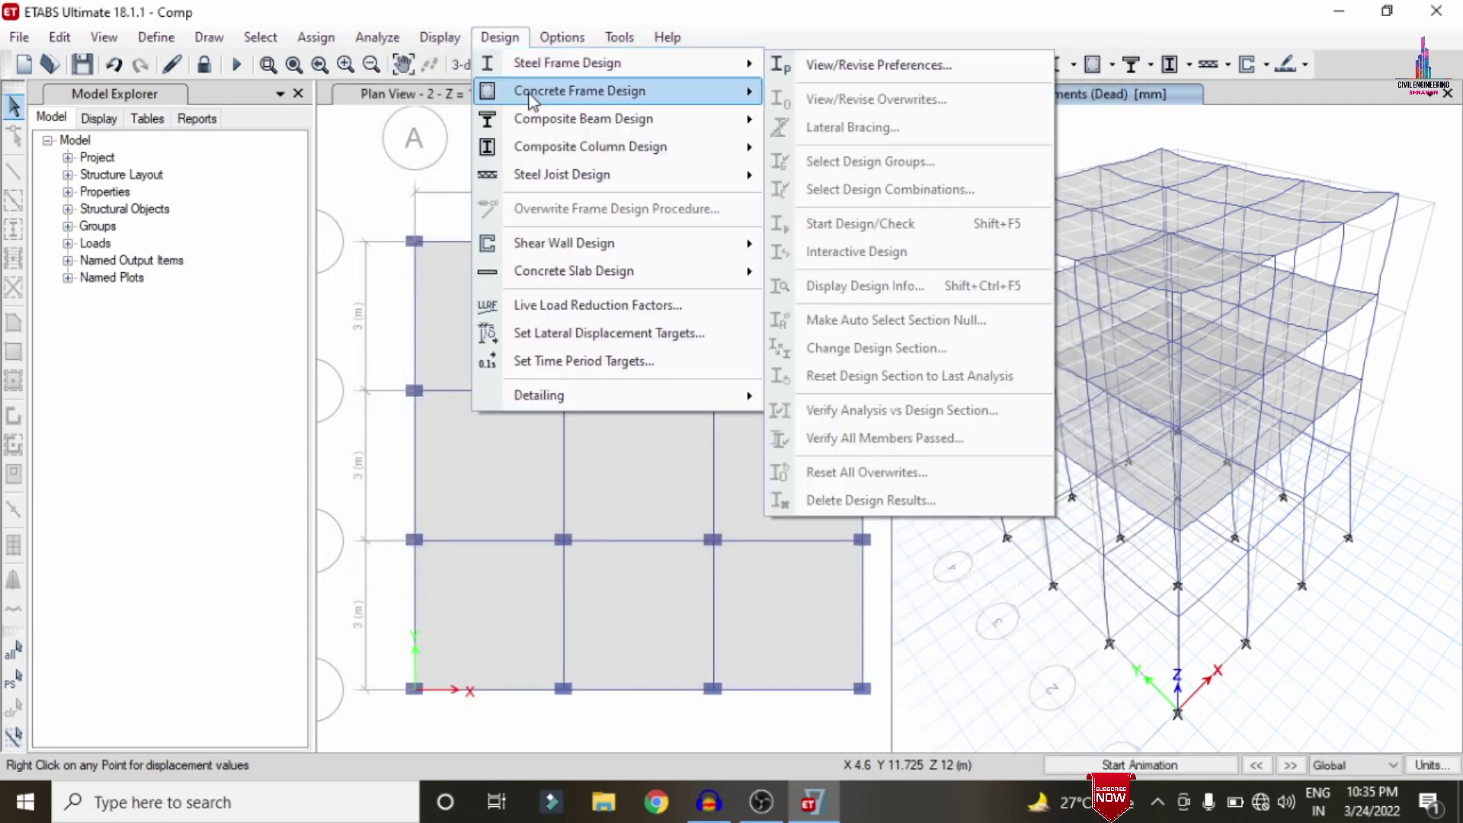
click(858, 224)
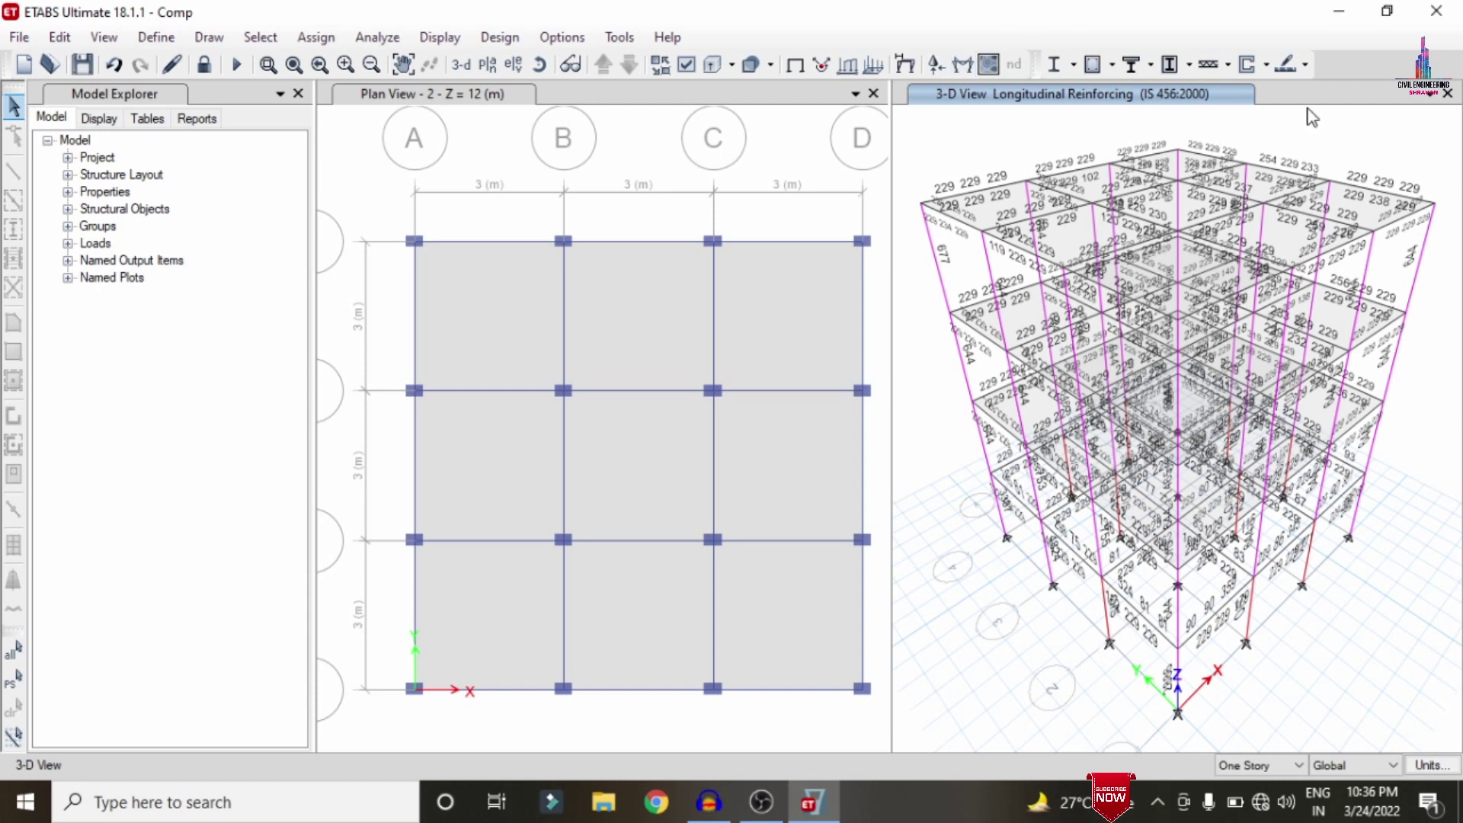
Accept the concrete slab design preferences with code IS 456:2000 and stories 2, 1 and G as the stories for slab design.
click(1305, 65)
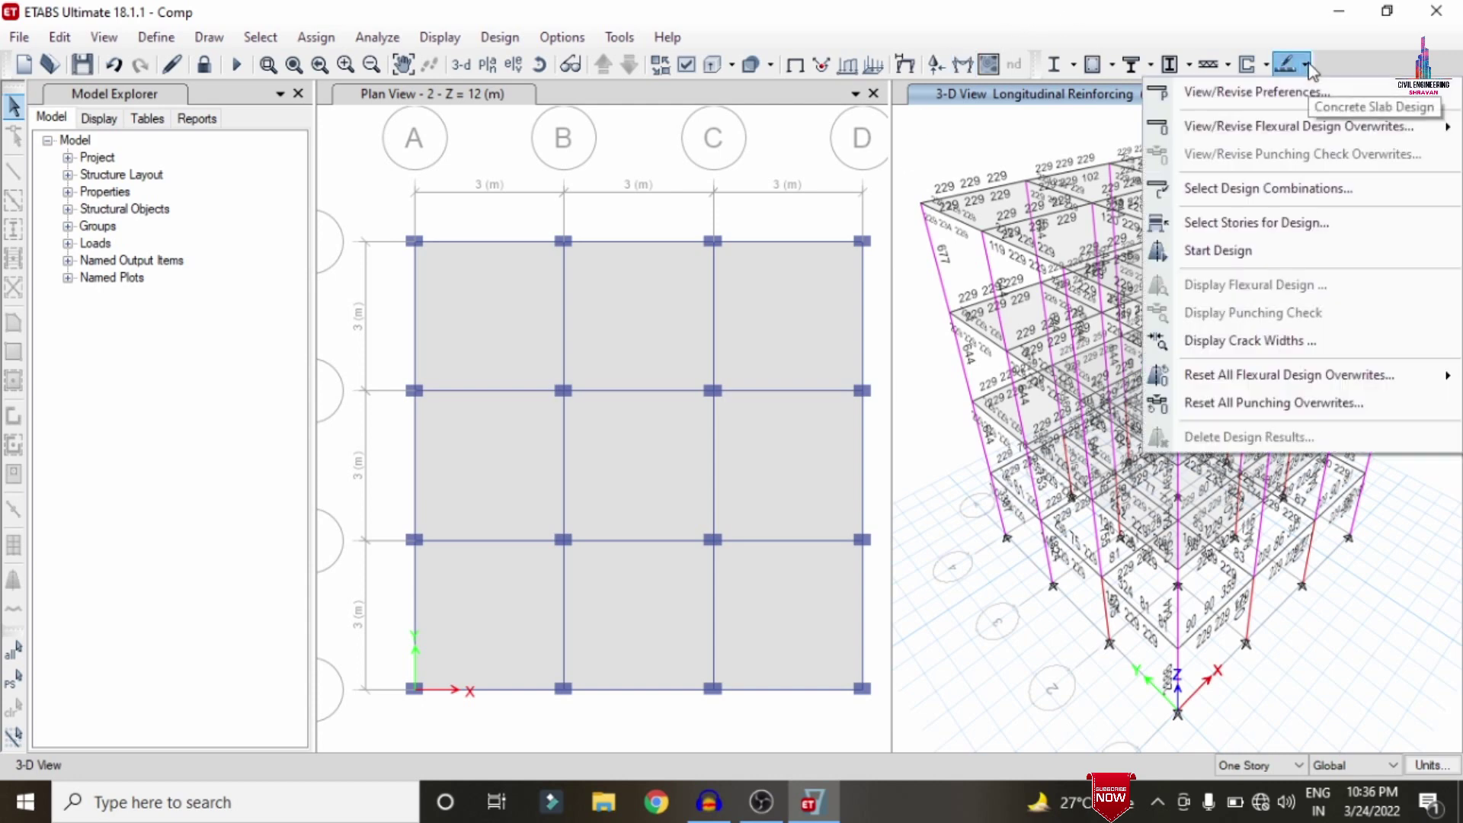
click(1244, 85)
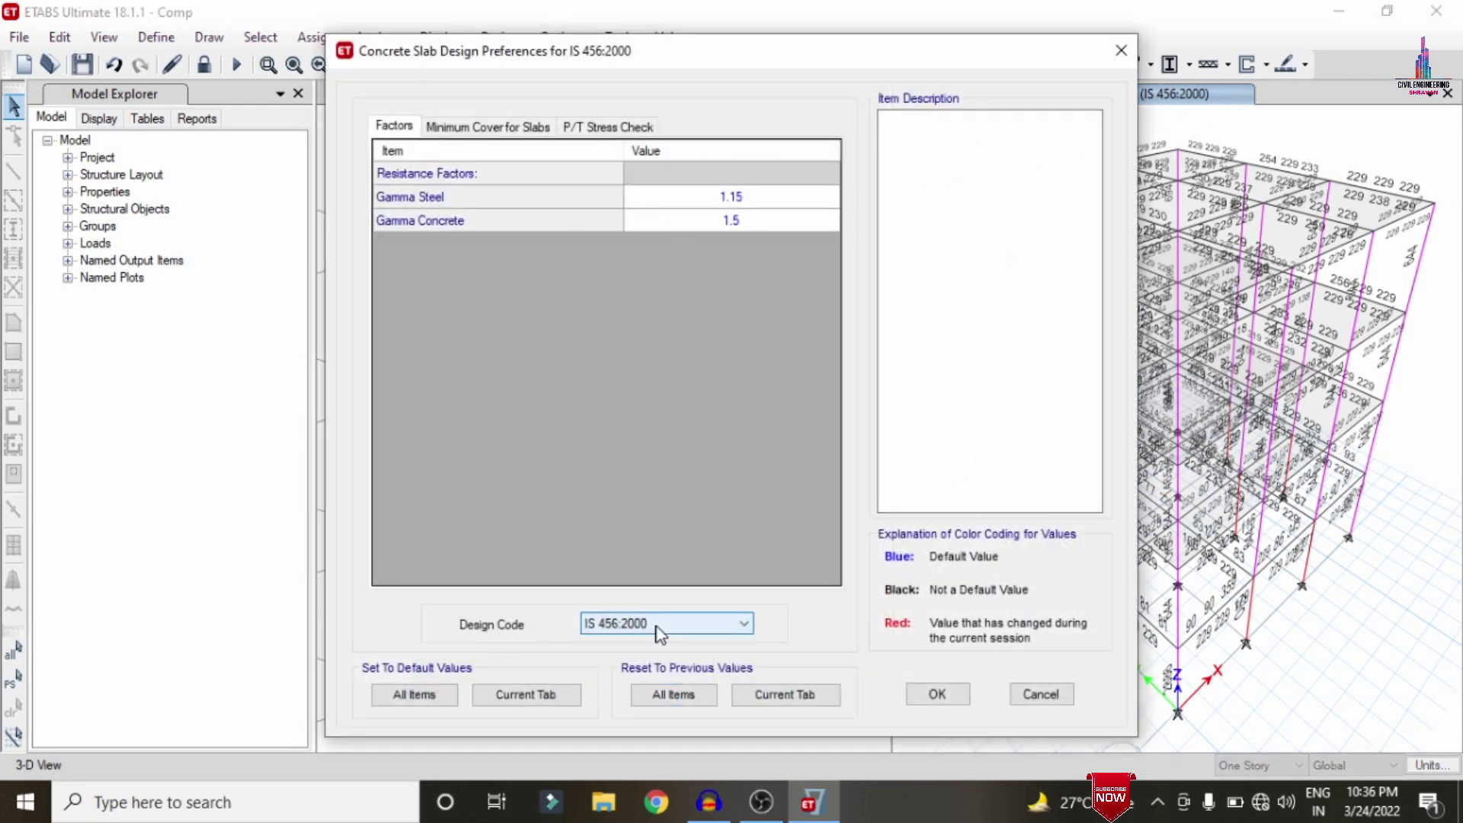
click(936, 694)
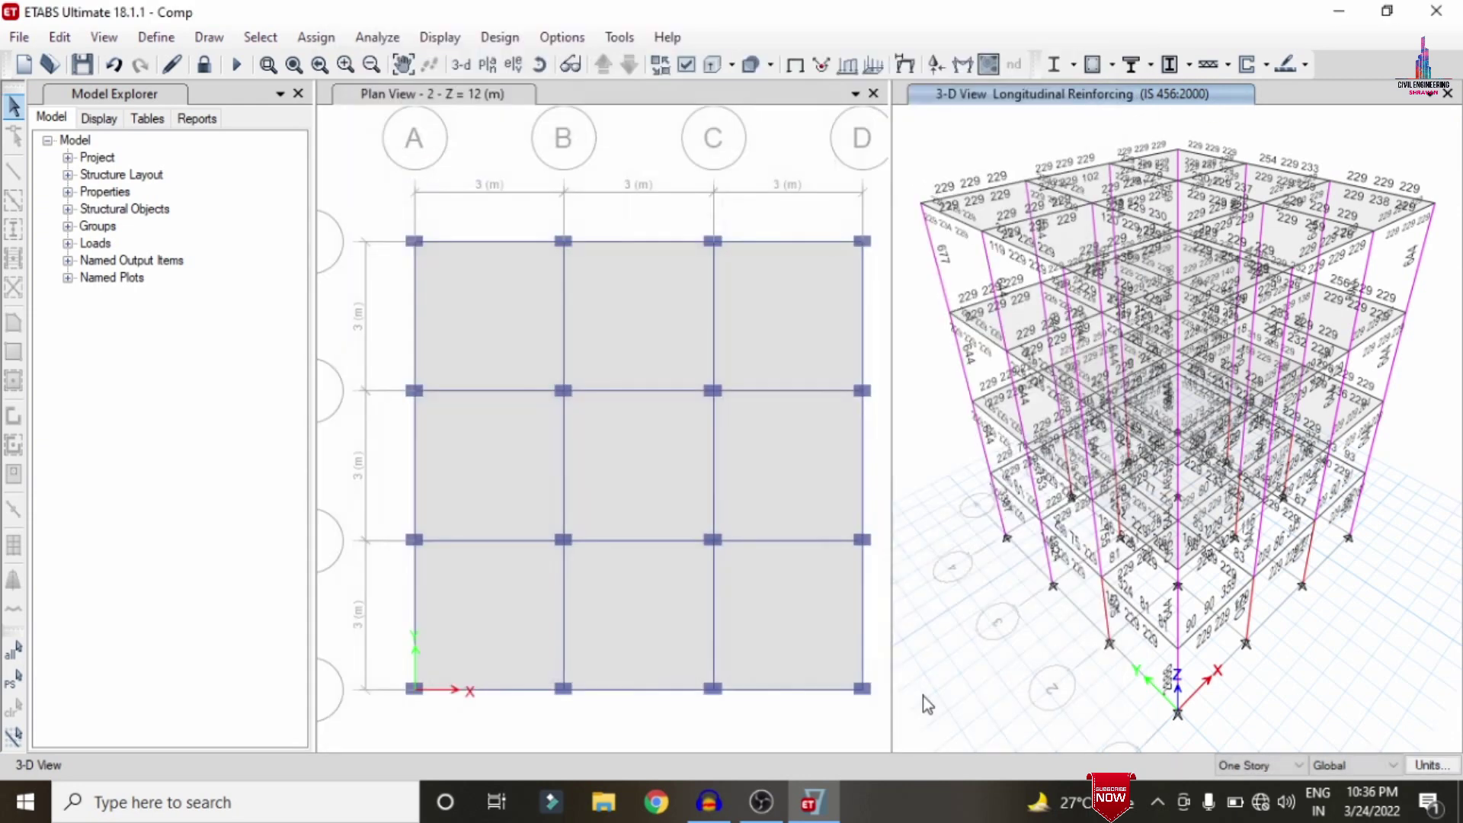
click(1306, 66)
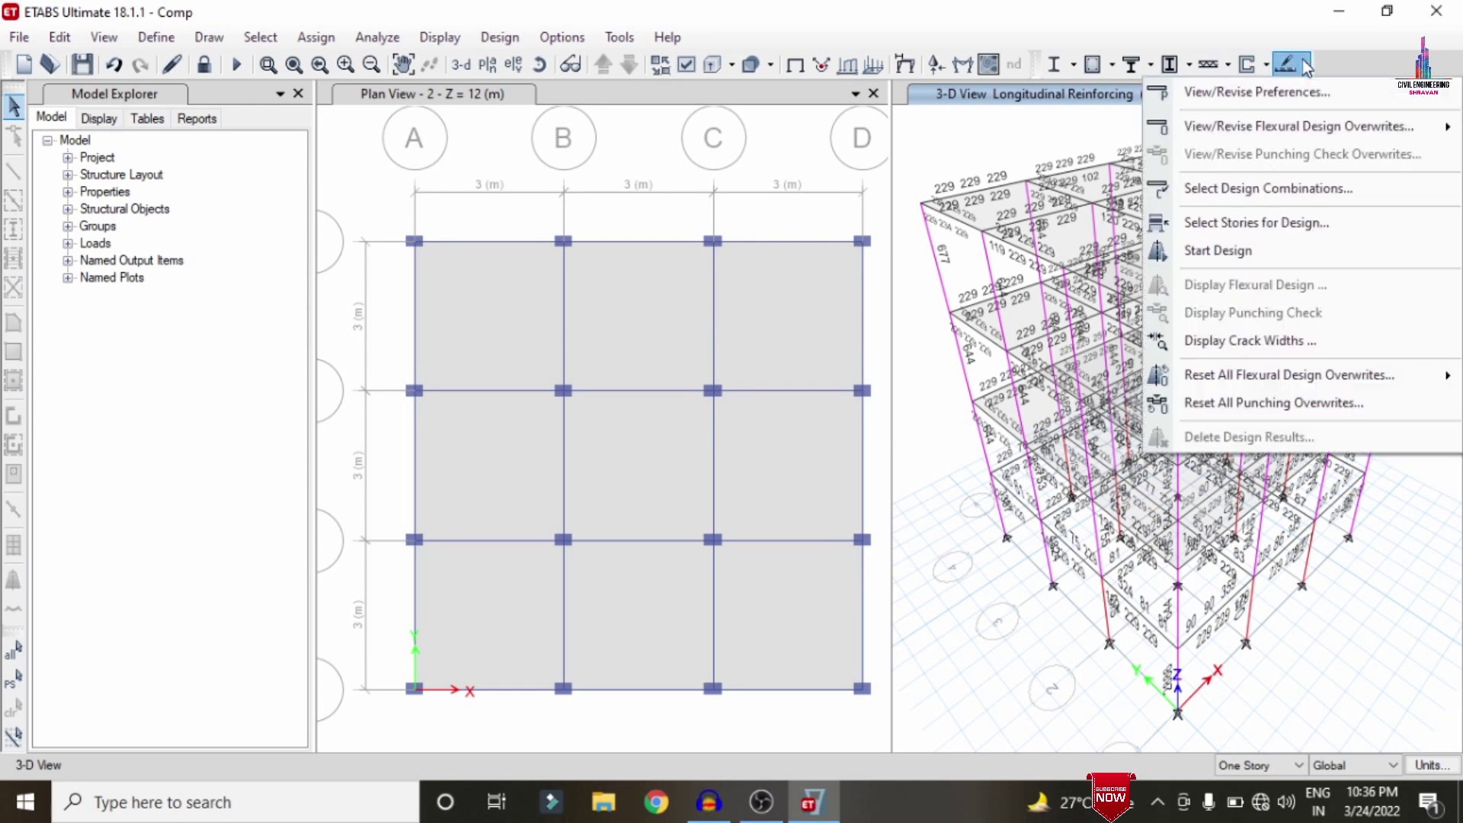
click(1233, 232)
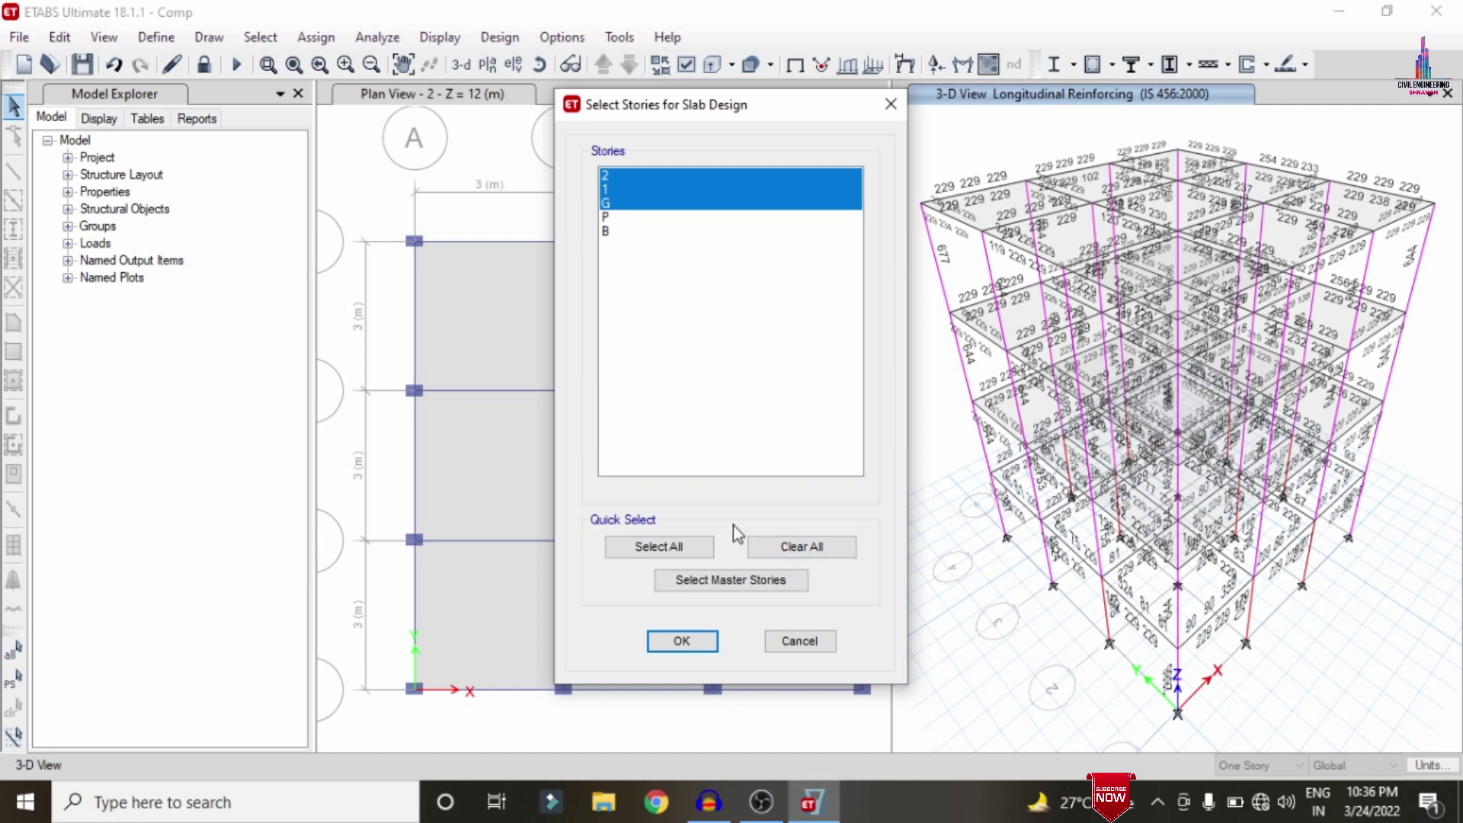
click(702, 640)
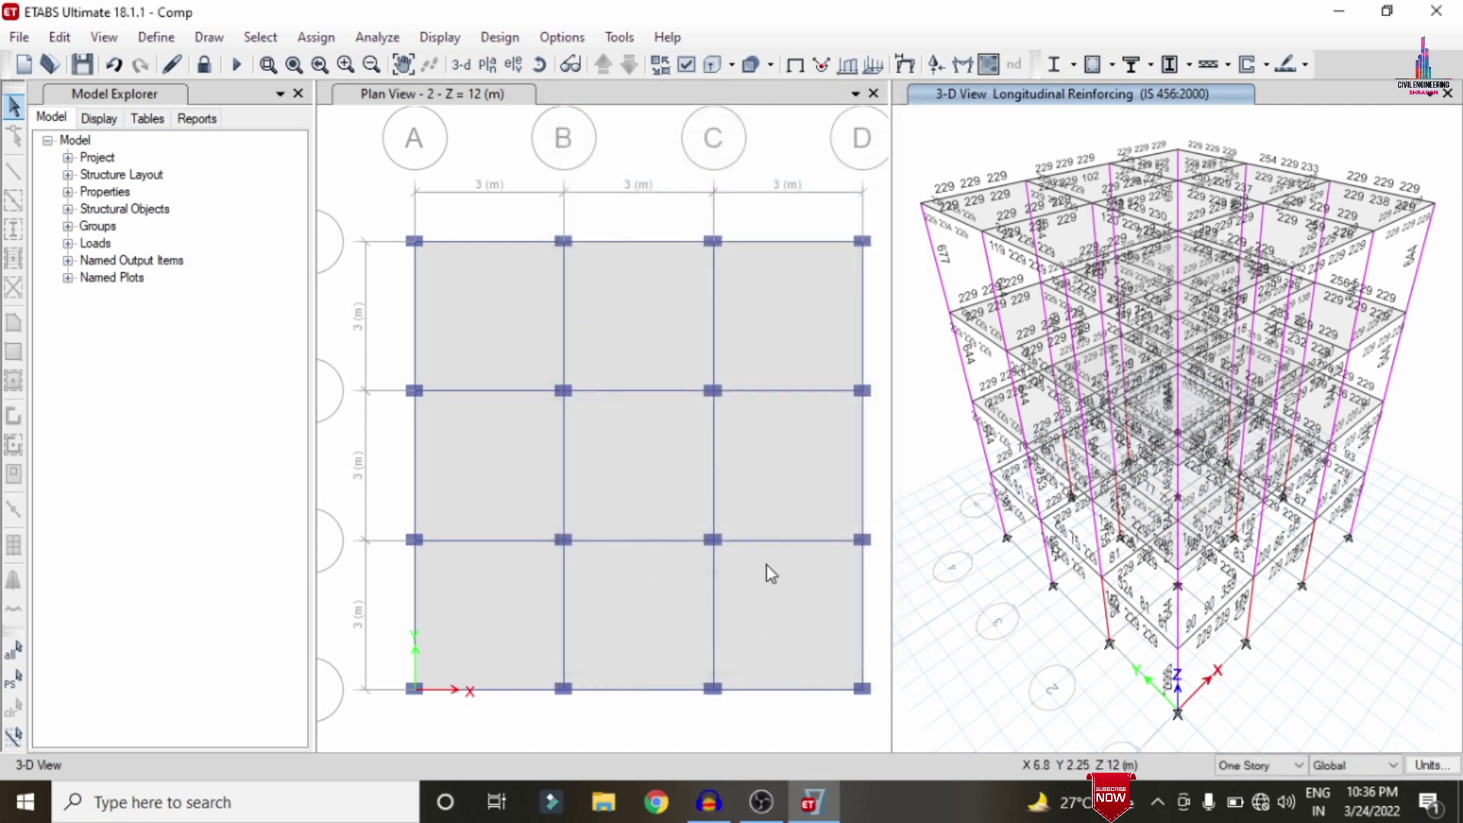
Run the concrete slab design for the selected stories and save the model.
click(1304, 64)
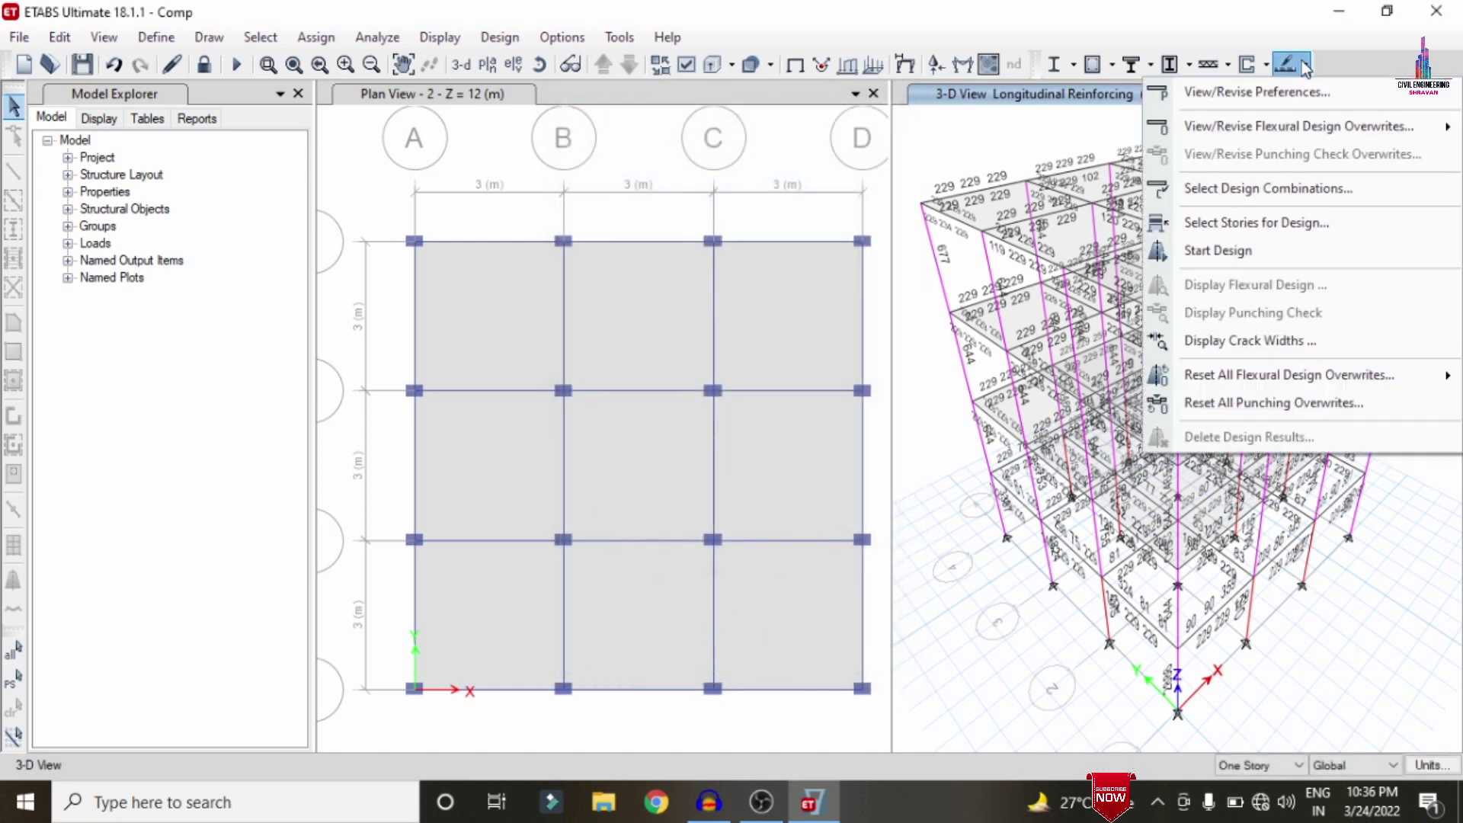
click(1249, 258)
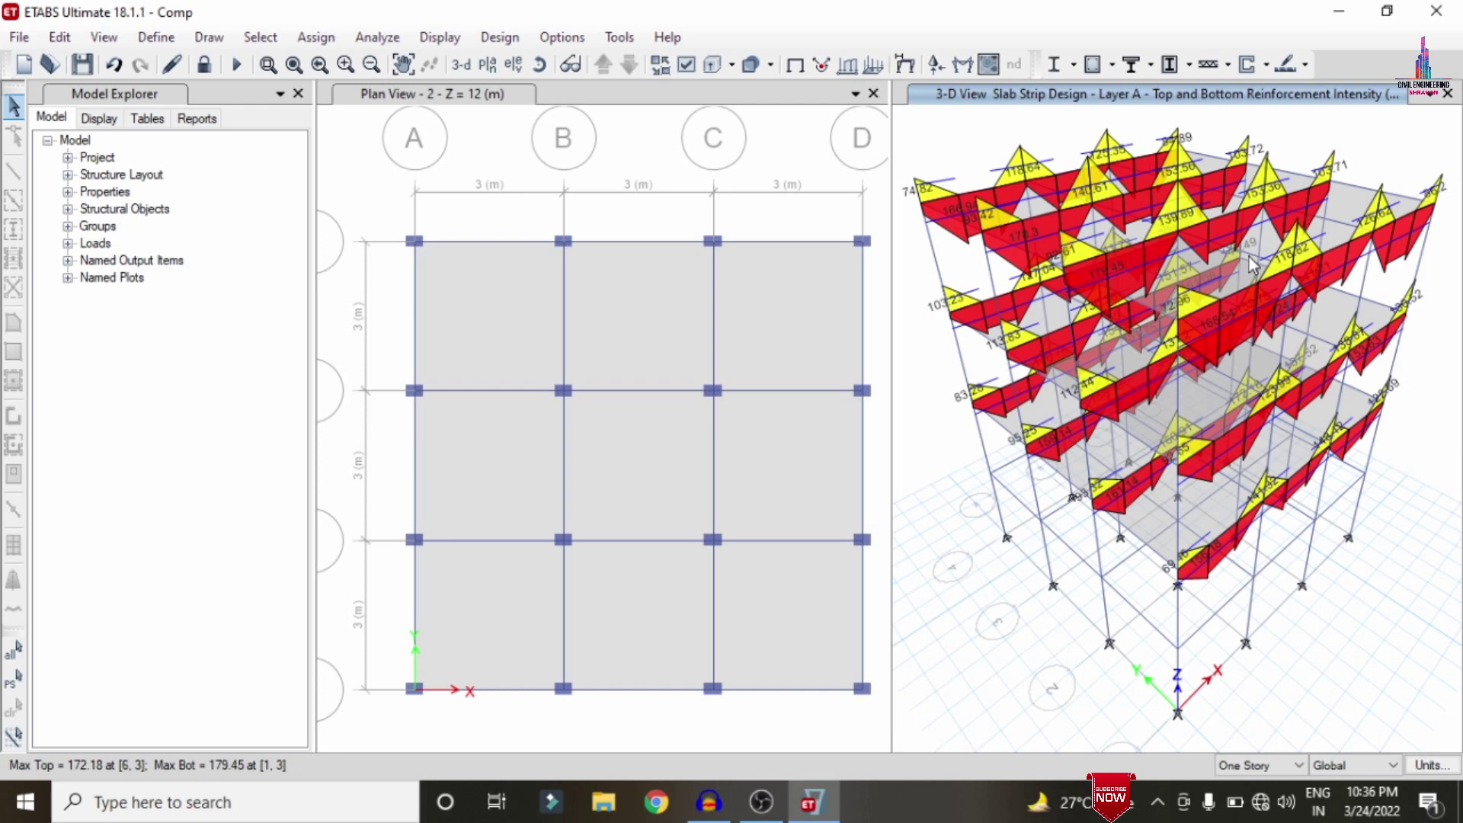
key(ctrl+s)
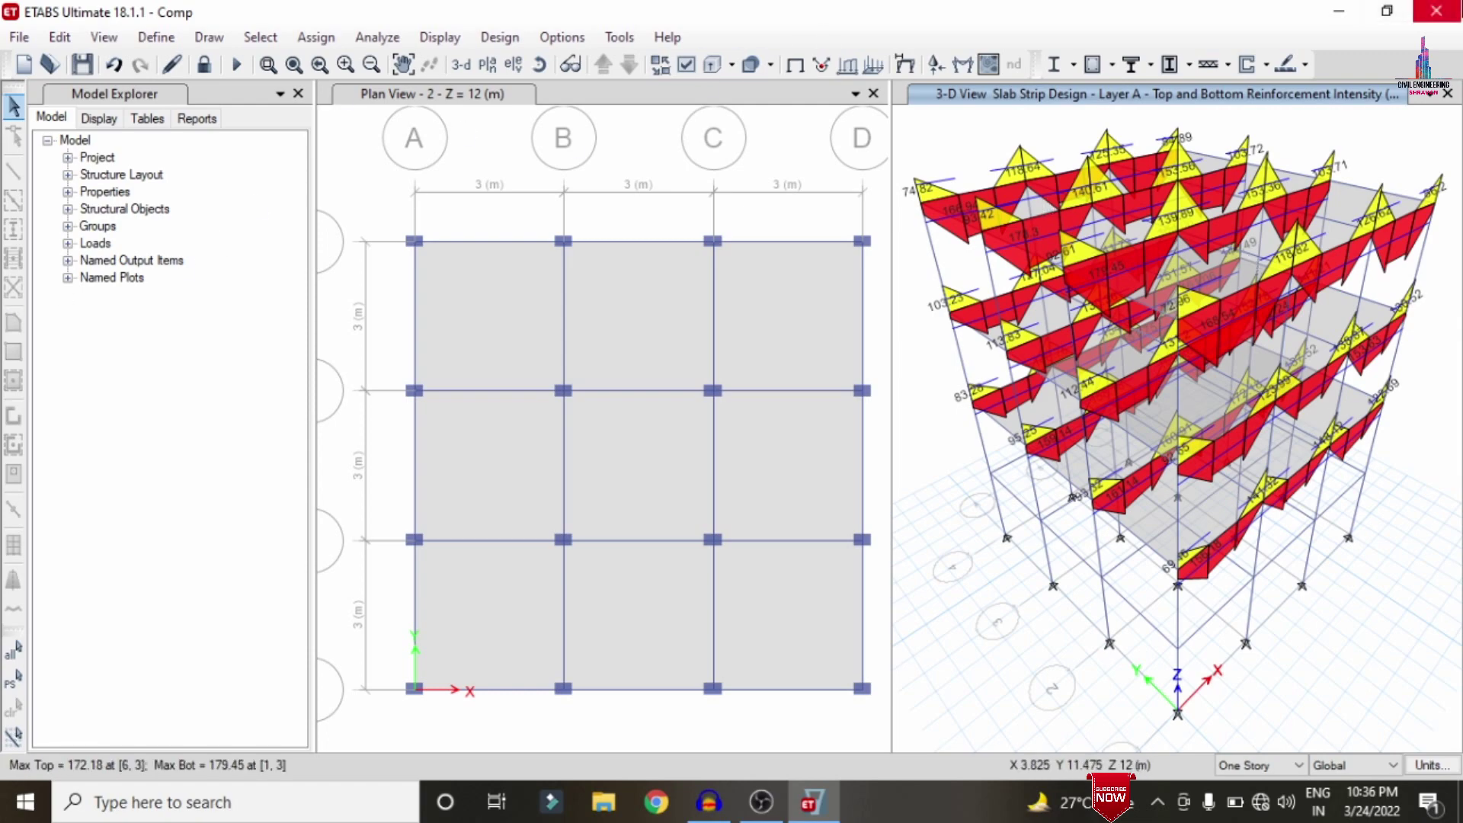
Close ETABS and launch CSiDetail from the desktop in a maximised window.
click(1436, 11)
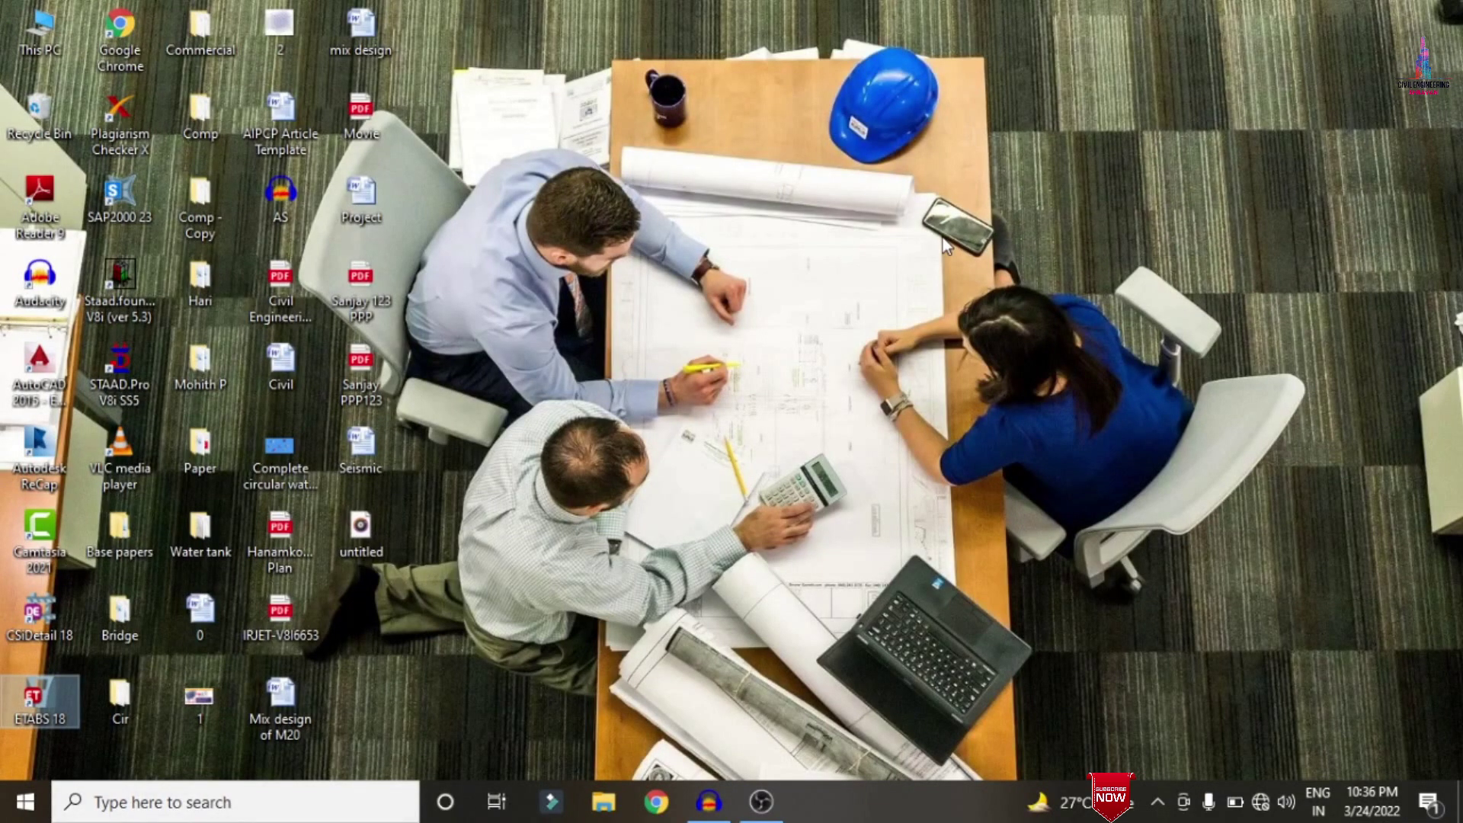
click(34, 620)
double_click(35, 621)
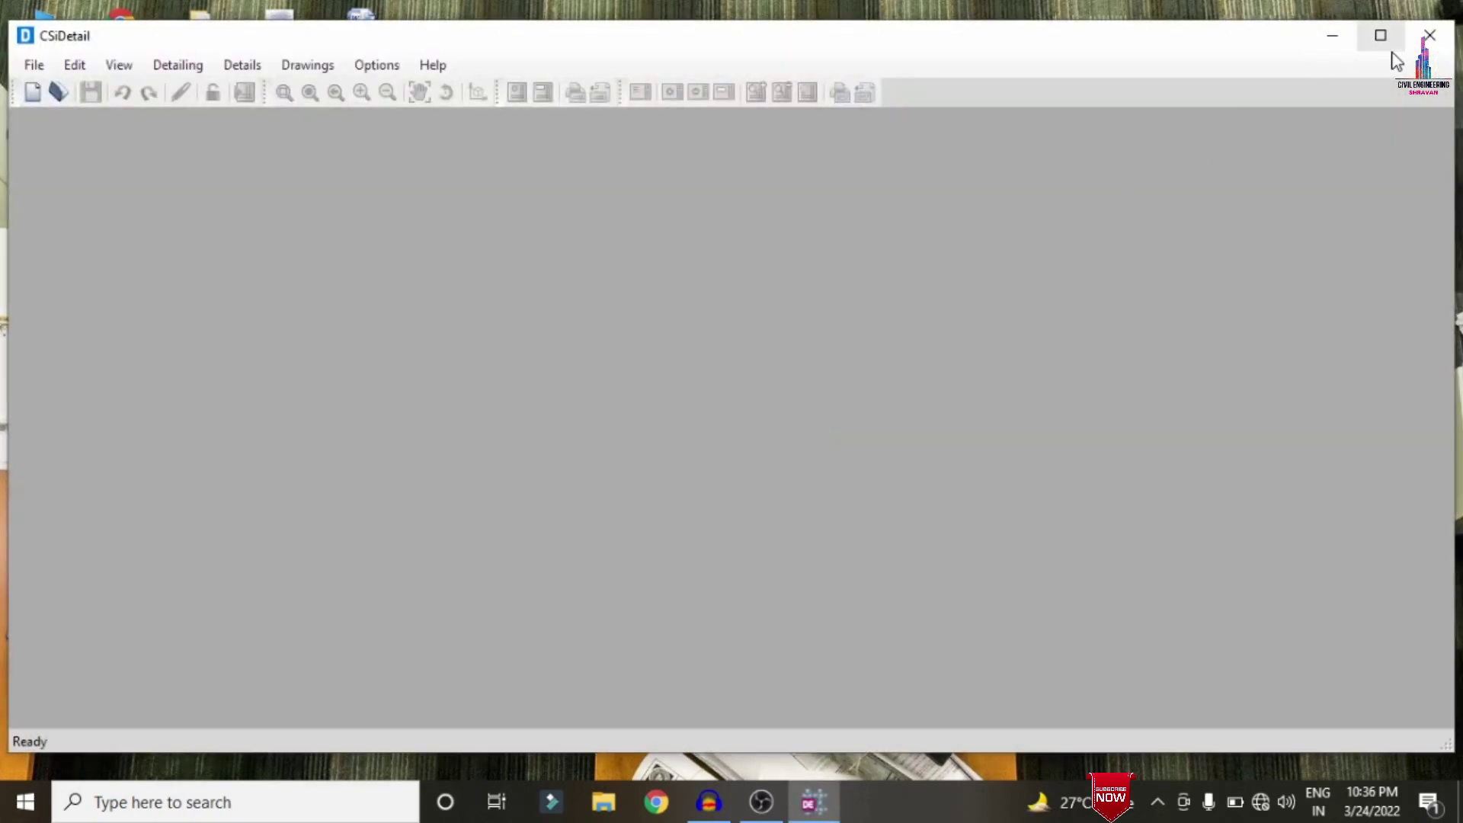
click(1381, 36)
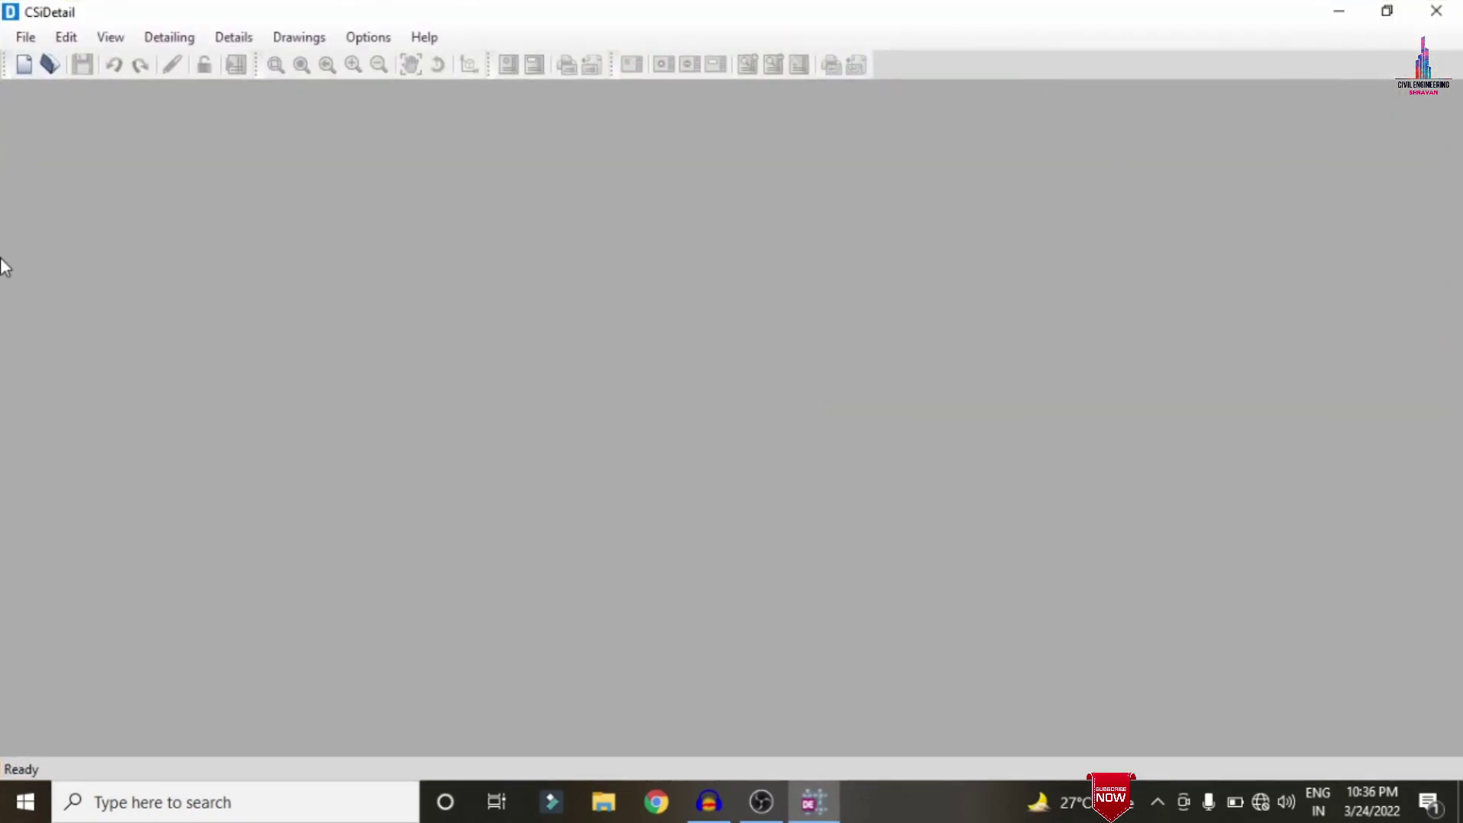
Start a new detailing project from the Comp ETABS model in the Comp - Copy folder and dismiss the import report.
click(25, 36)
mouse_move(82, 52)
mouse_move(26, 37)
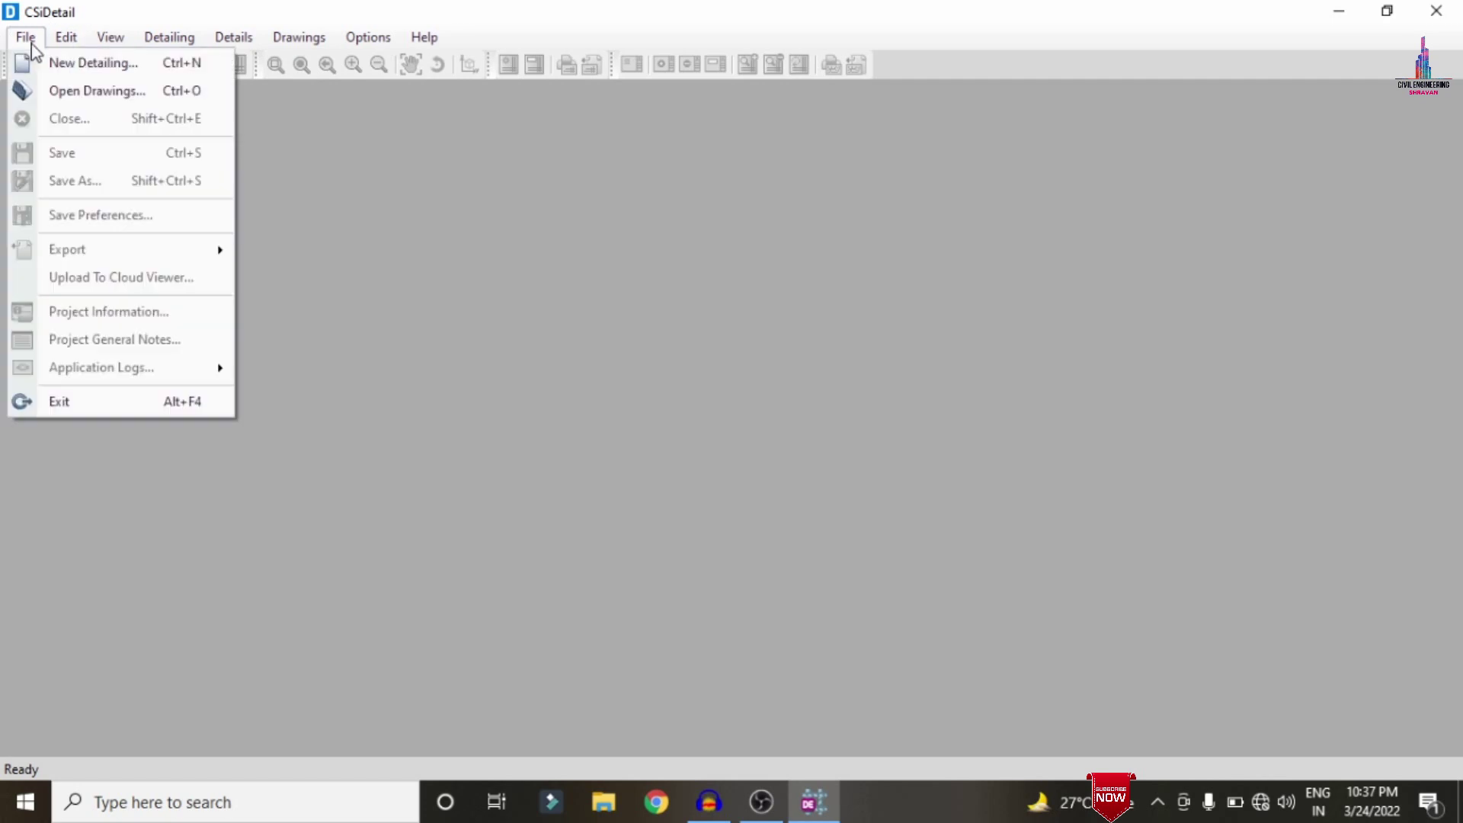
click(57, 61)
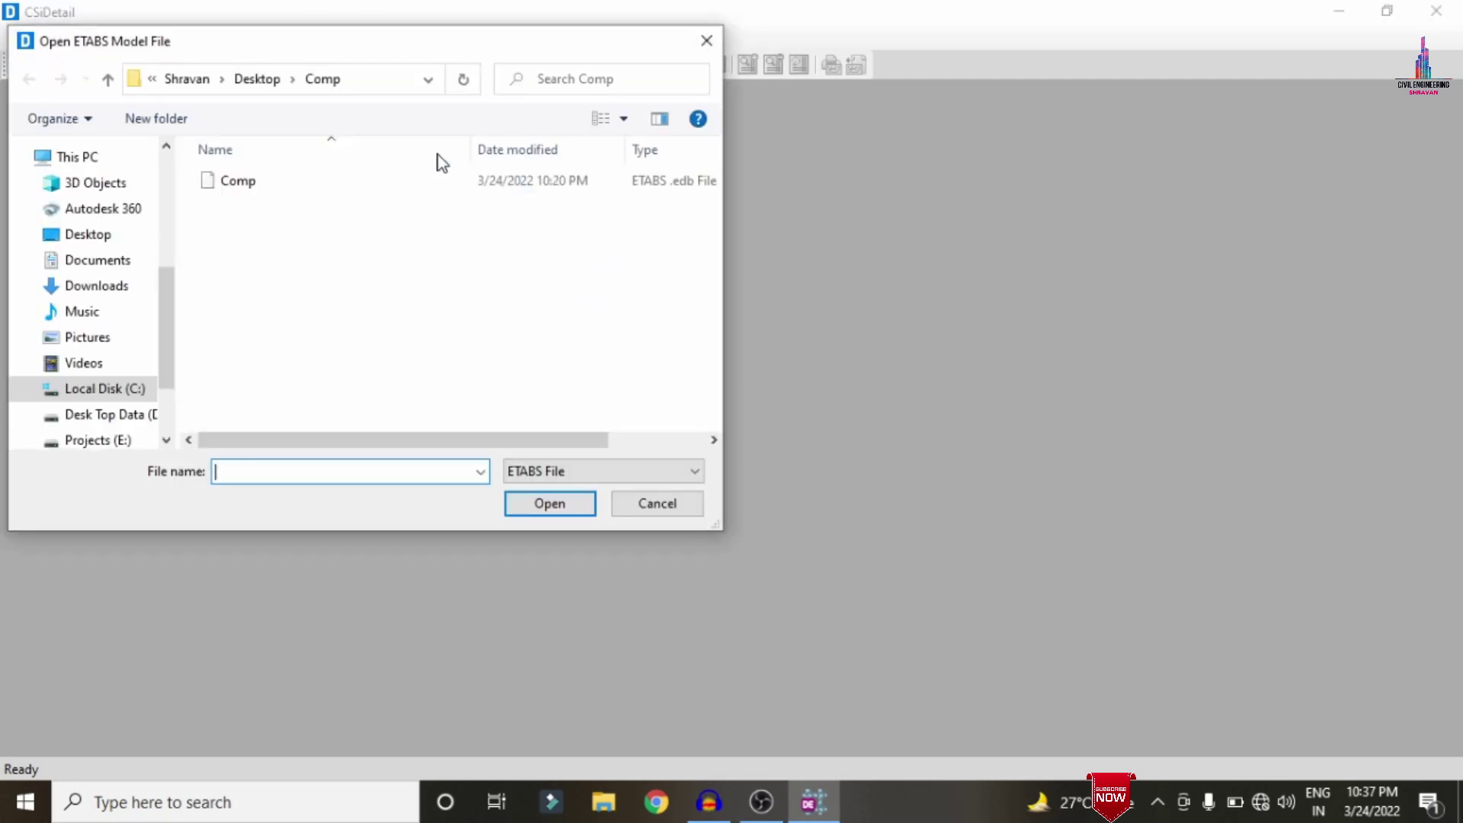
click(259, 79)
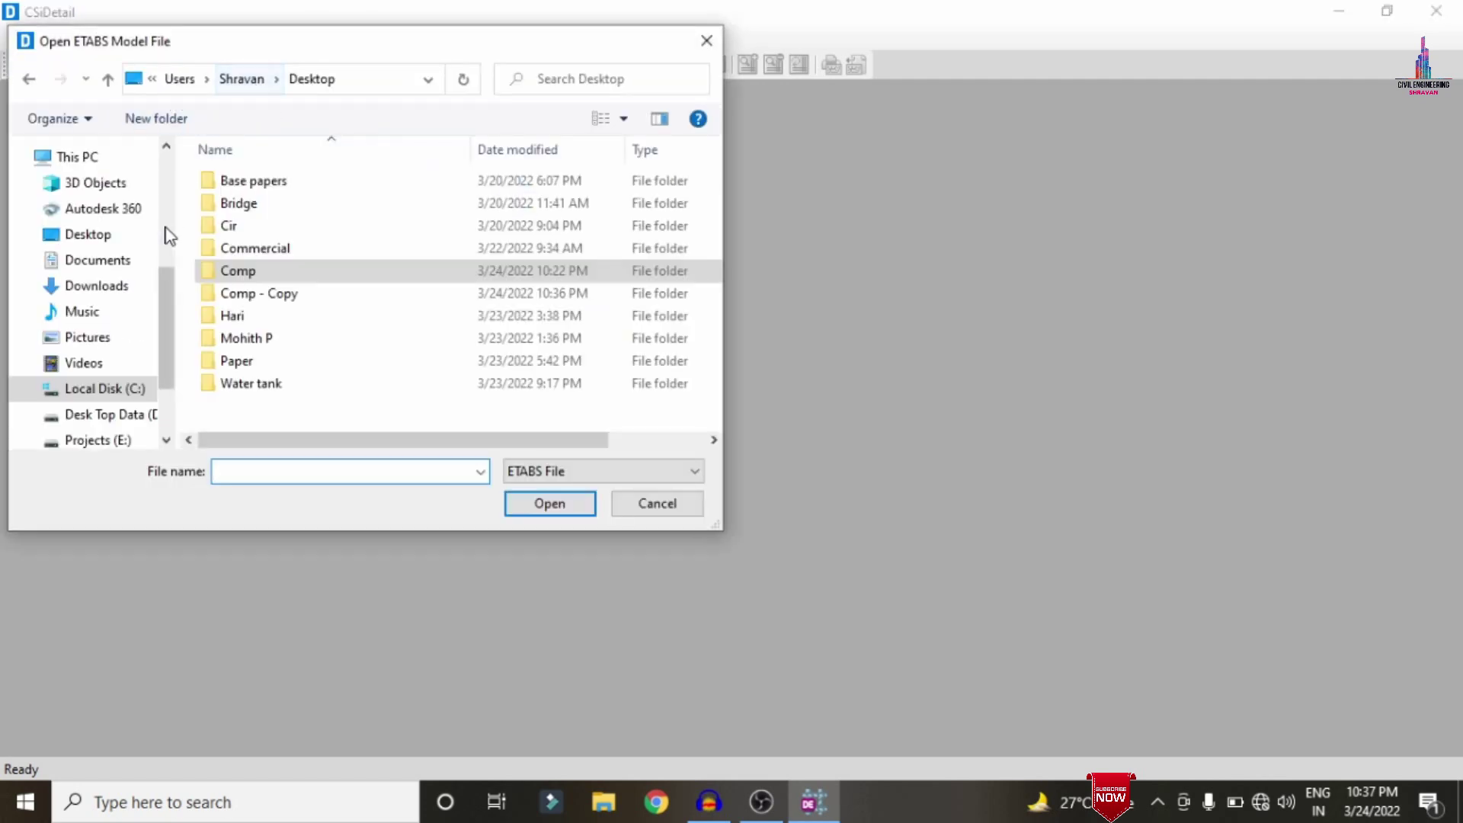
double_click(272, 296)
double_click(298, 193)
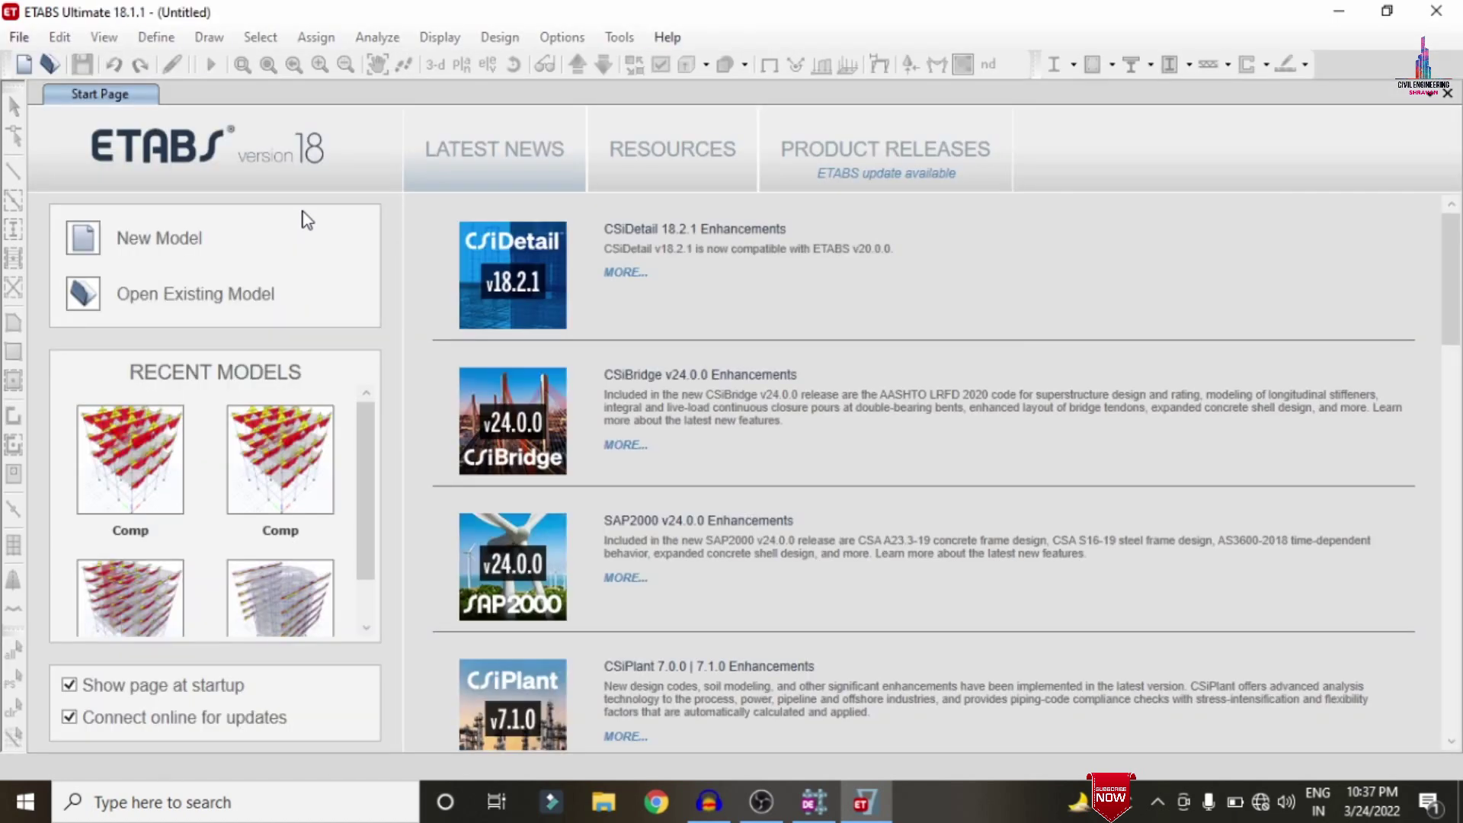
click(307, 220)
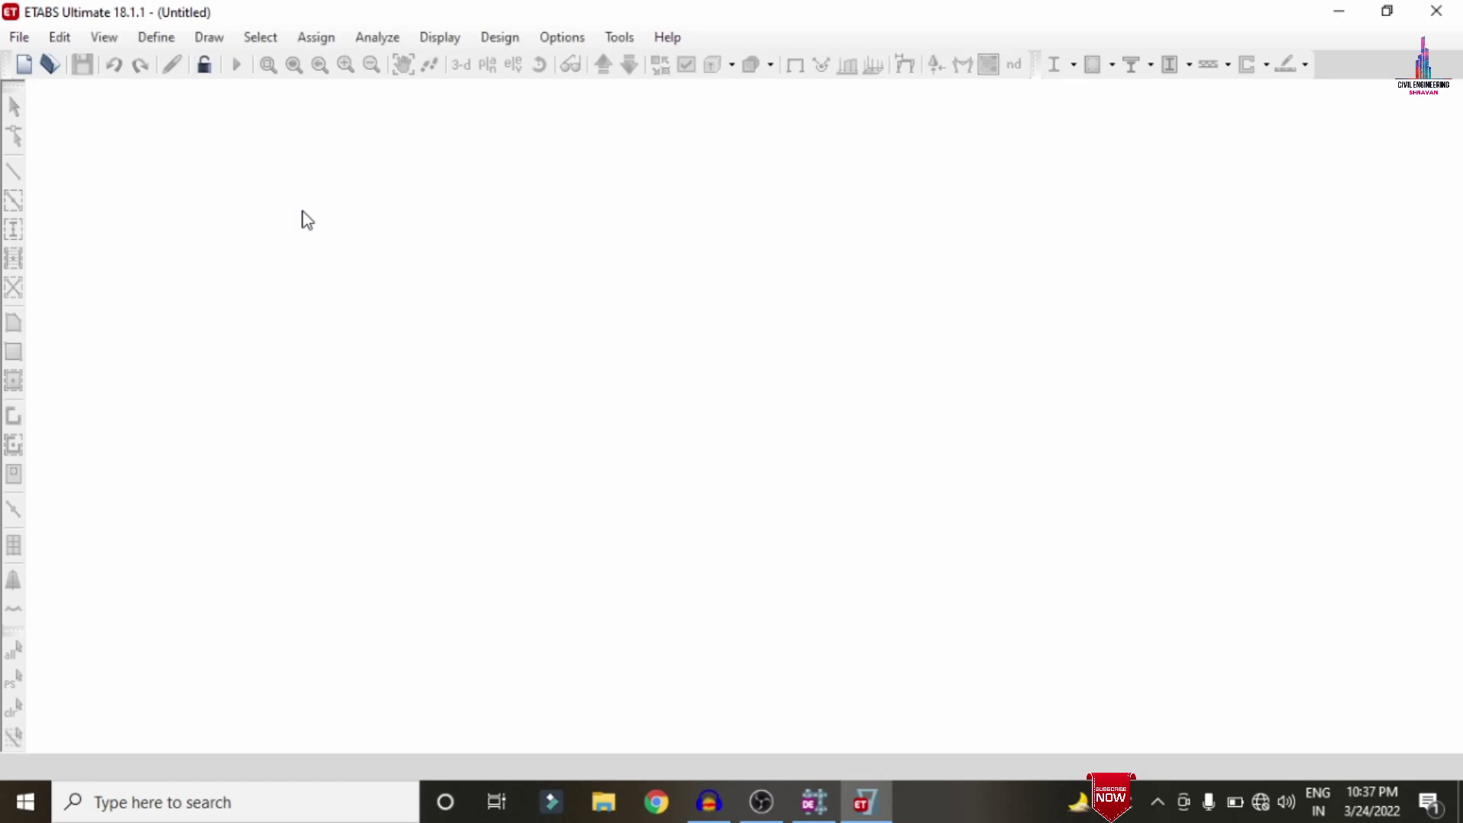
mouse_move(945, 707)
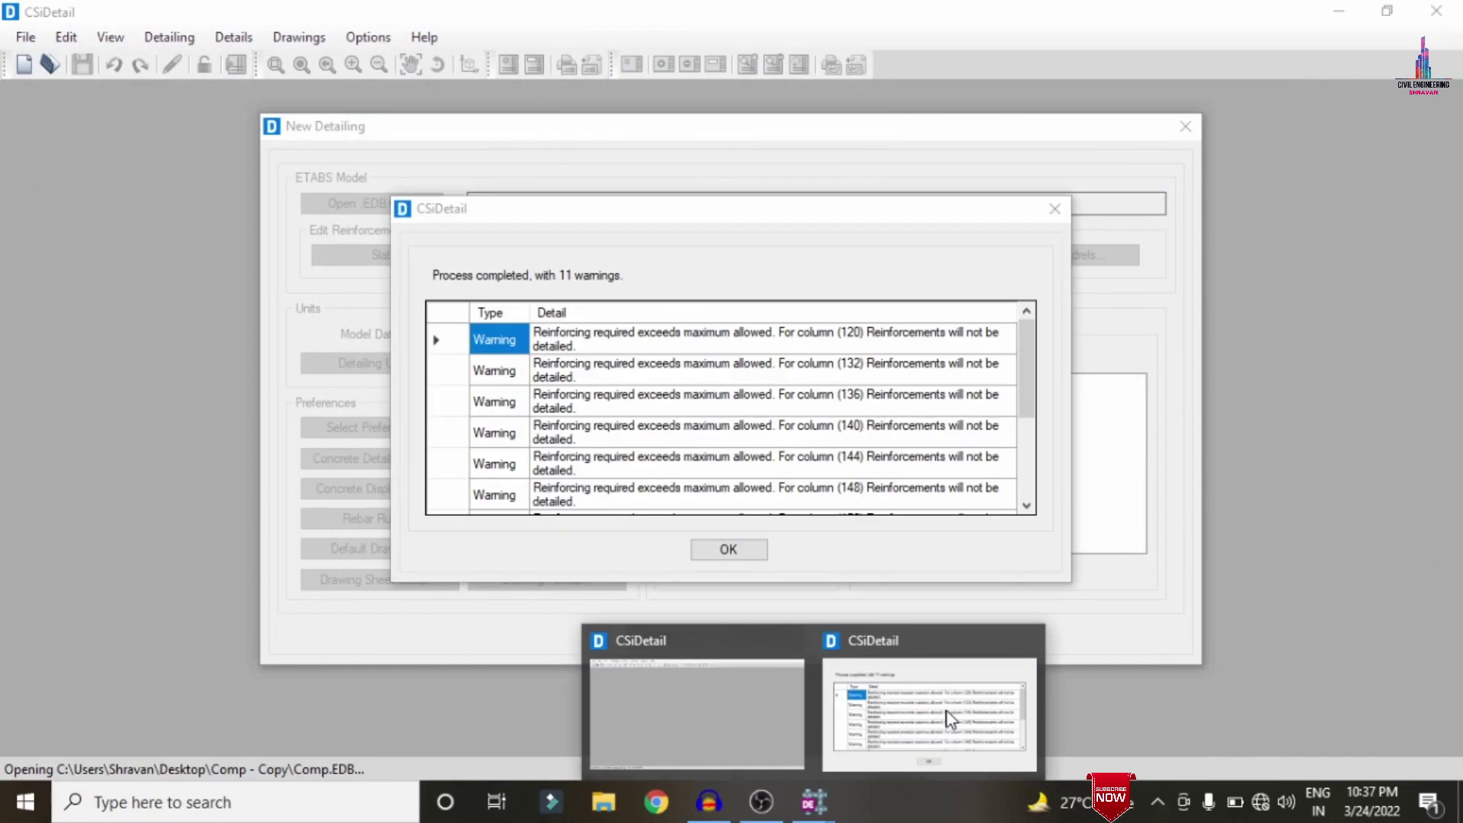
click(728, 554)
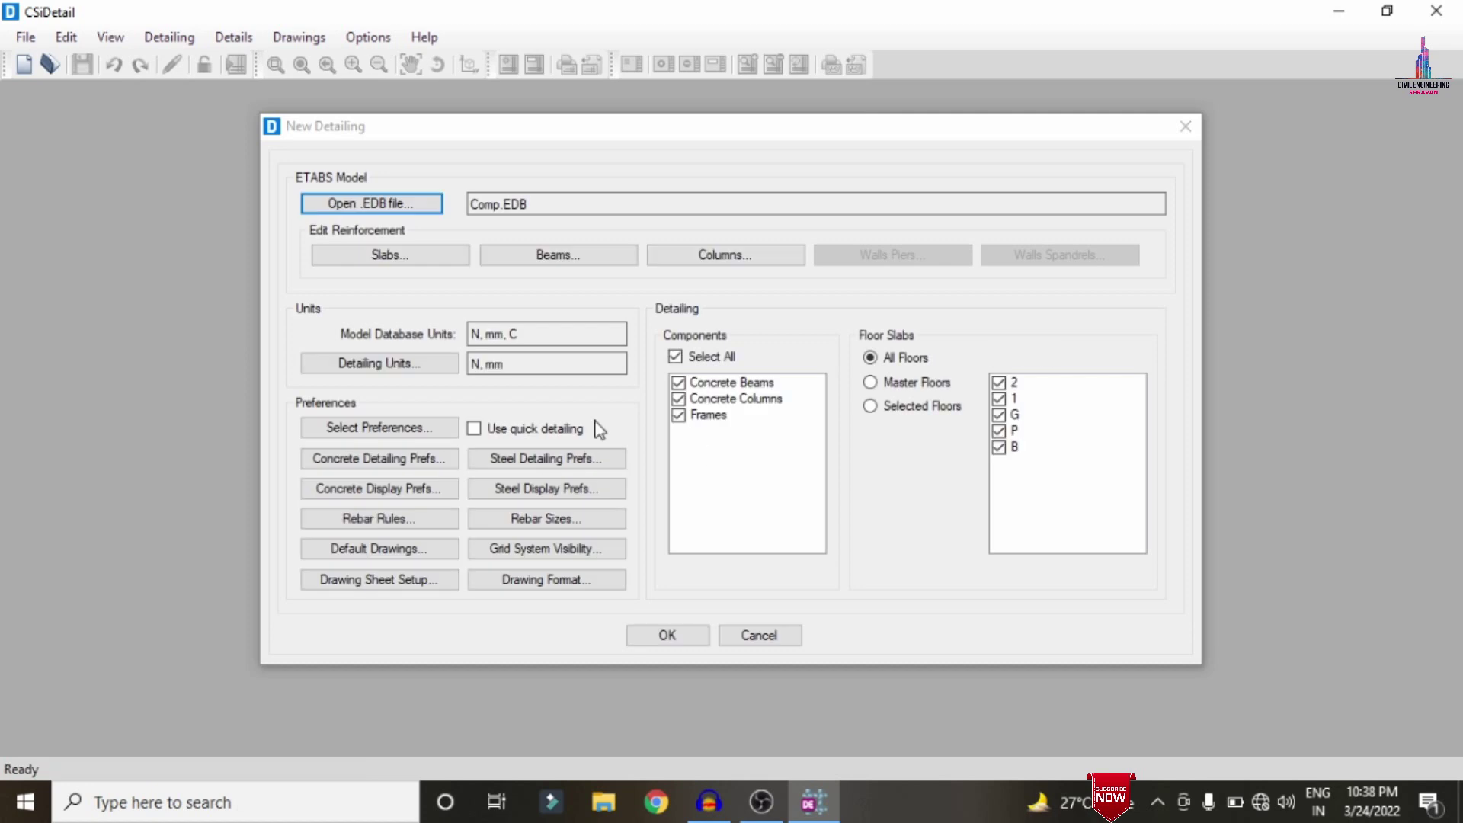
Set the detailing units to Kilonewton force, Cu m concrete volume and Ton rebar weight, with the SI (25) rebar set.
click(361, 364)
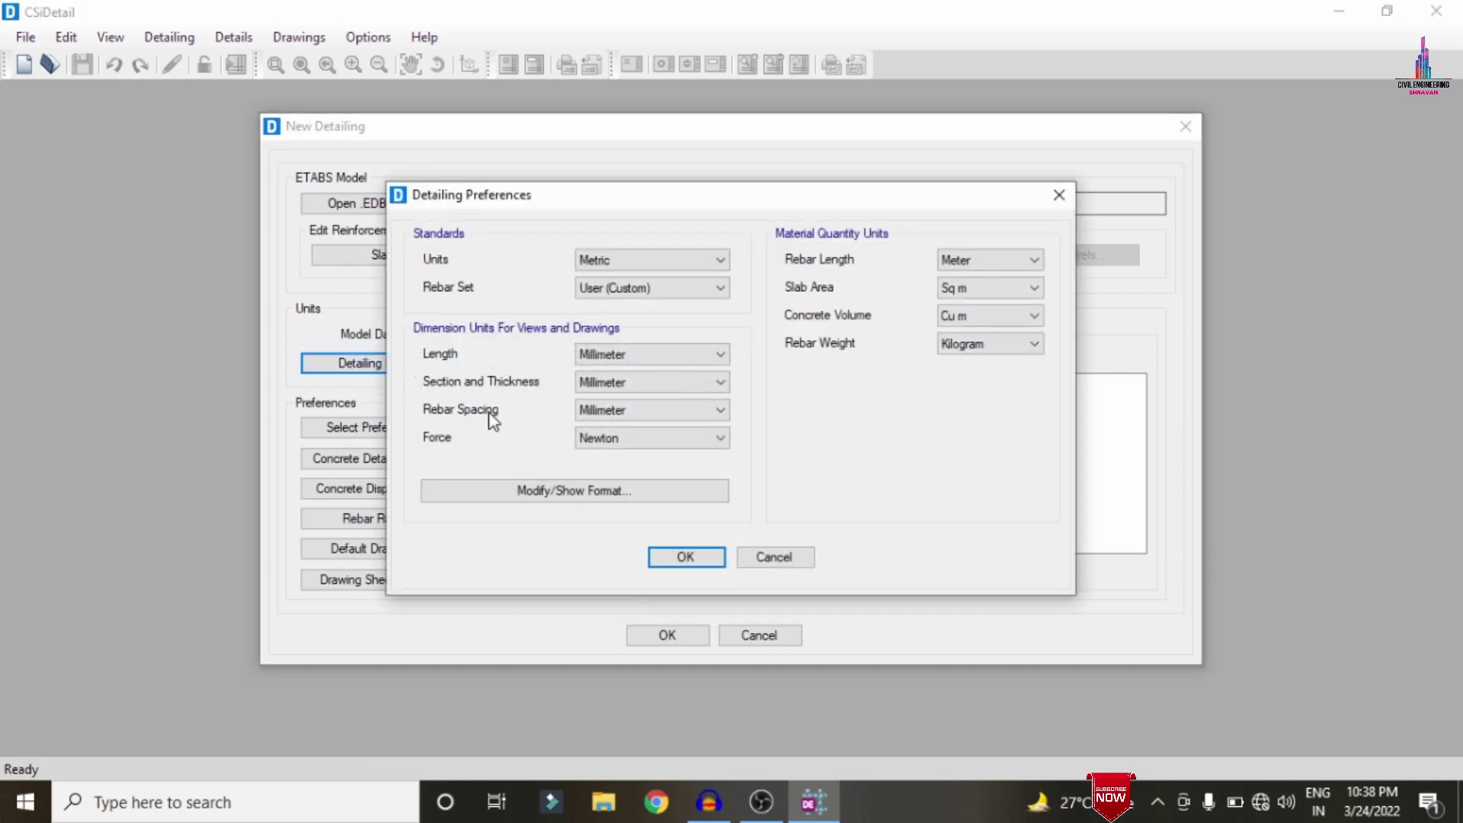
click(630, 437)
click(613, 473)
click(1035, 317)
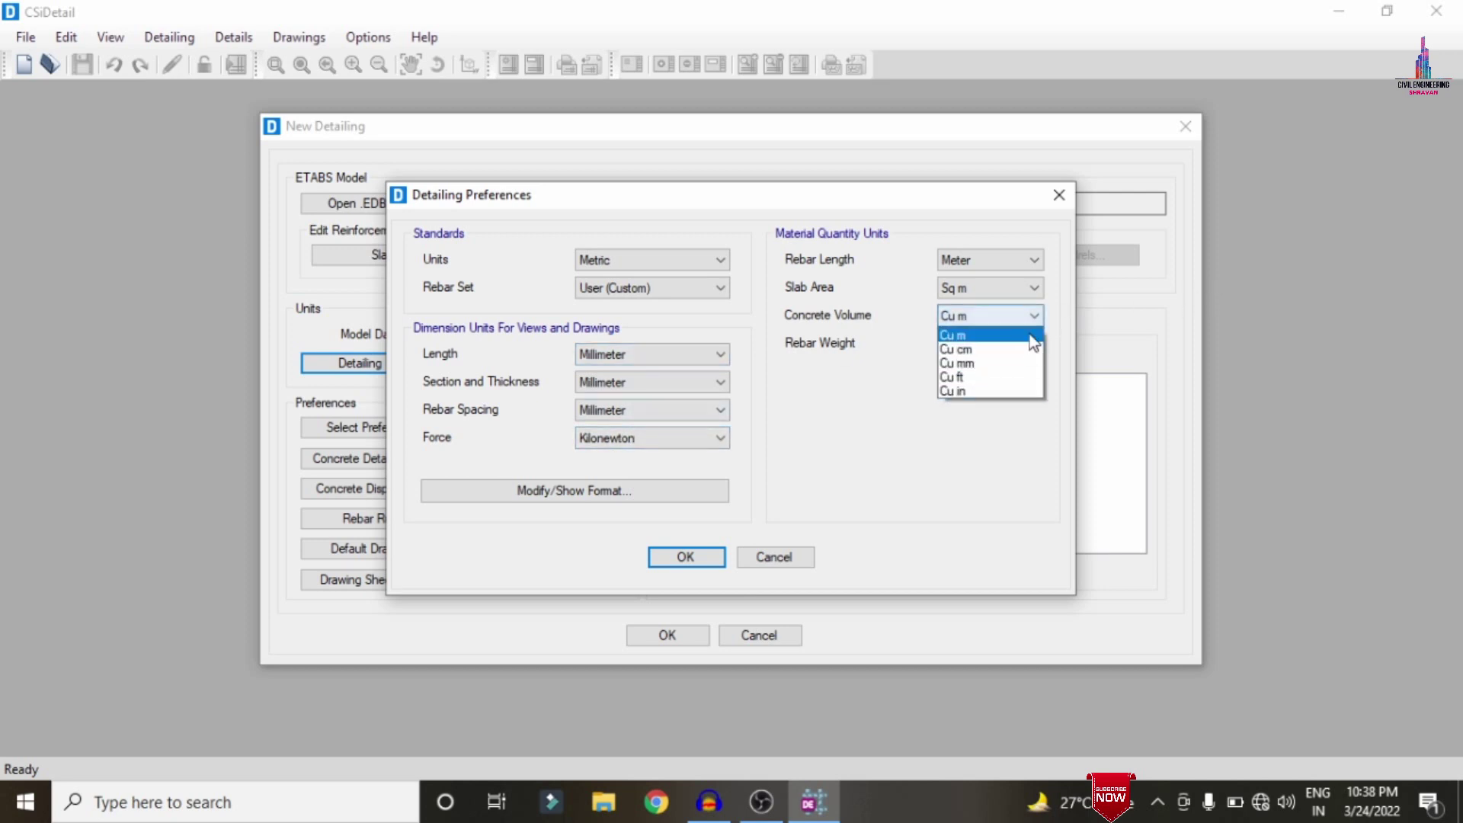
click(1018, 322)
click(1007, 343)
click(954, 389)
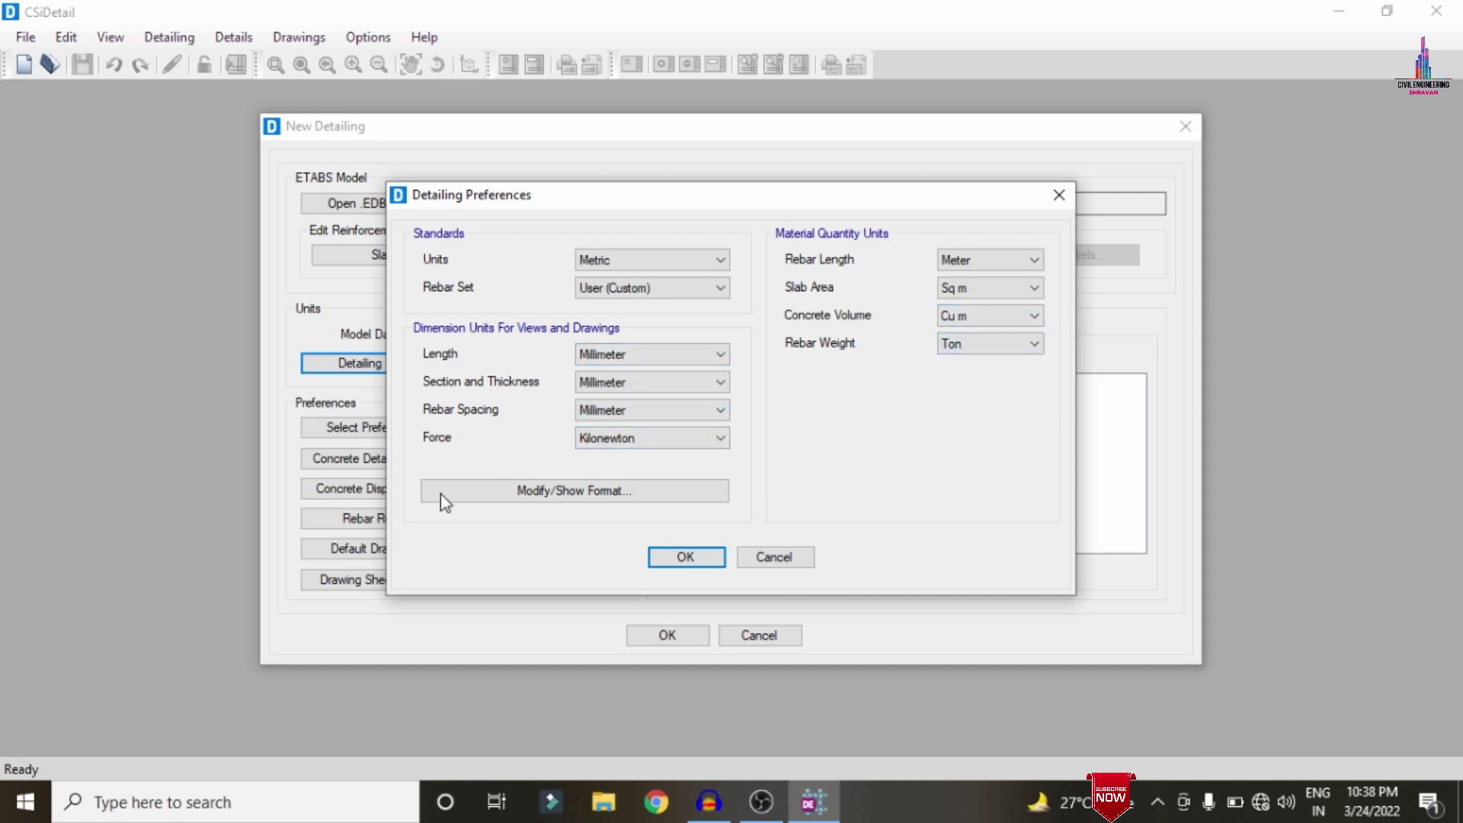
click(599, 289)
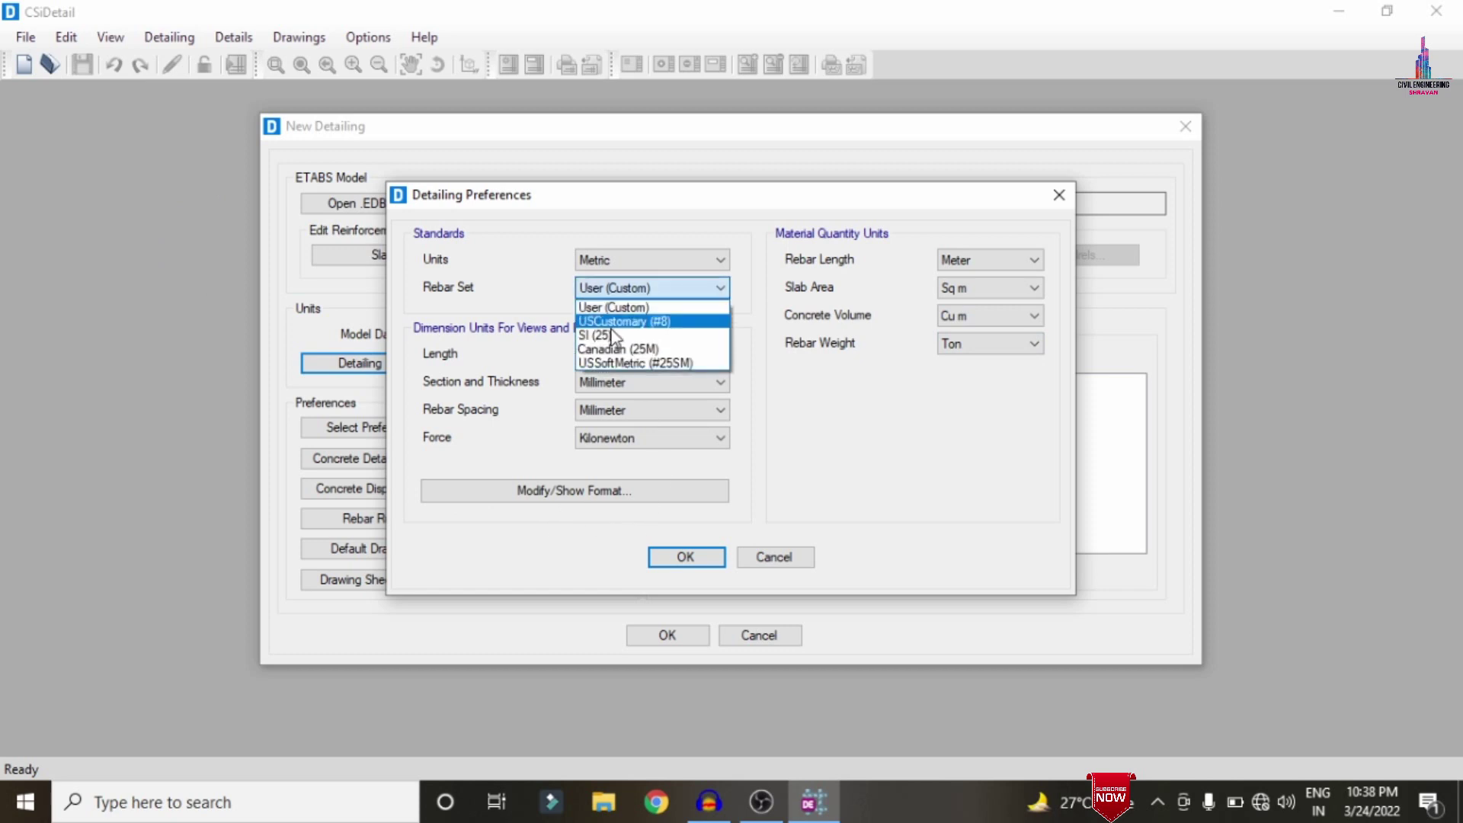
click(611, 330)
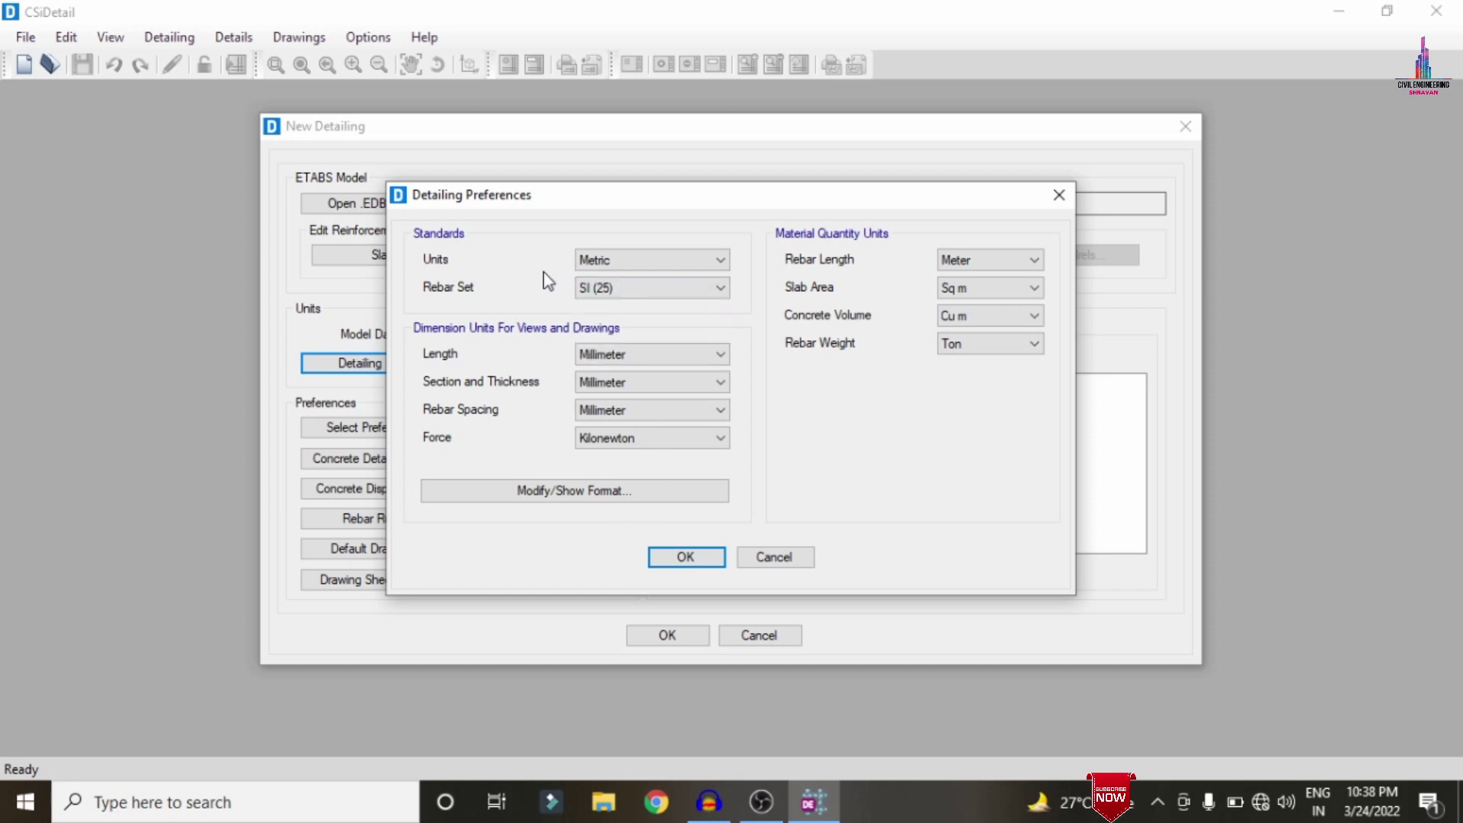
click(669, 557)
Apply the IS 456:2000 standard preferences to the new detailing project.
click(333, 425)
click(619, 406)
click(788, 413)
click(809, 443)
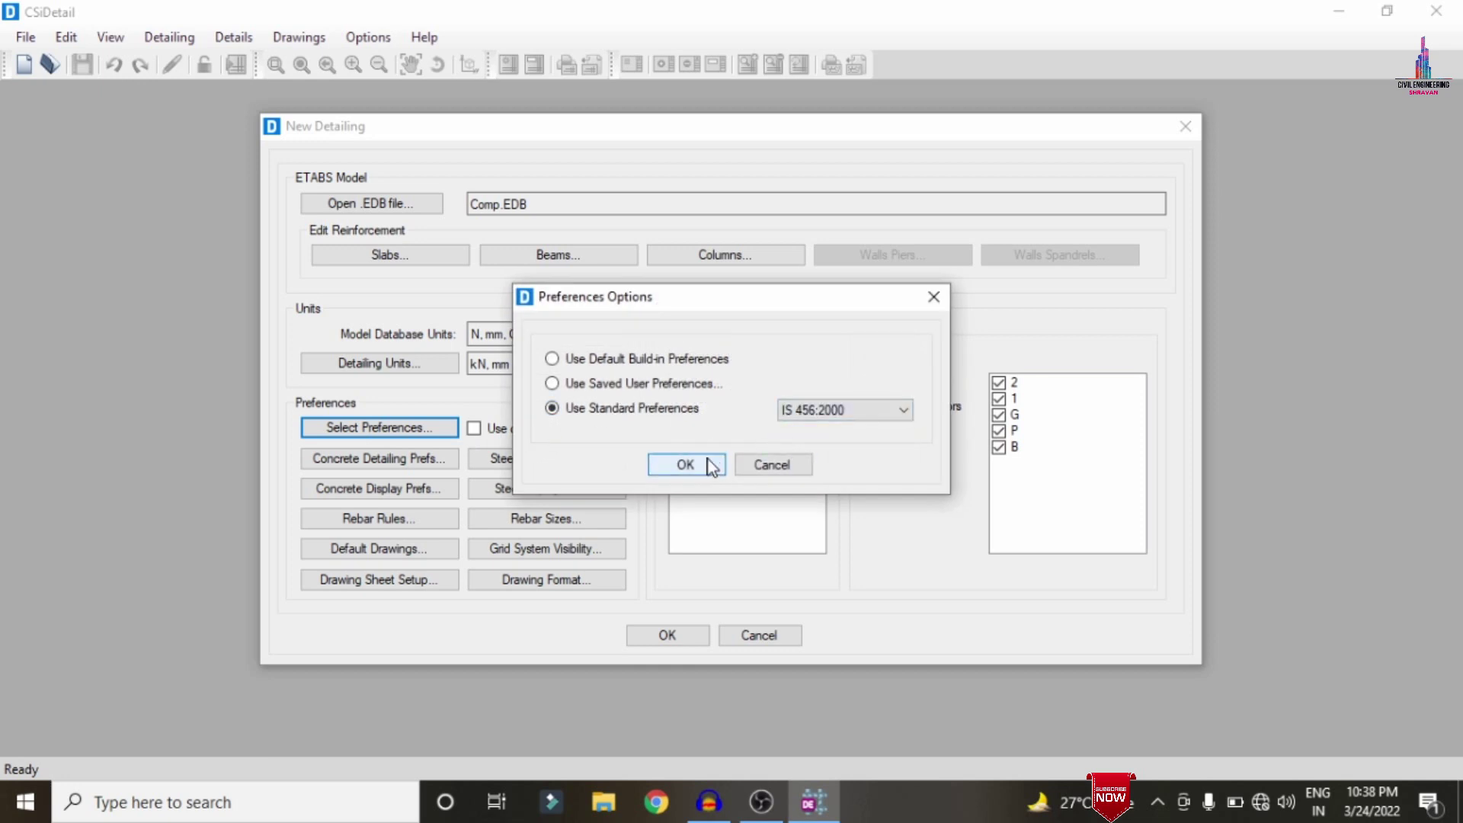
click(702, 465)
Set the concrete detailing label prefixes to C for columns and W for walls.
click(385, 459)
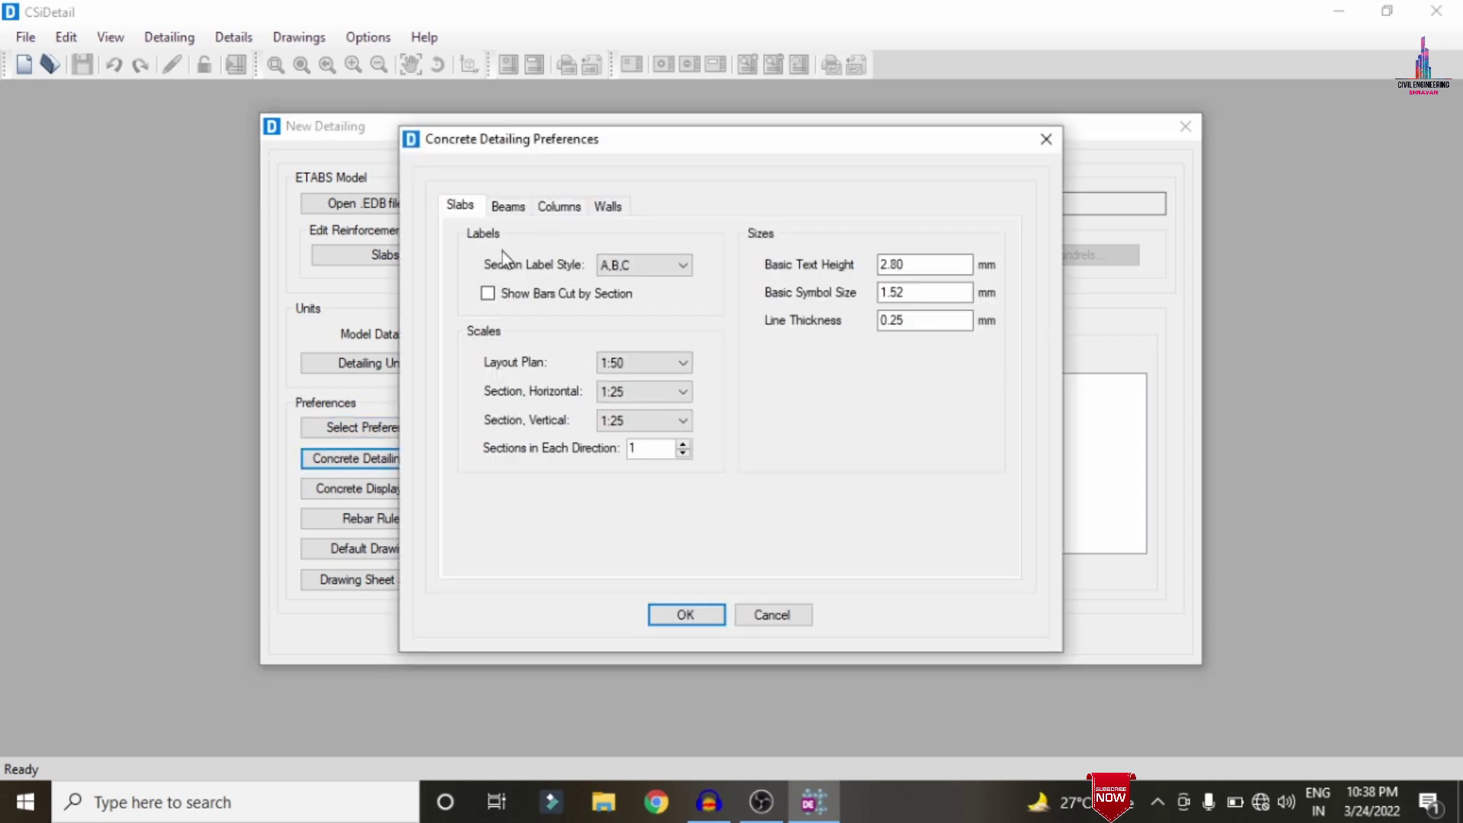
click(506, 208)
drag(606, 265, 576, 268)
click(579, 206)
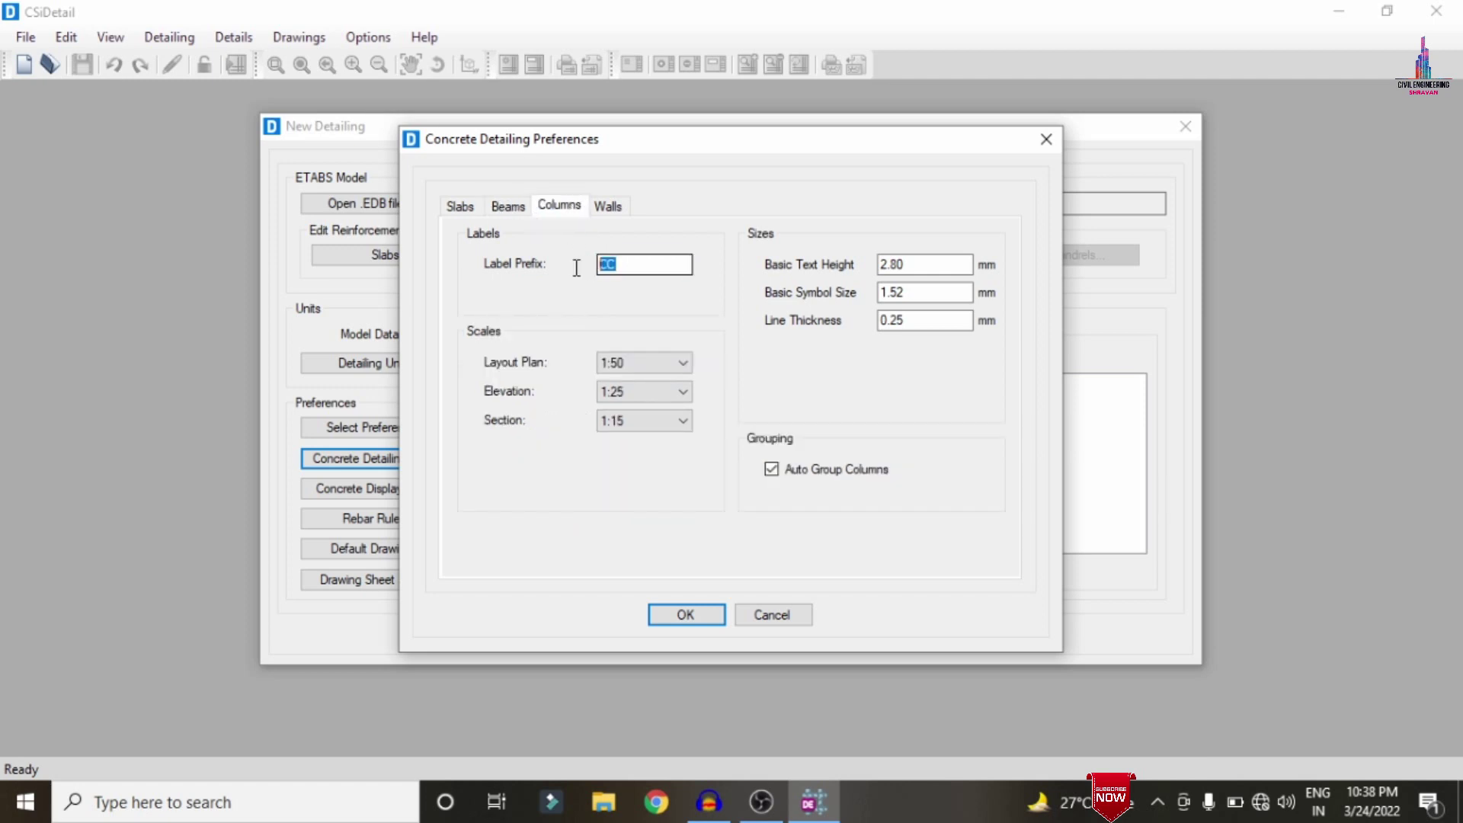
text(C)
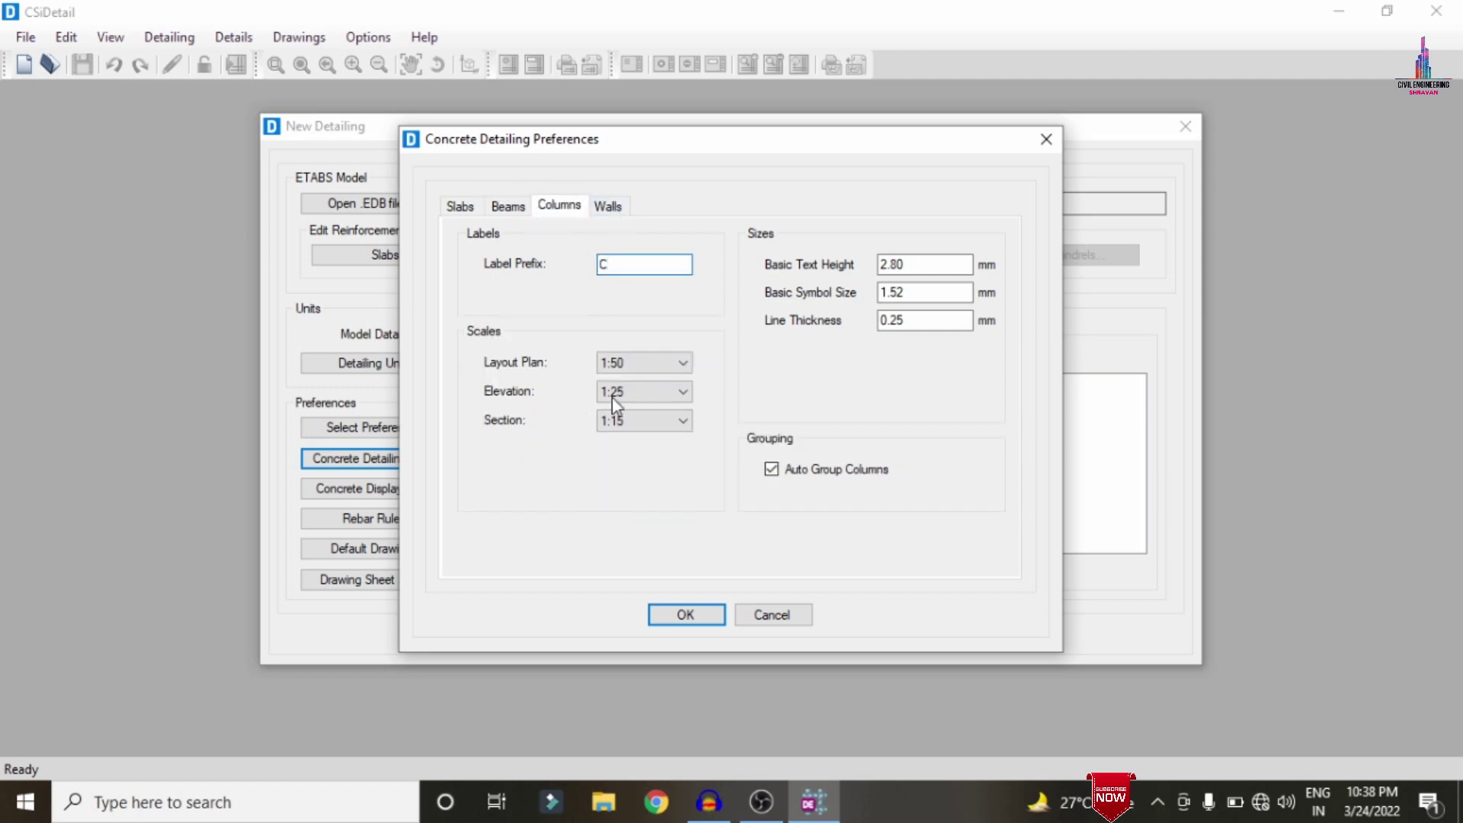
click(607, 206)
drag(638, 260, 441, 269)
text(W)
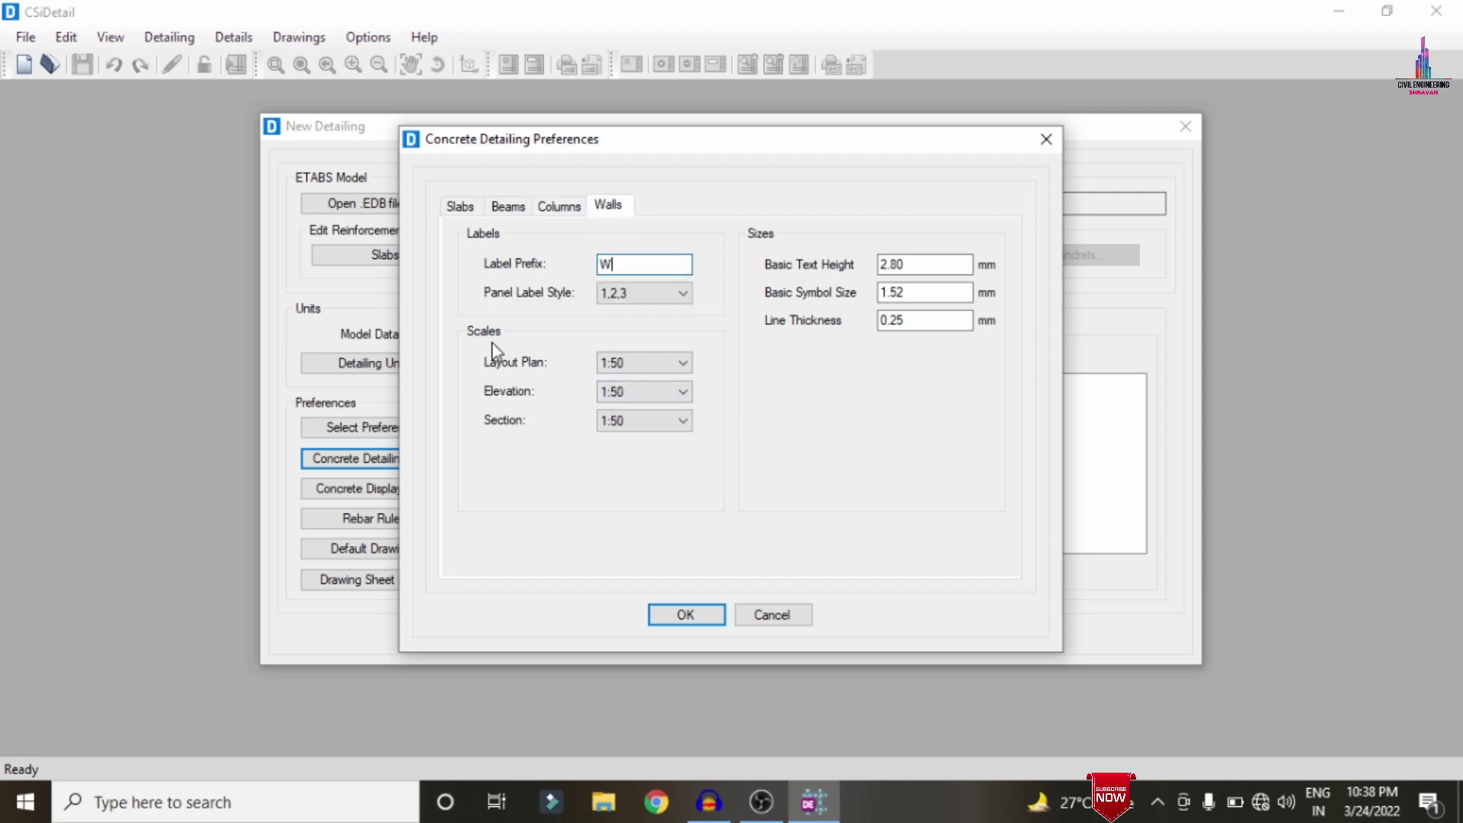
click(686, 614)
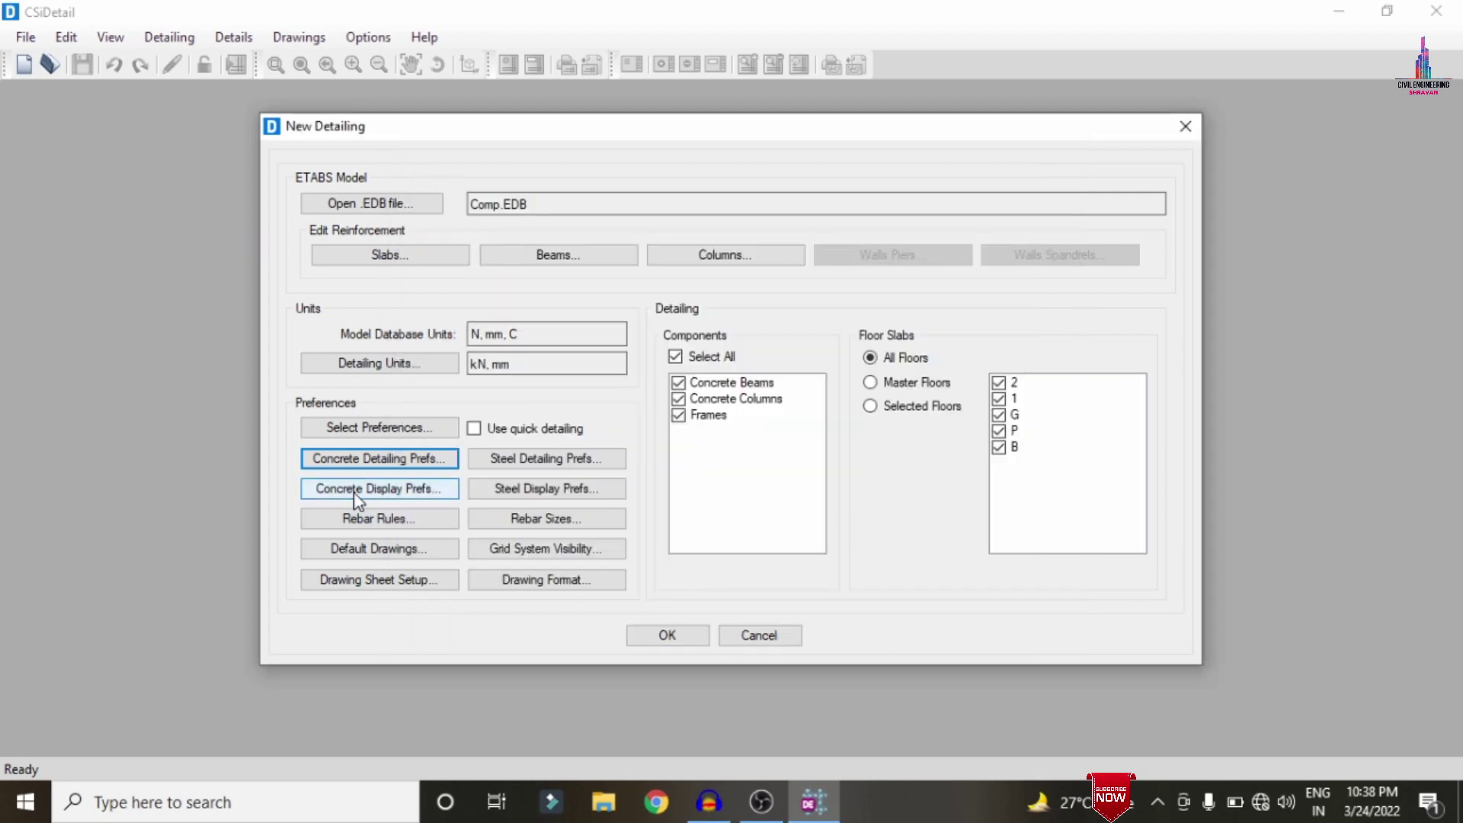
Accept the concrete display preferences and set the minimum spacing of slab bars to 120 mm in the rebar selection rules.
click(339, 491)
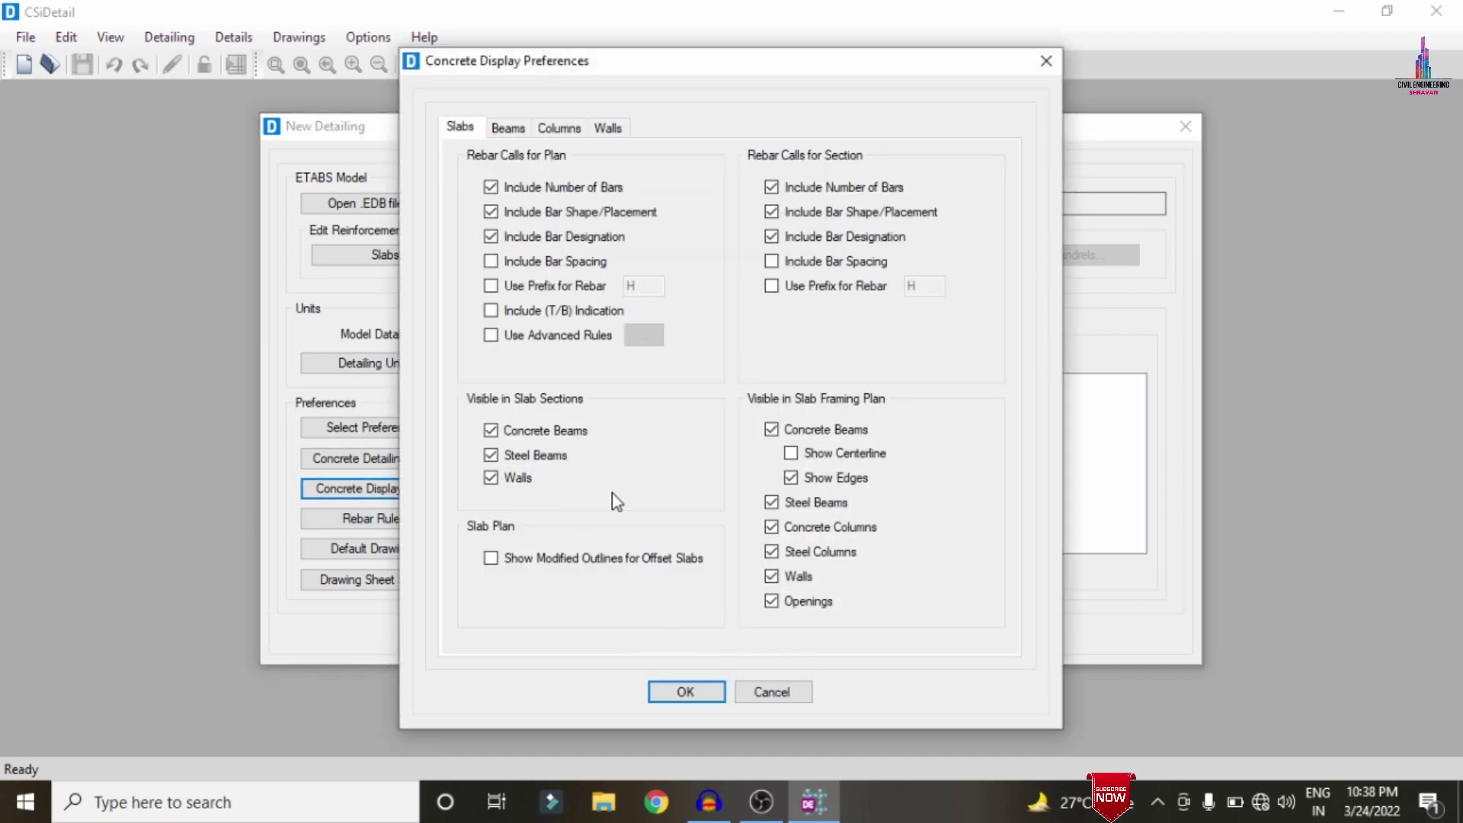
click(687, 691)
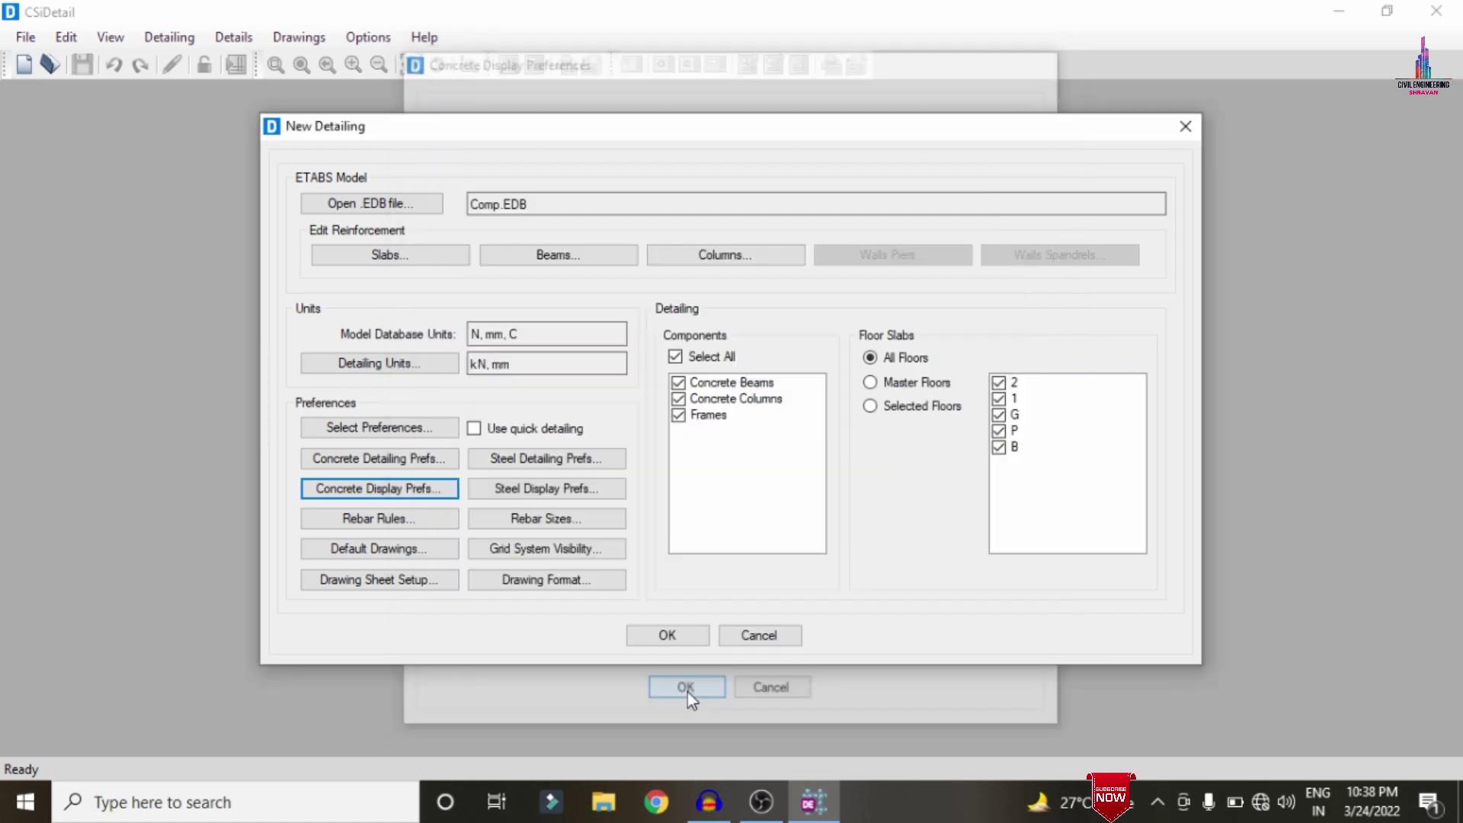
click(394, 515)
double_click(544, 270)
text(120)
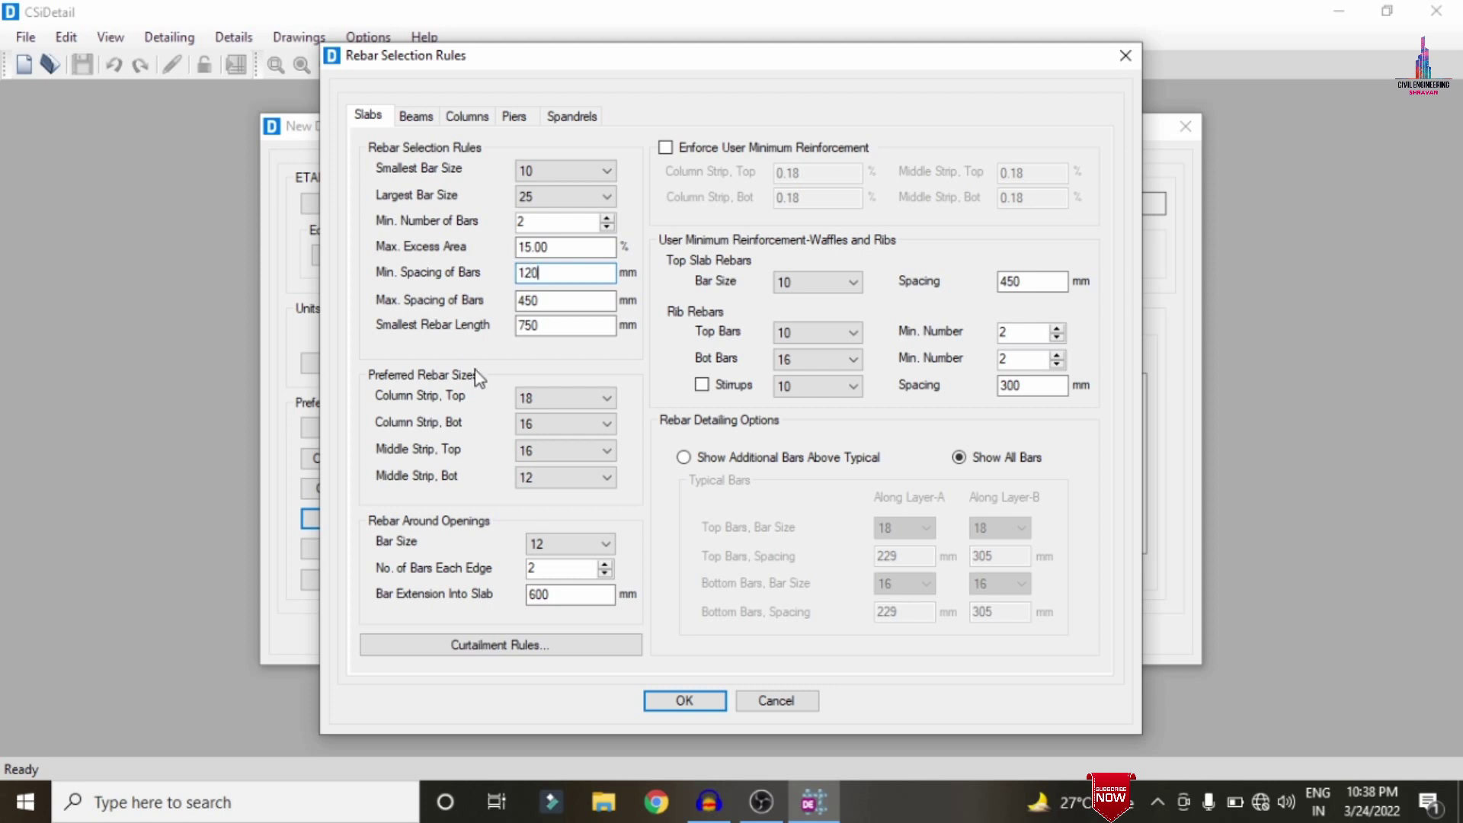
Set the minimum stirrup spacing for beams to 120 mm in zones A, B and C.
click(413, 115)
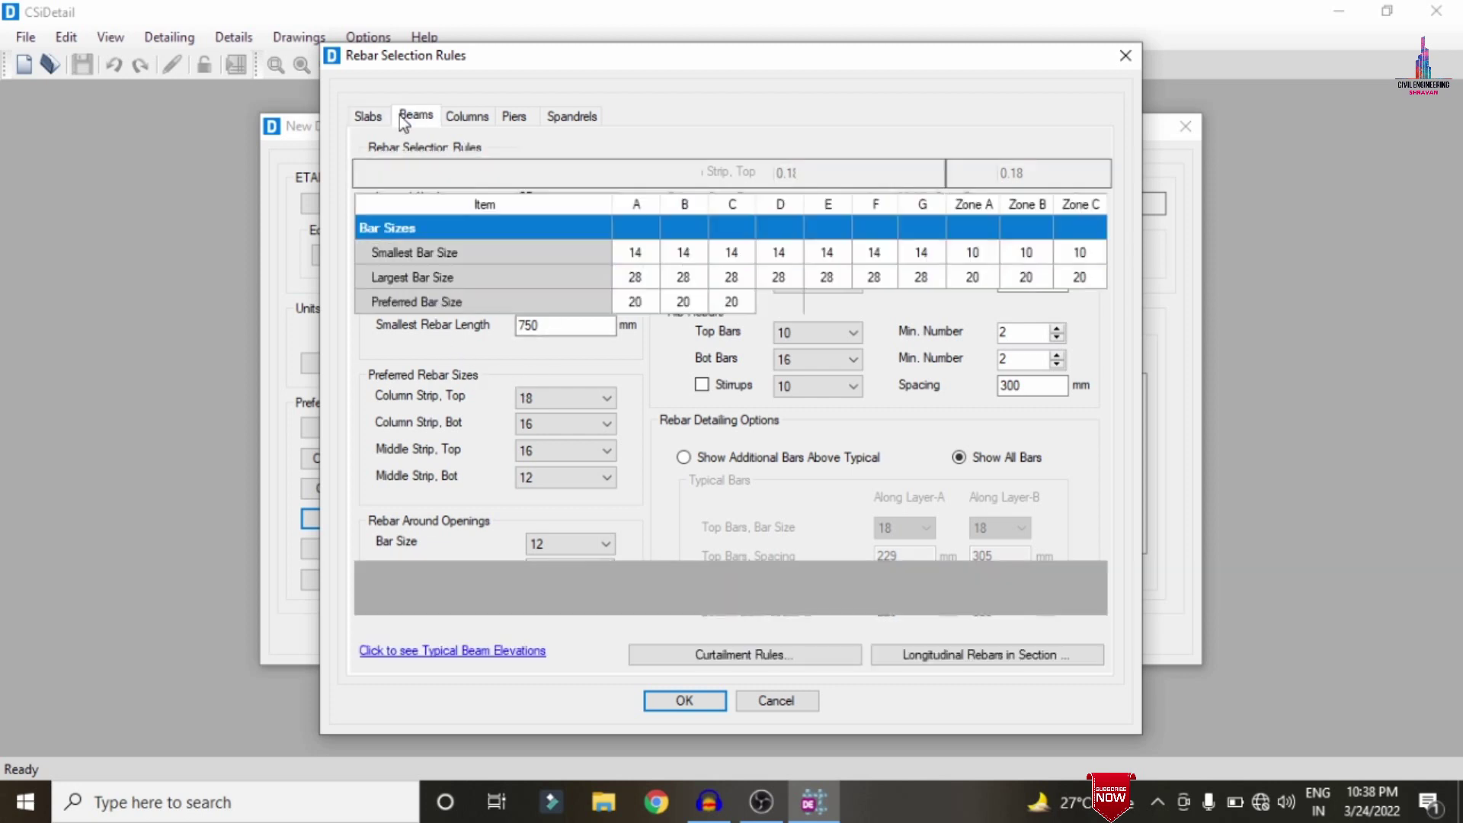
click(989, 407)
click(987, 397)
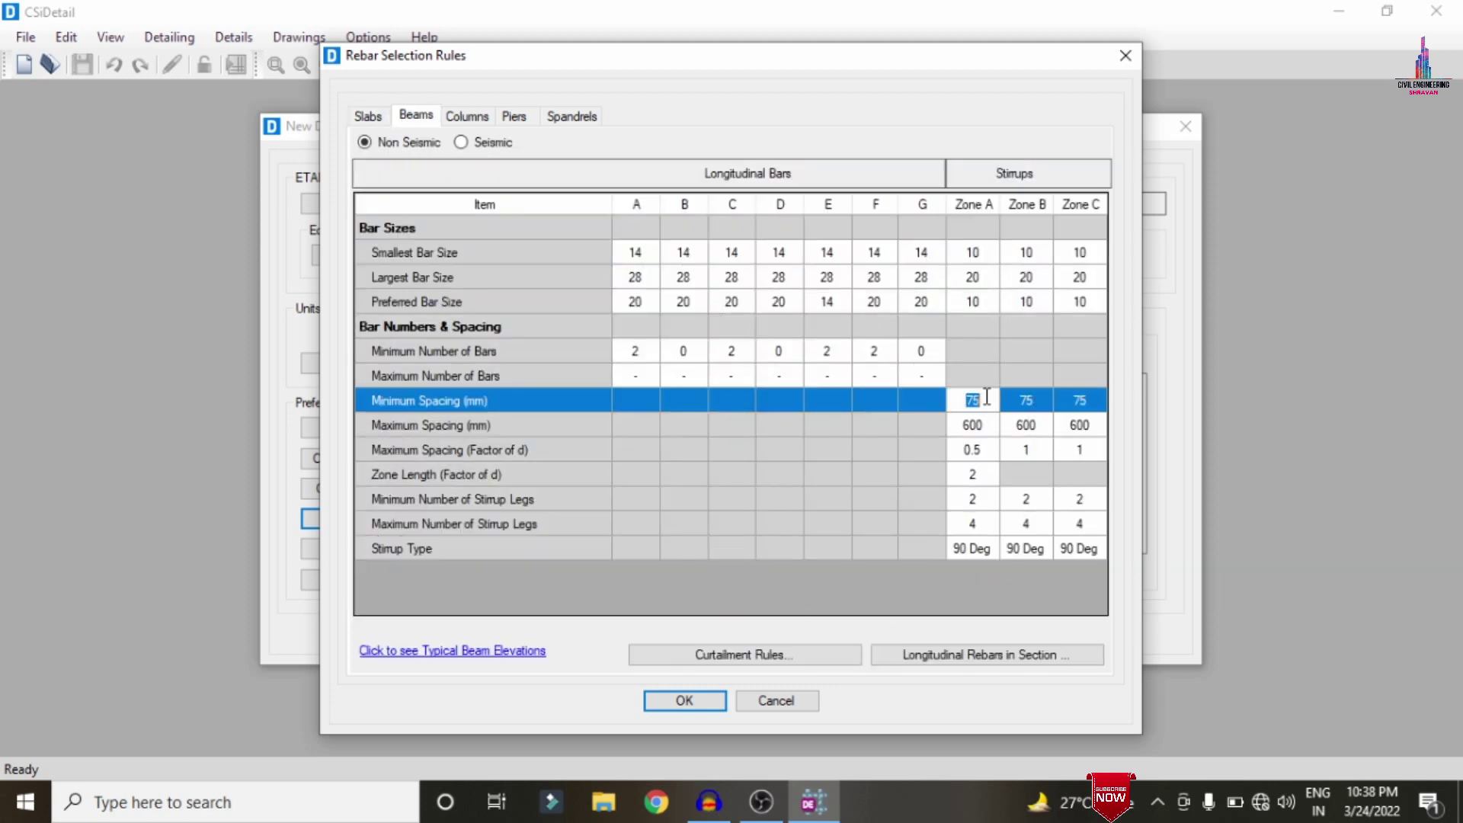
text(120)
click(1030, 398)
click(1032, 394)
text(120)
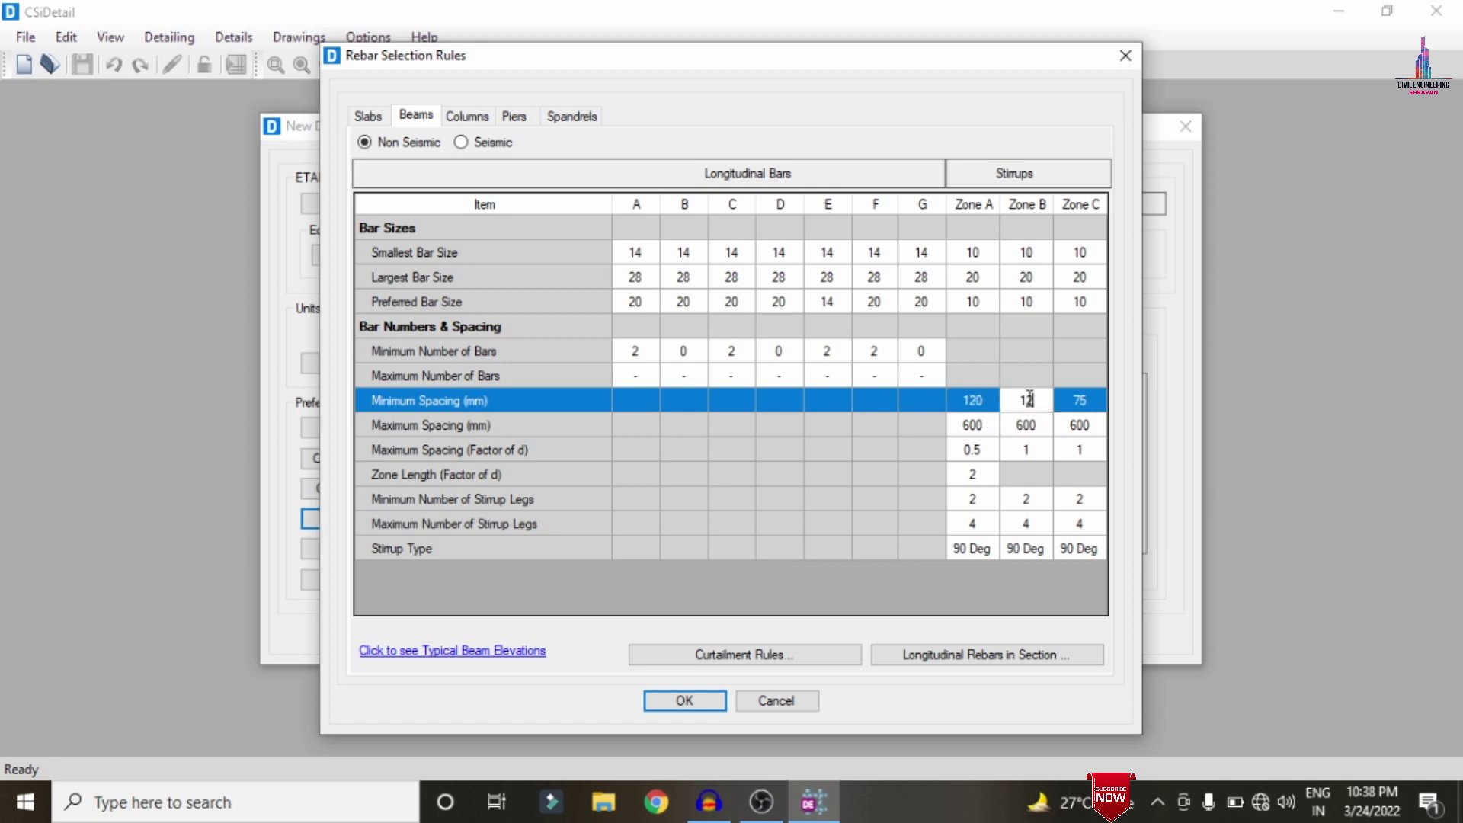
click(1083, 405)
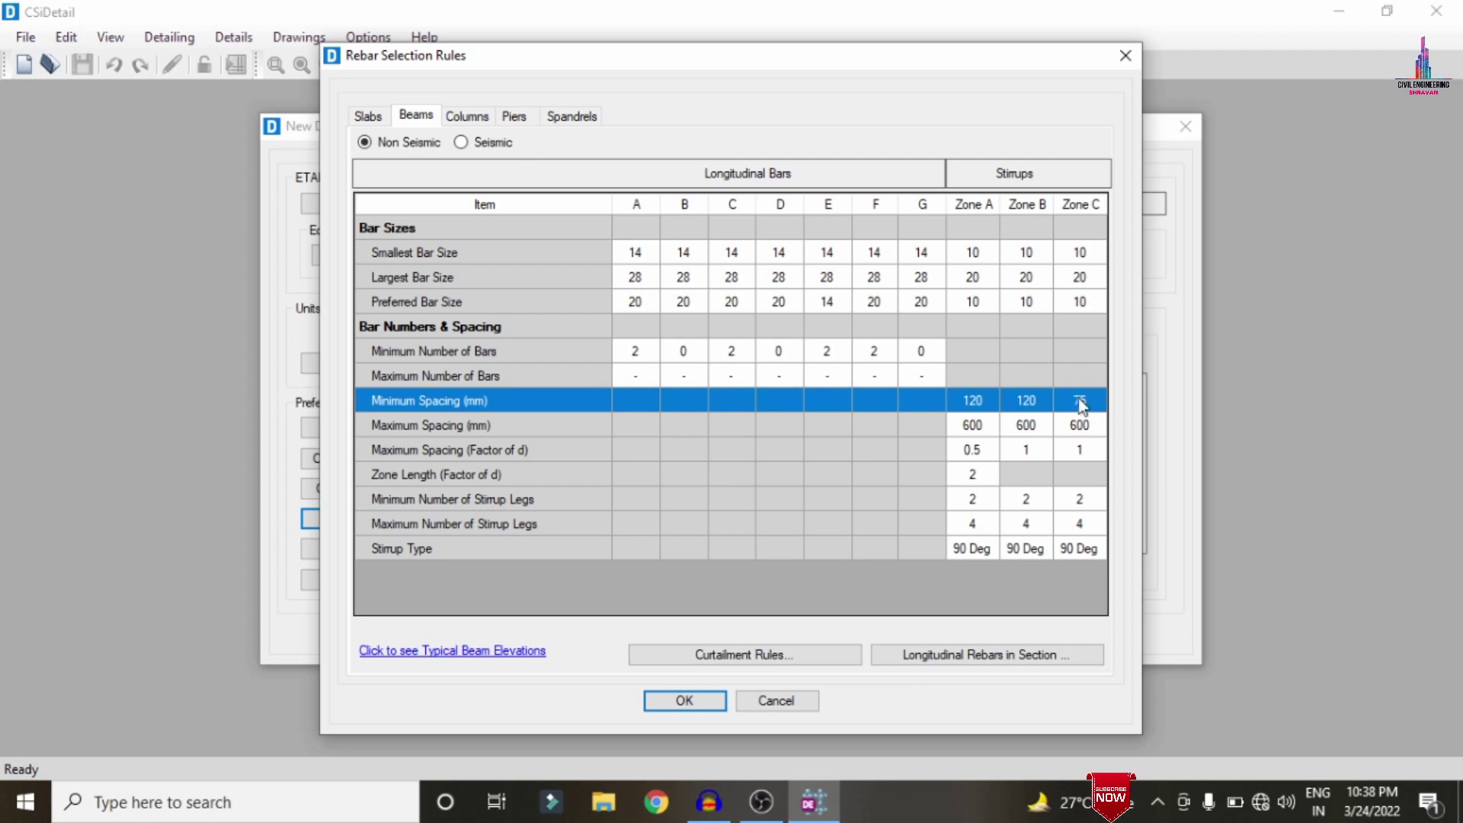
click(1082, 405)
text(120)
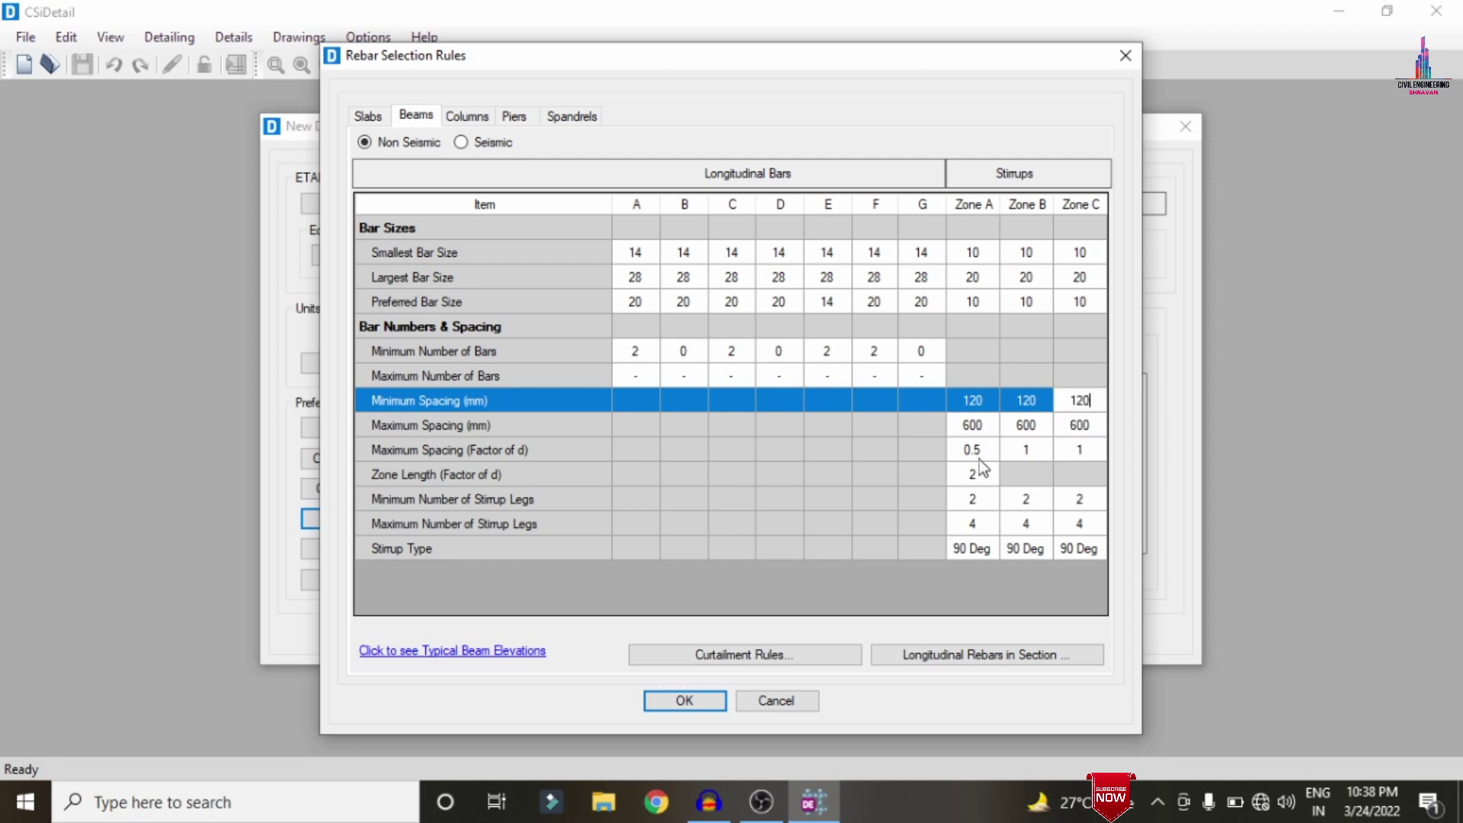
Set the maximum stirrup spacing for beams to 450 mm in zones A, B and C.
click(976, 424)
text(450)
key(Tab)
text(450)
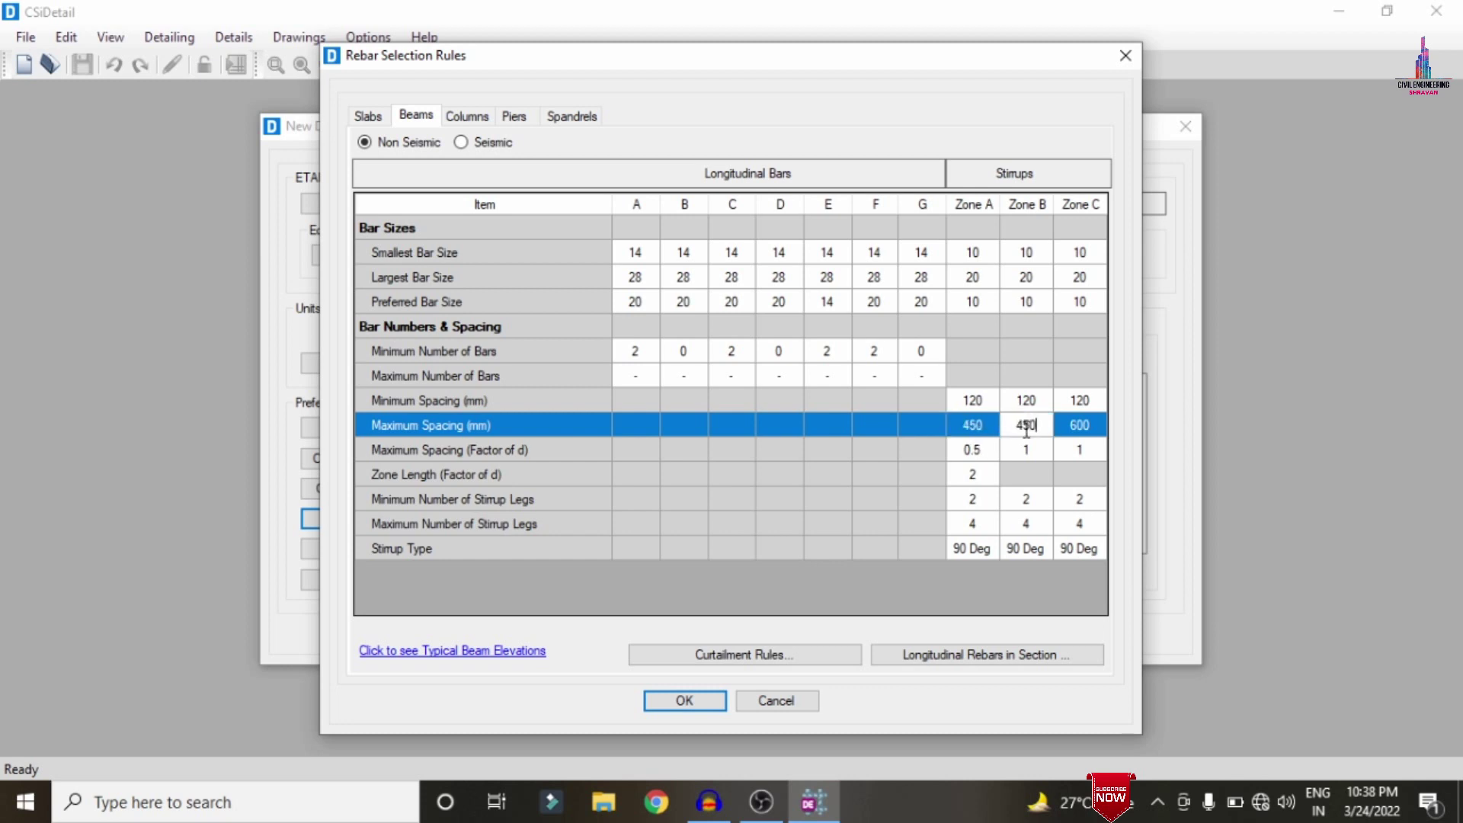
key(Tab)
text(45)
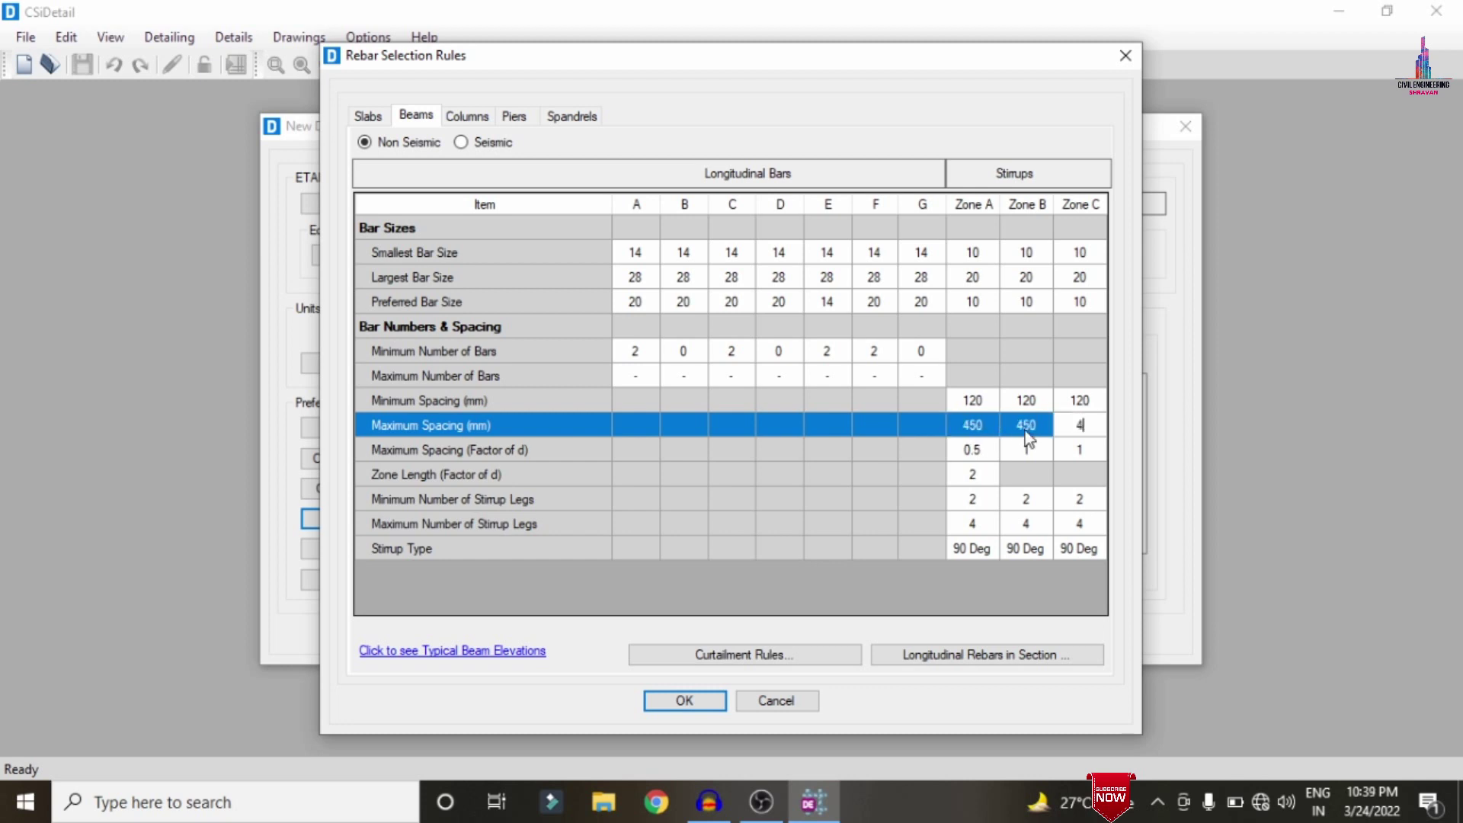
Set the columns' tie spacing to 120 mm minimum and 450 mm maximum, accept the rebar selection rules and generate the detailing.
click(457, 116)
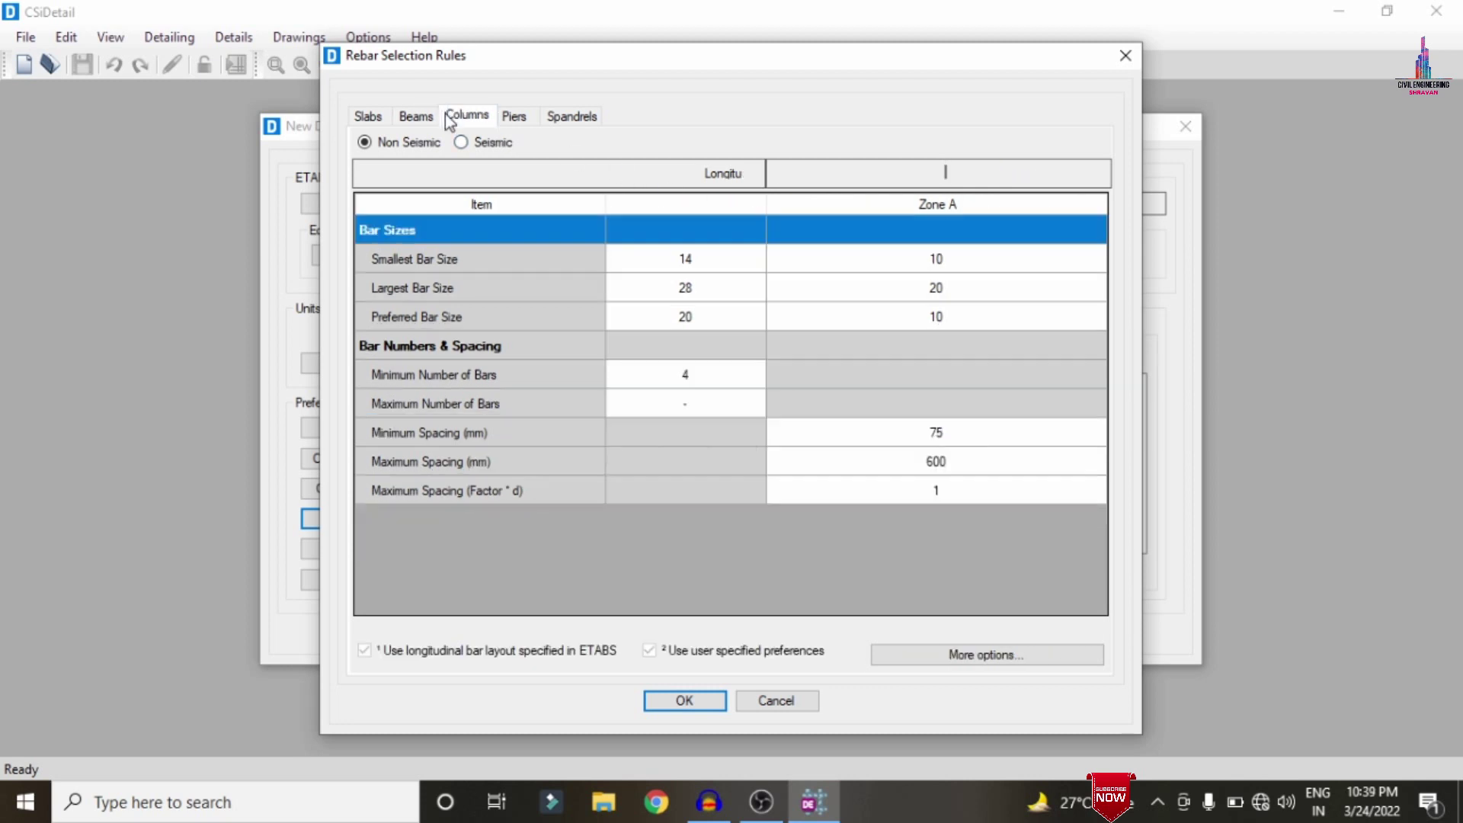
click(998, 440)
click(998, 439)
text(120)
click(986, 461)
click(949, 459)
text(450)
click(682, 702)
click(667, 637)
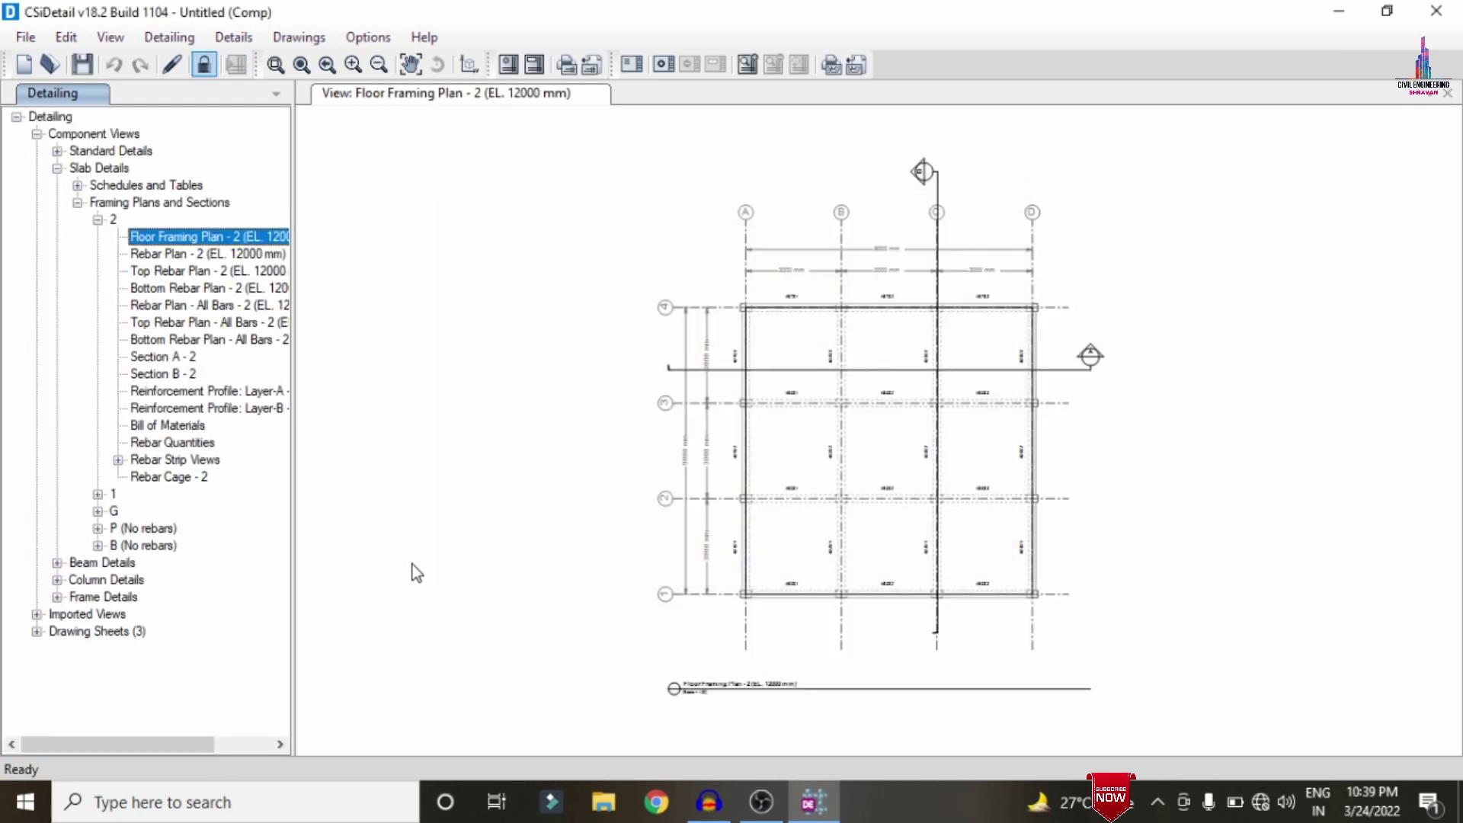
Review the floor framing plan and the rebar, top rebar, bottom rebar and all-bars plans of the storey 2 slab.
click(150, 240)
click(173, 253)
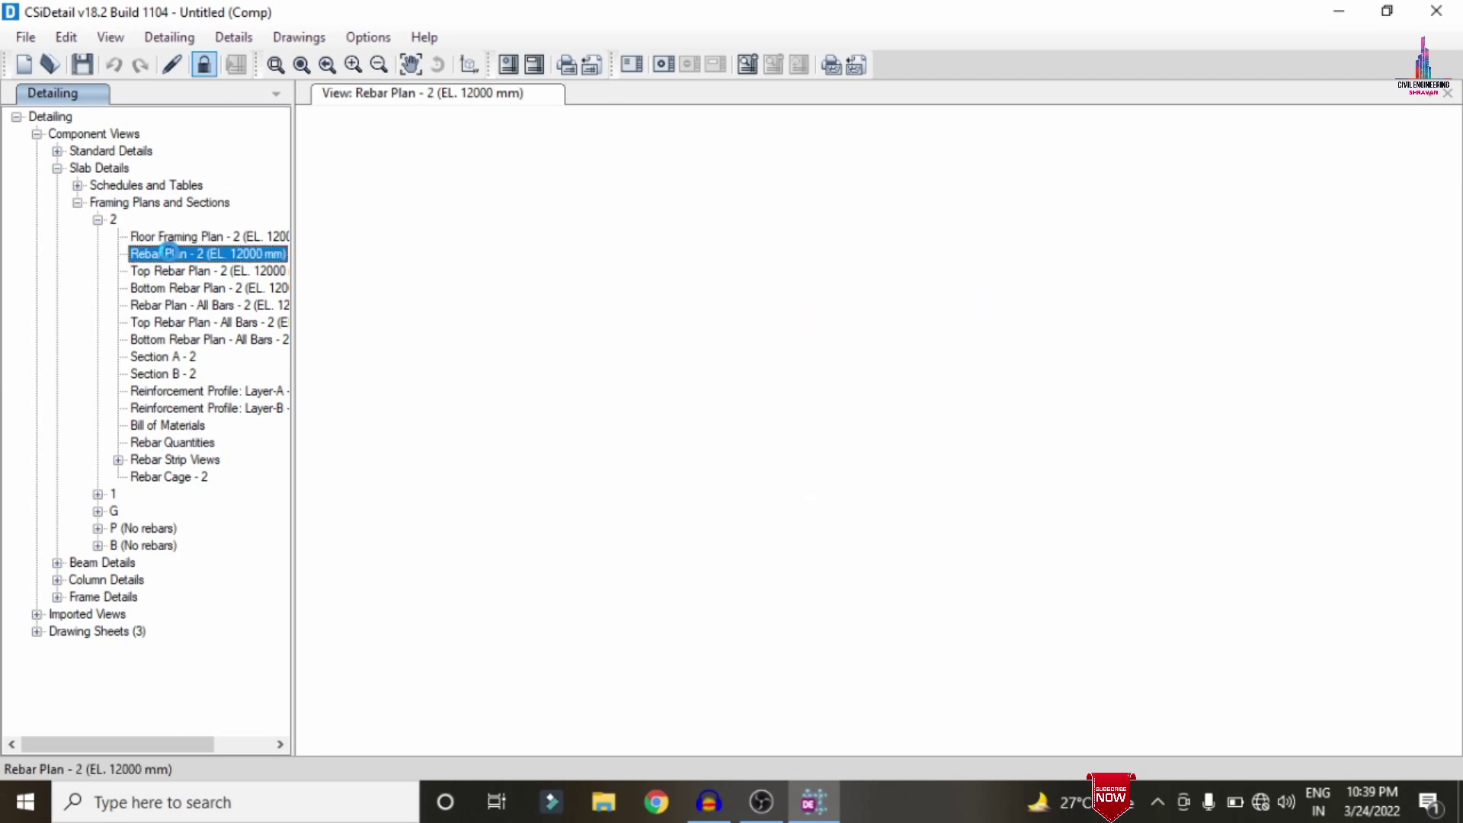
click(186, 271)
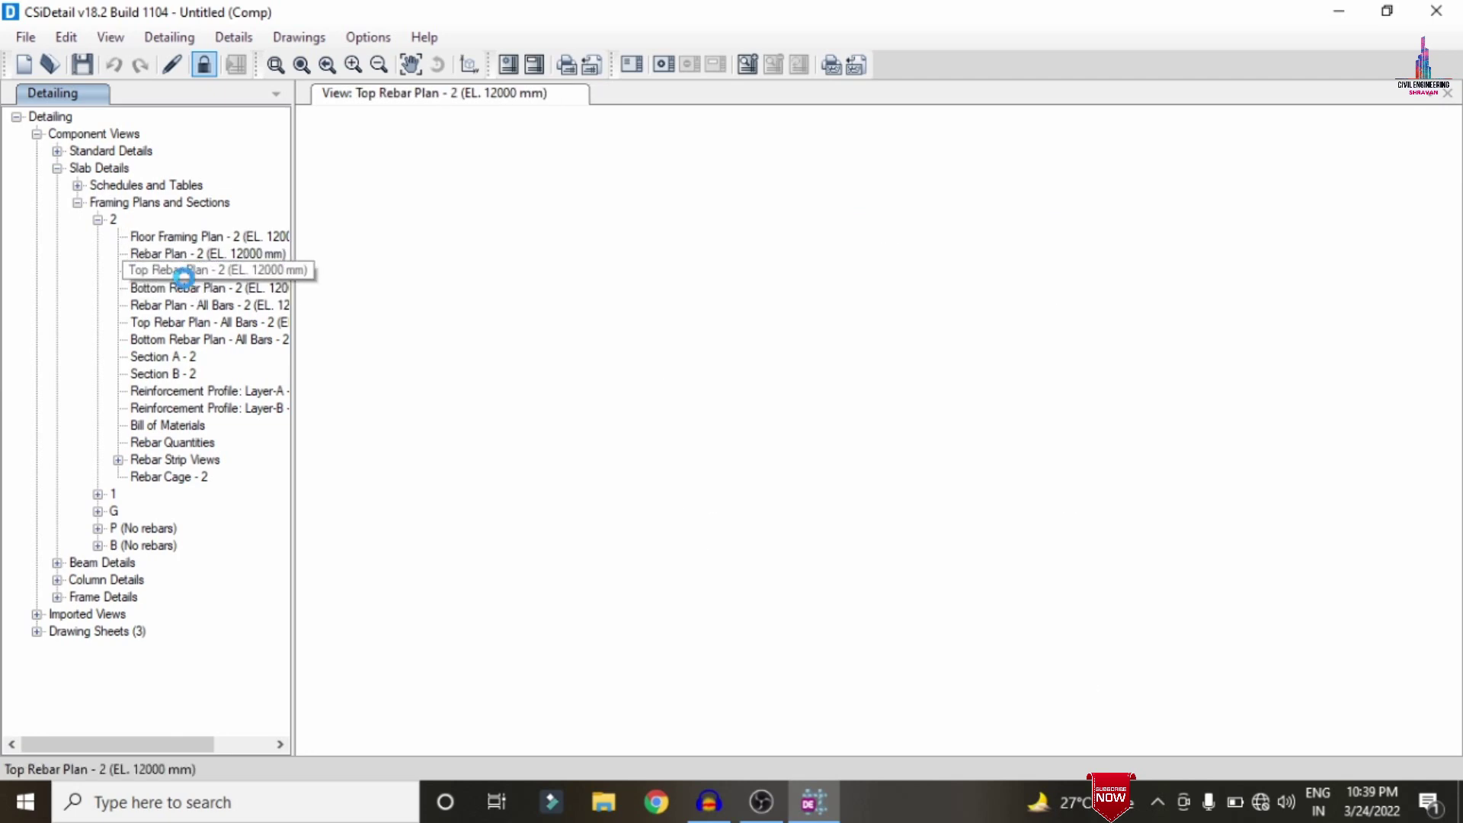
click(190, 288)
click(197, 305)
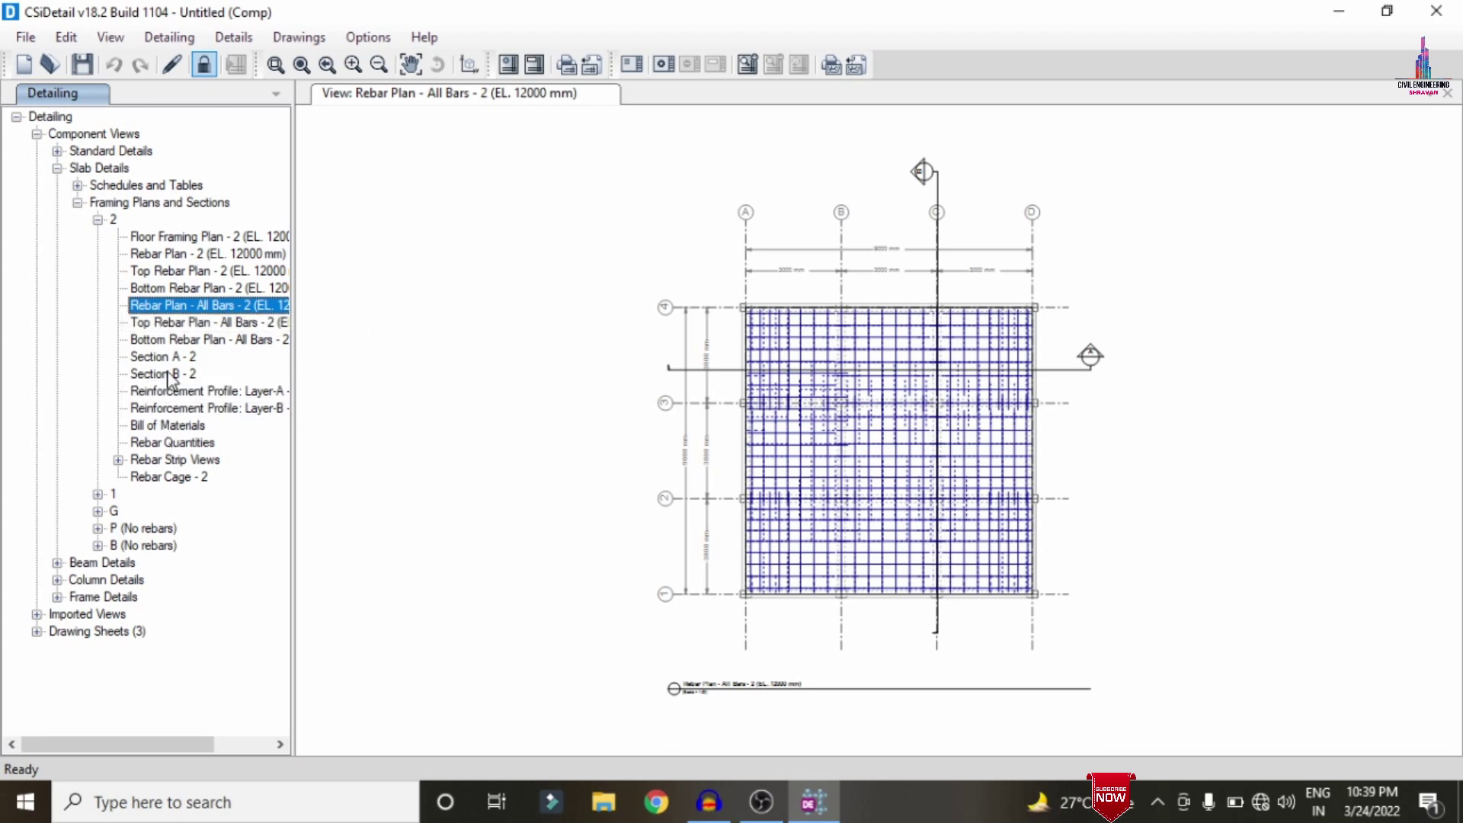
Display the 3D rebar cage of the storey 2 slab and examine its bars up close.
click(190, 478)
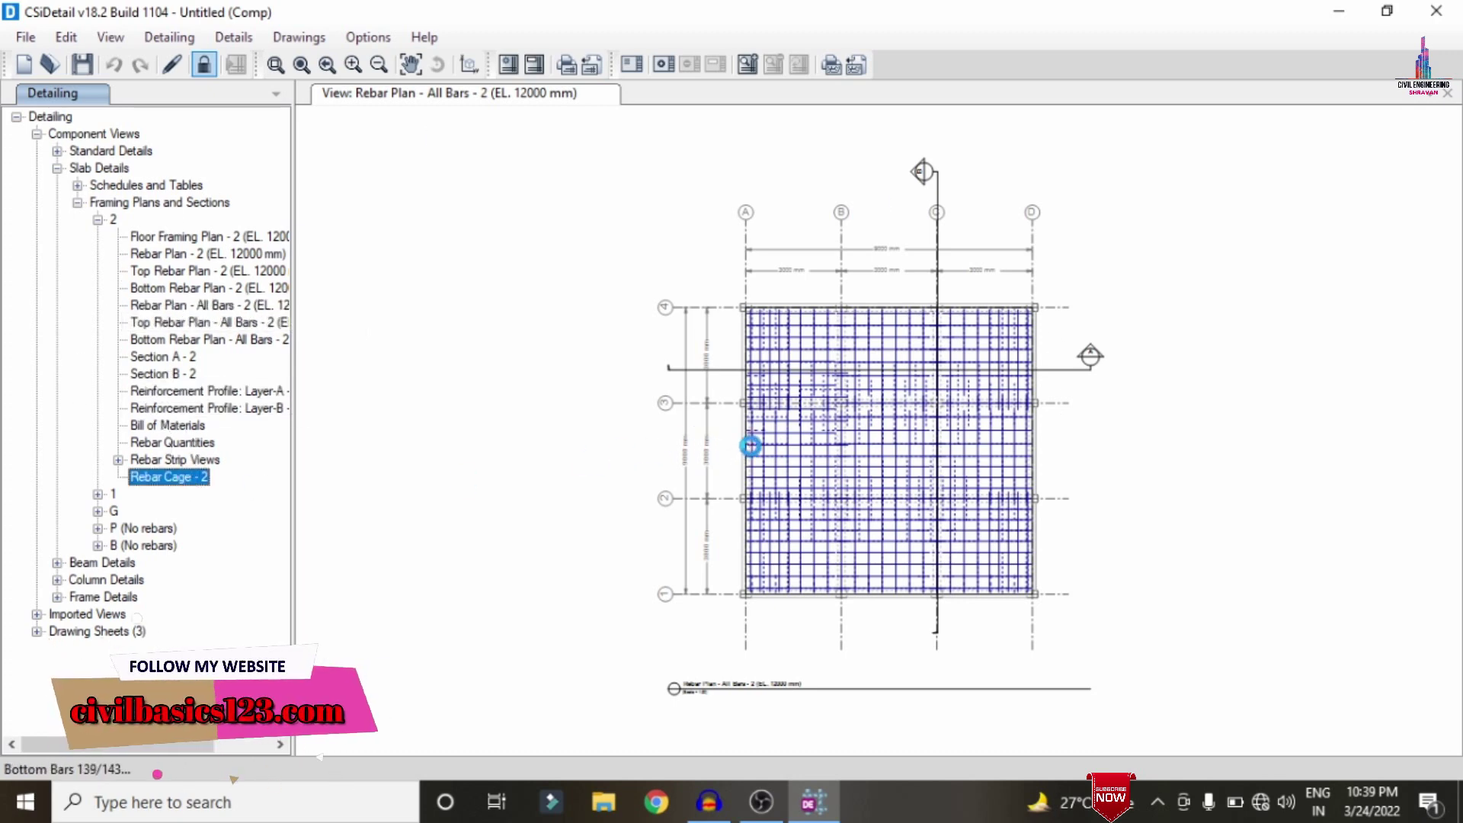
scroll(978, 526, up, 10)
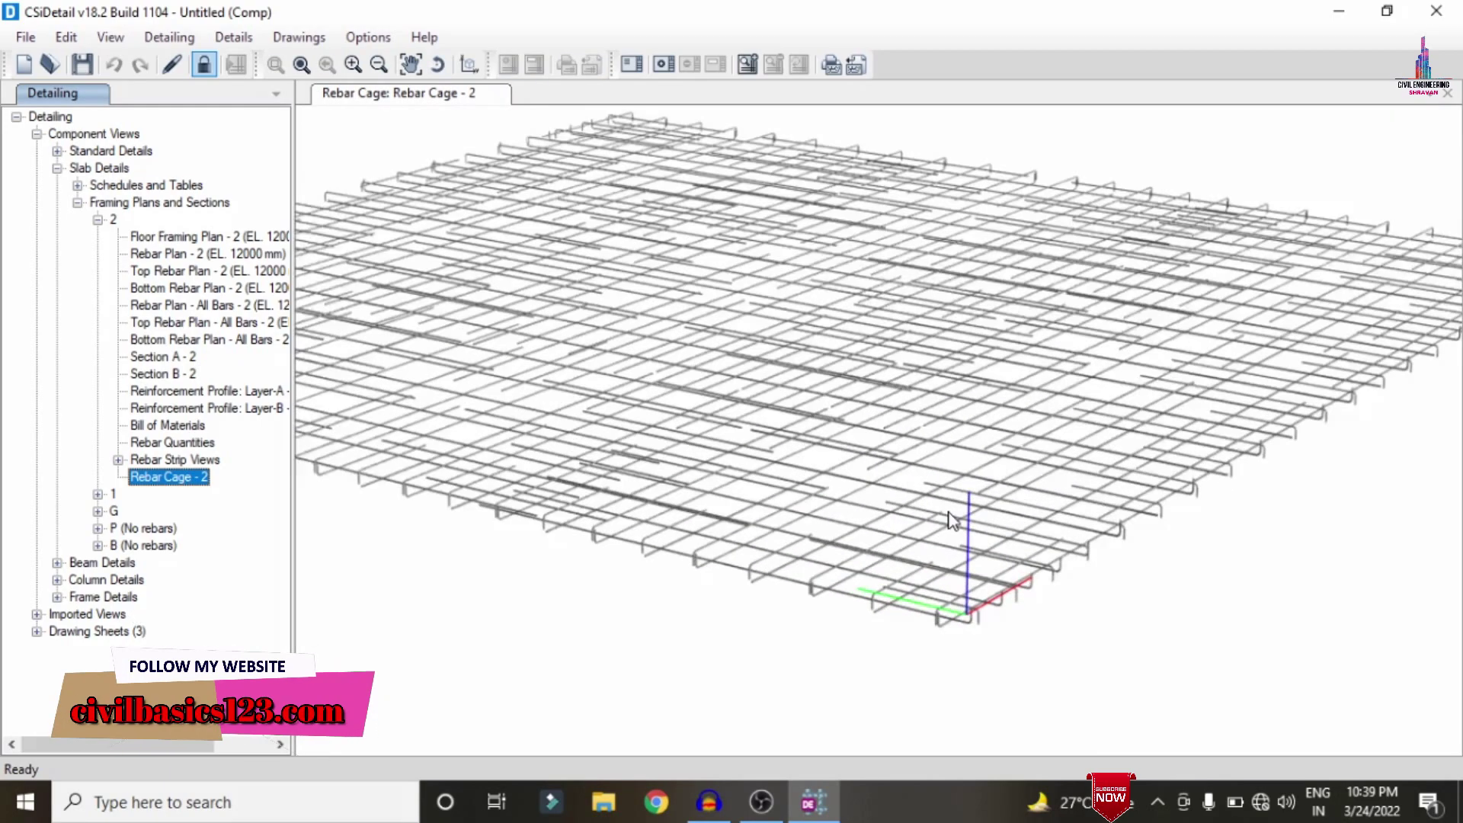
scroll(907, 479, up, 3)
scroll(770, 336, up, 2)
scroll(855, 118, up, 2)
scroll(843, 379, up, 2)
scroll(746, 147, up, 1)
scroll(838, 280, up, 2)
scroll(845, 297, down, 3)
scroll(630, 300, down, 3)
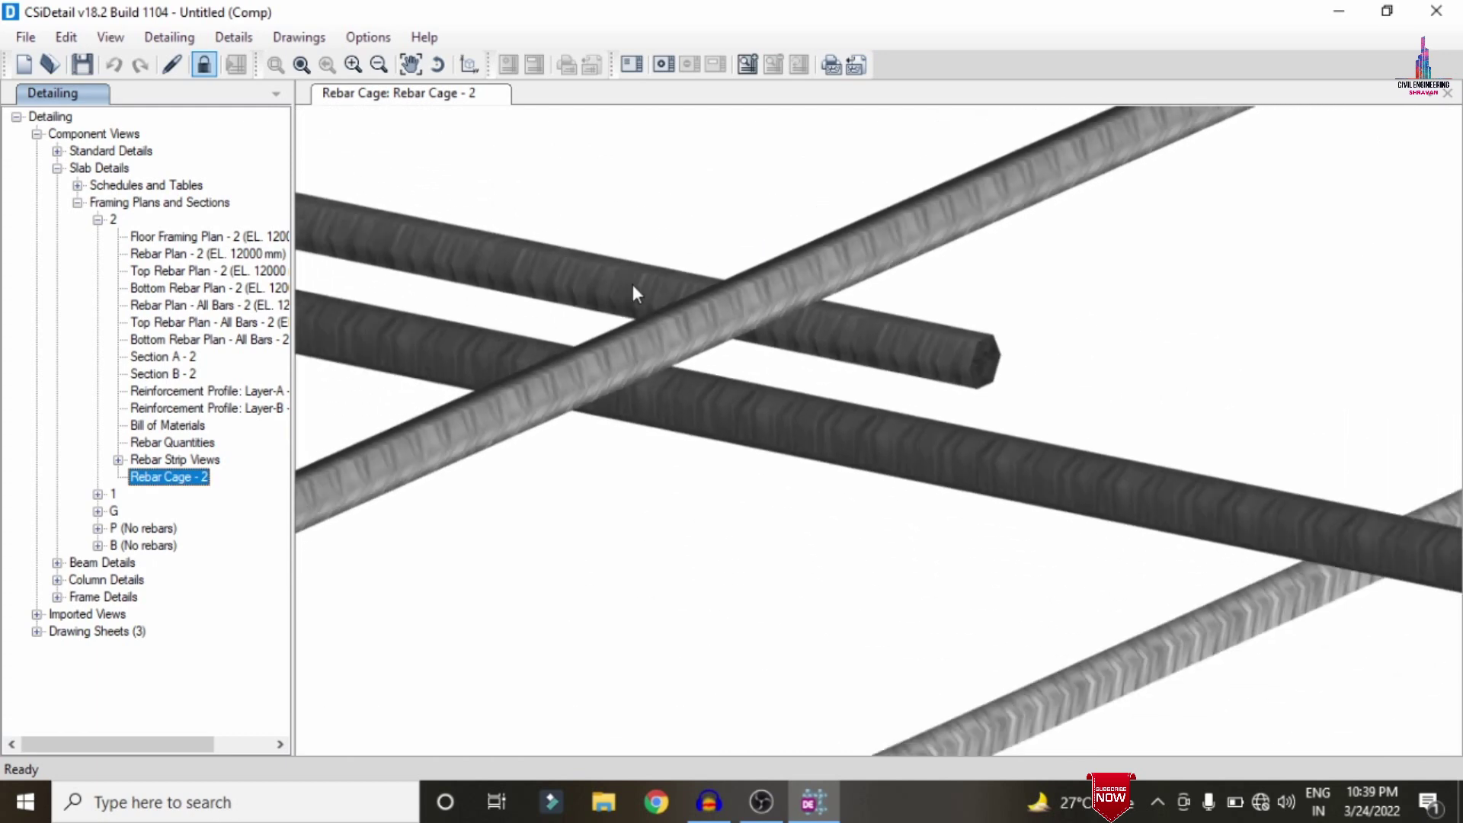
Find concrete beam 4B1 on storey 2 and examine the reinforcement in its Section A.
click(56, 563)
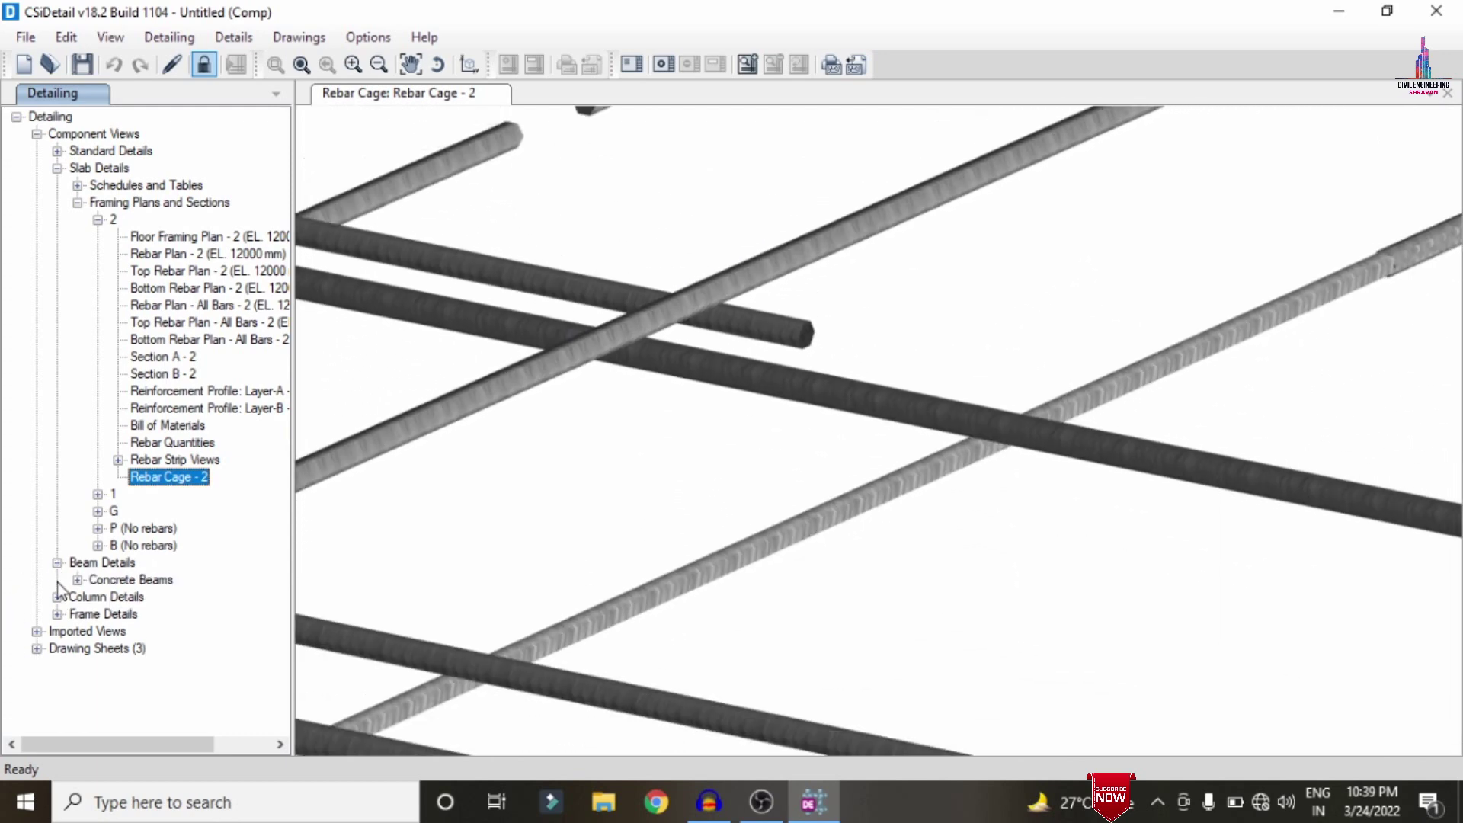
click(77, 580)
click(97, 631)
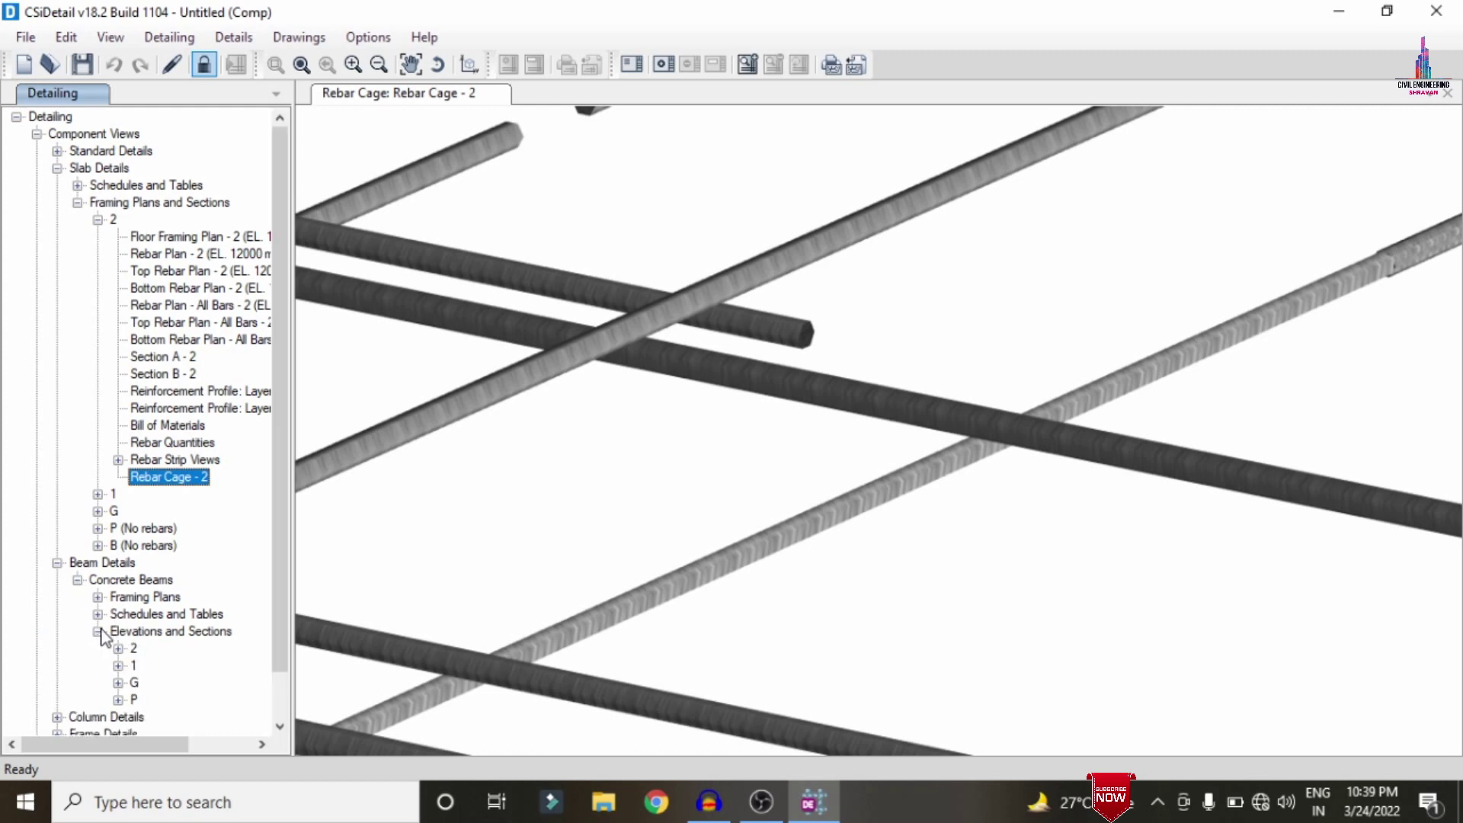
click(118, 648)
click(138, 614)
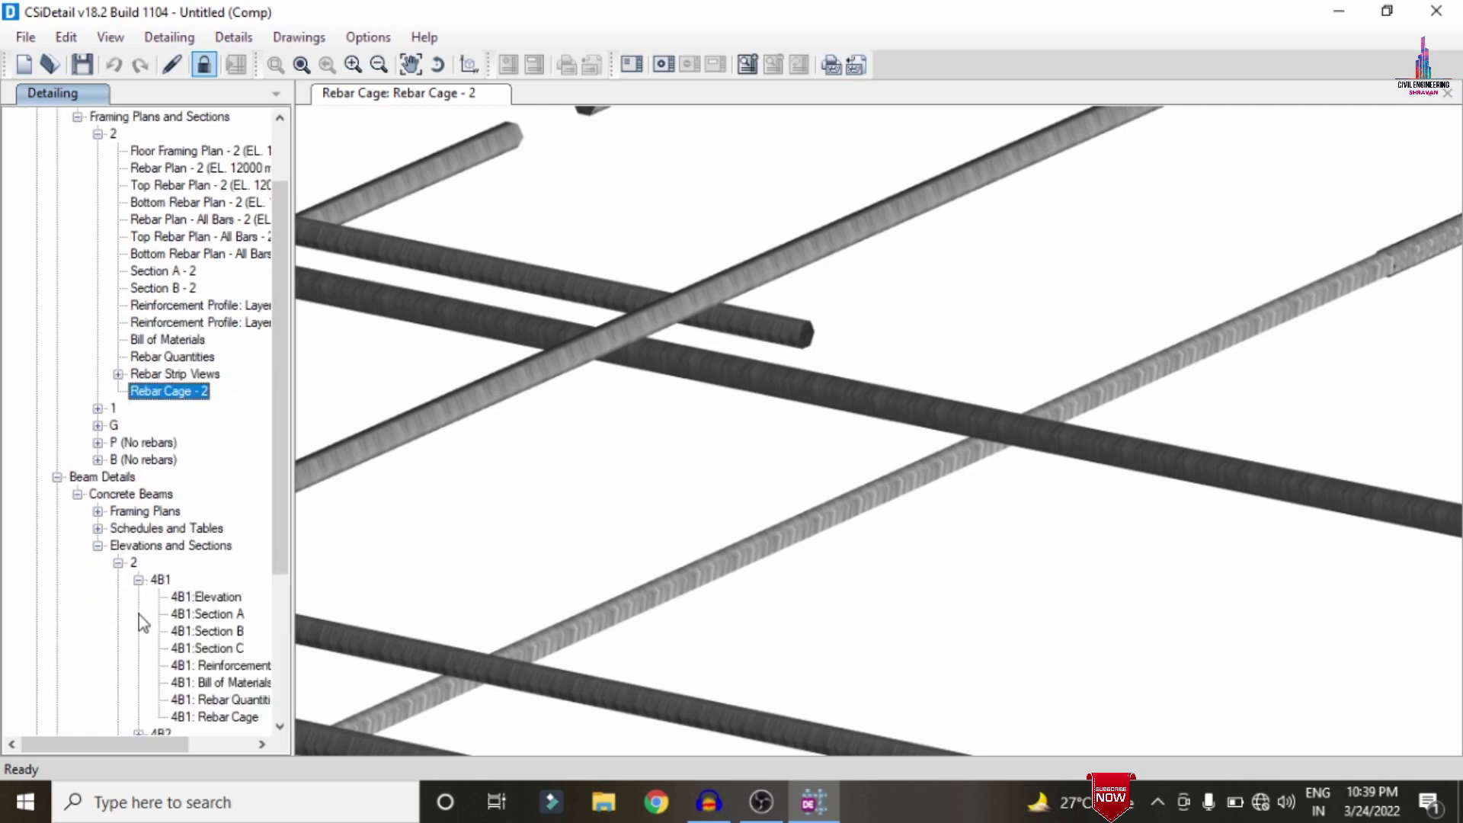
scroll(168, 596, down, 4)
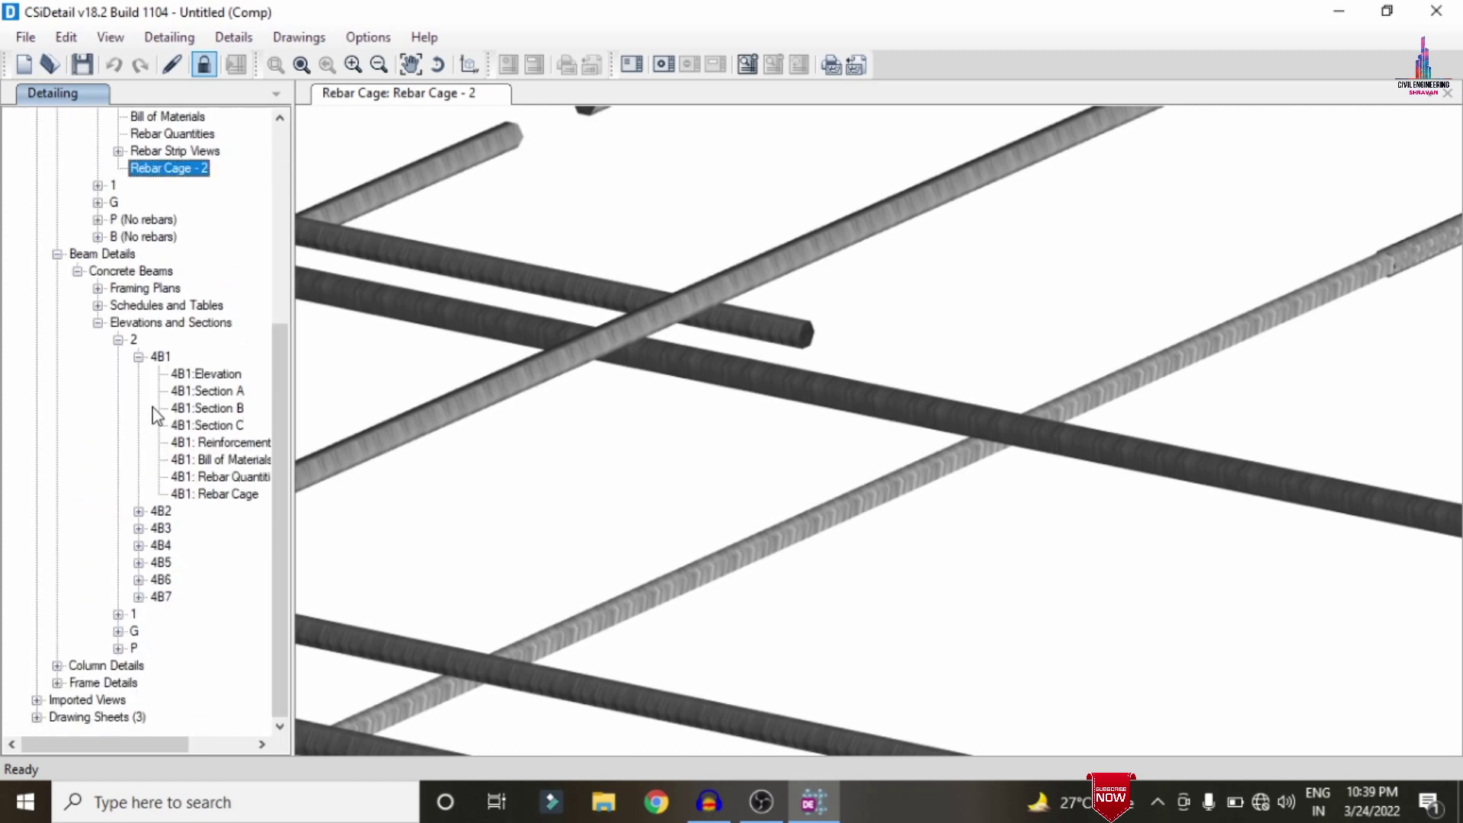
double_click(228, 391)
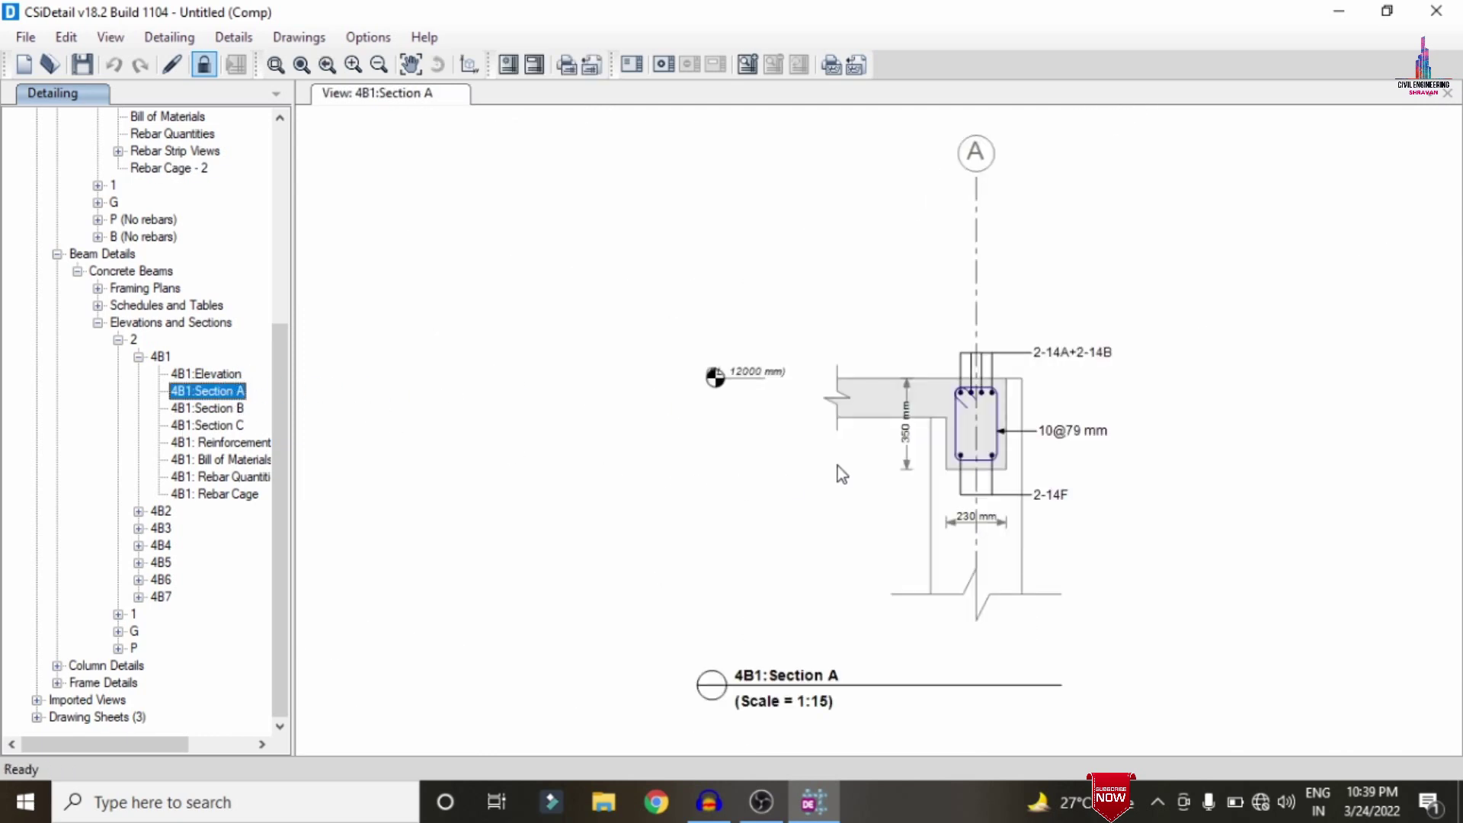
scroll(990, 406, up, 5)
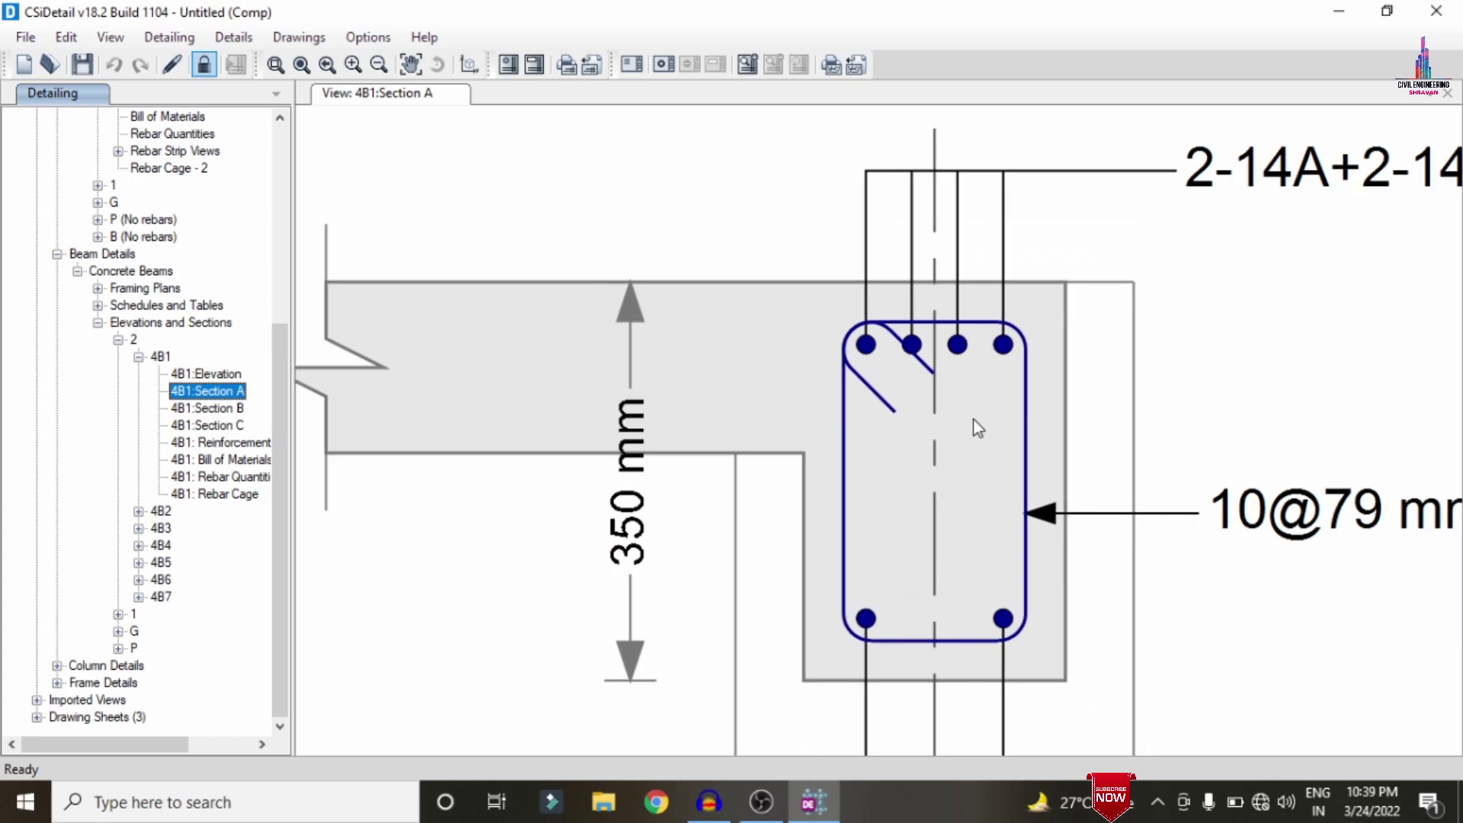
scroll(973, 419, up, 2)
Review beam 4B1's Sections B and C, reinforcement profile, bill of materials and rebar quantities.
double_click(204, 408)
double_click(212, 427)
double_click(218, 443)
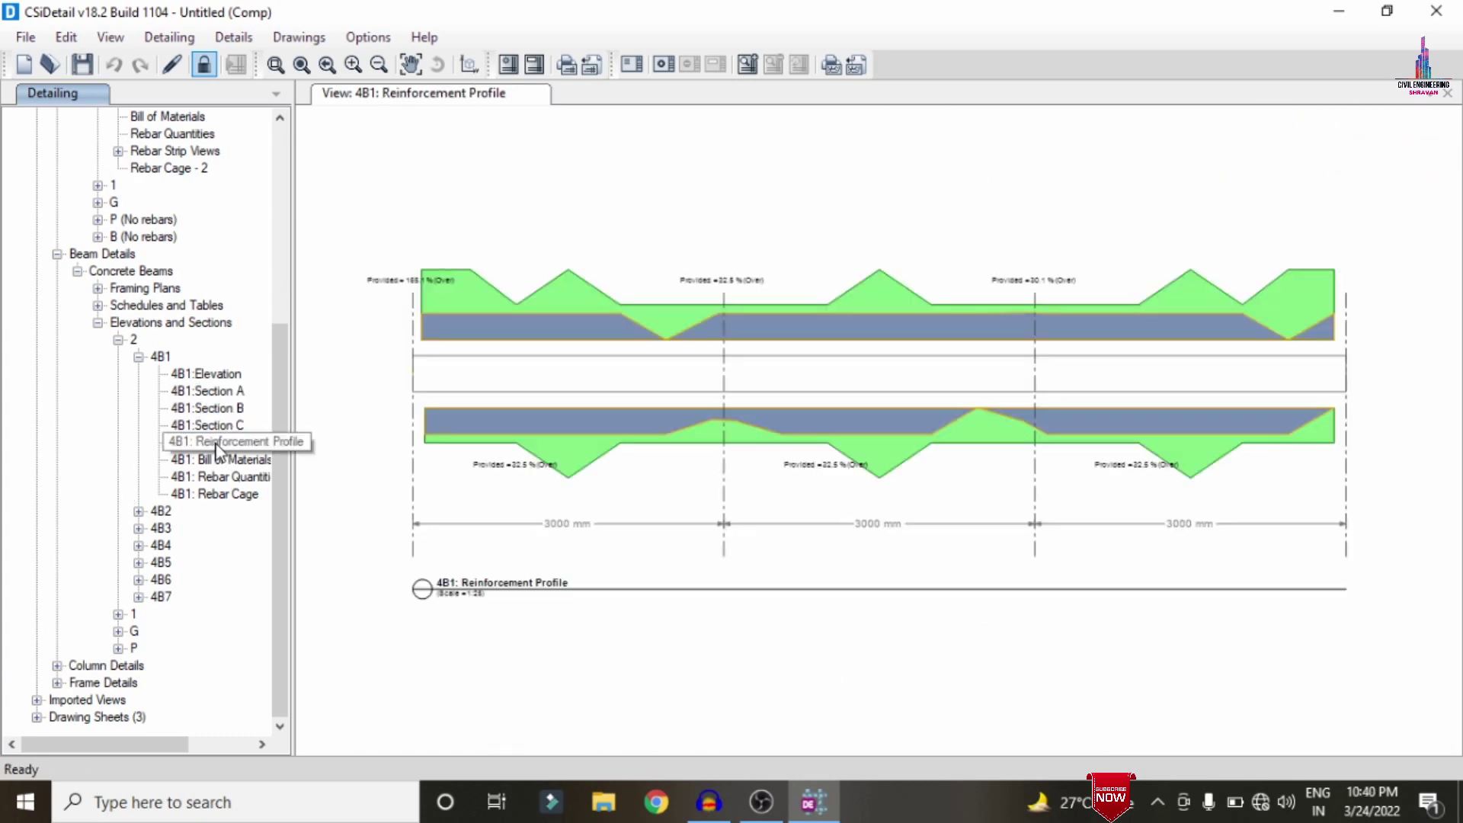
click(224, 461)
double_click(227, 477)
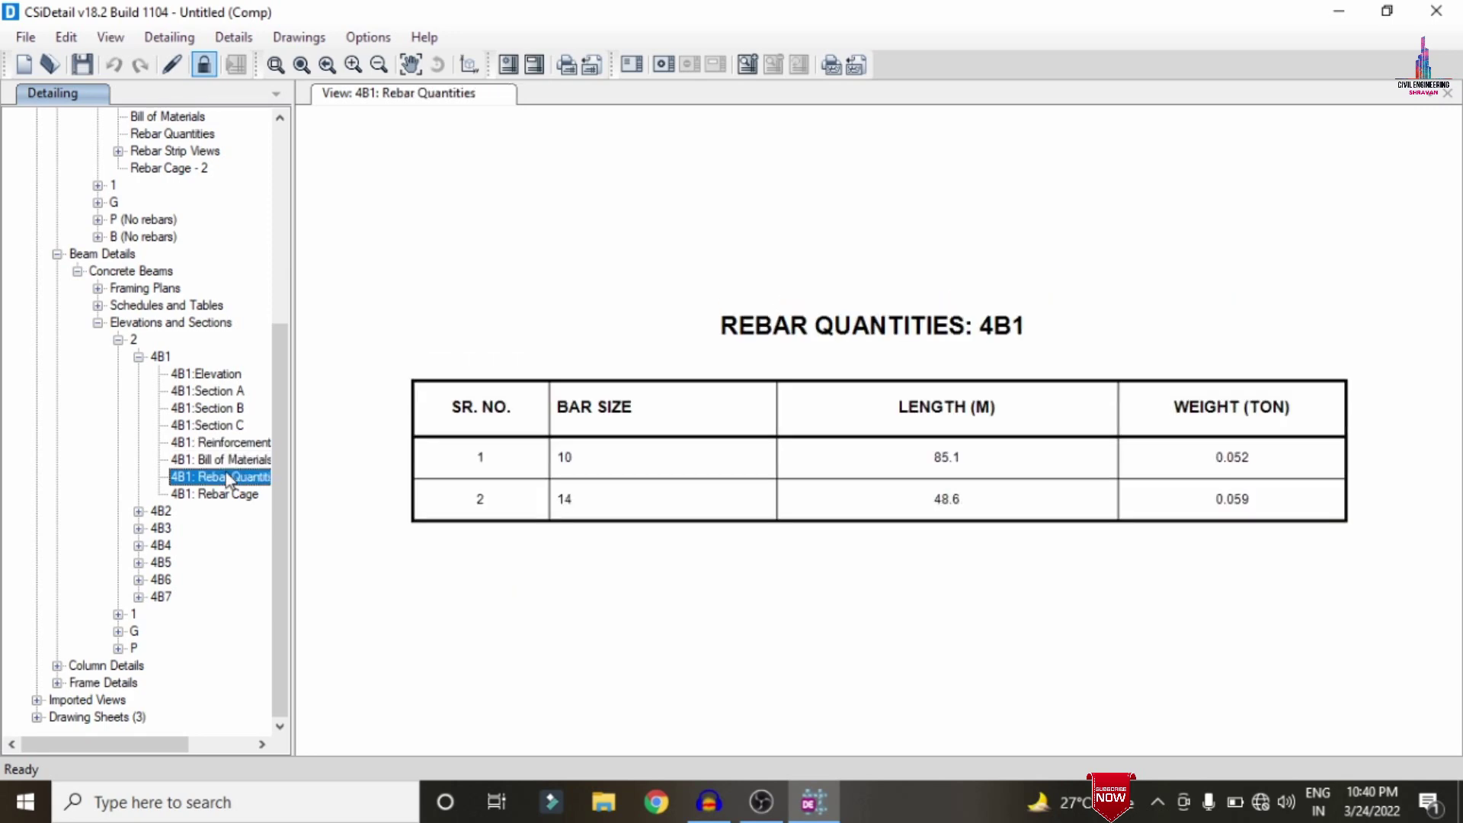
Display beam 4B1's 3D rebar cage and examine its stirrups and longitudinal bars.
double_click(233, 495)
drag(632, 562, 686, 473)
scroll(686, 473, up, 2)
scroll(499, 542, up, 5)
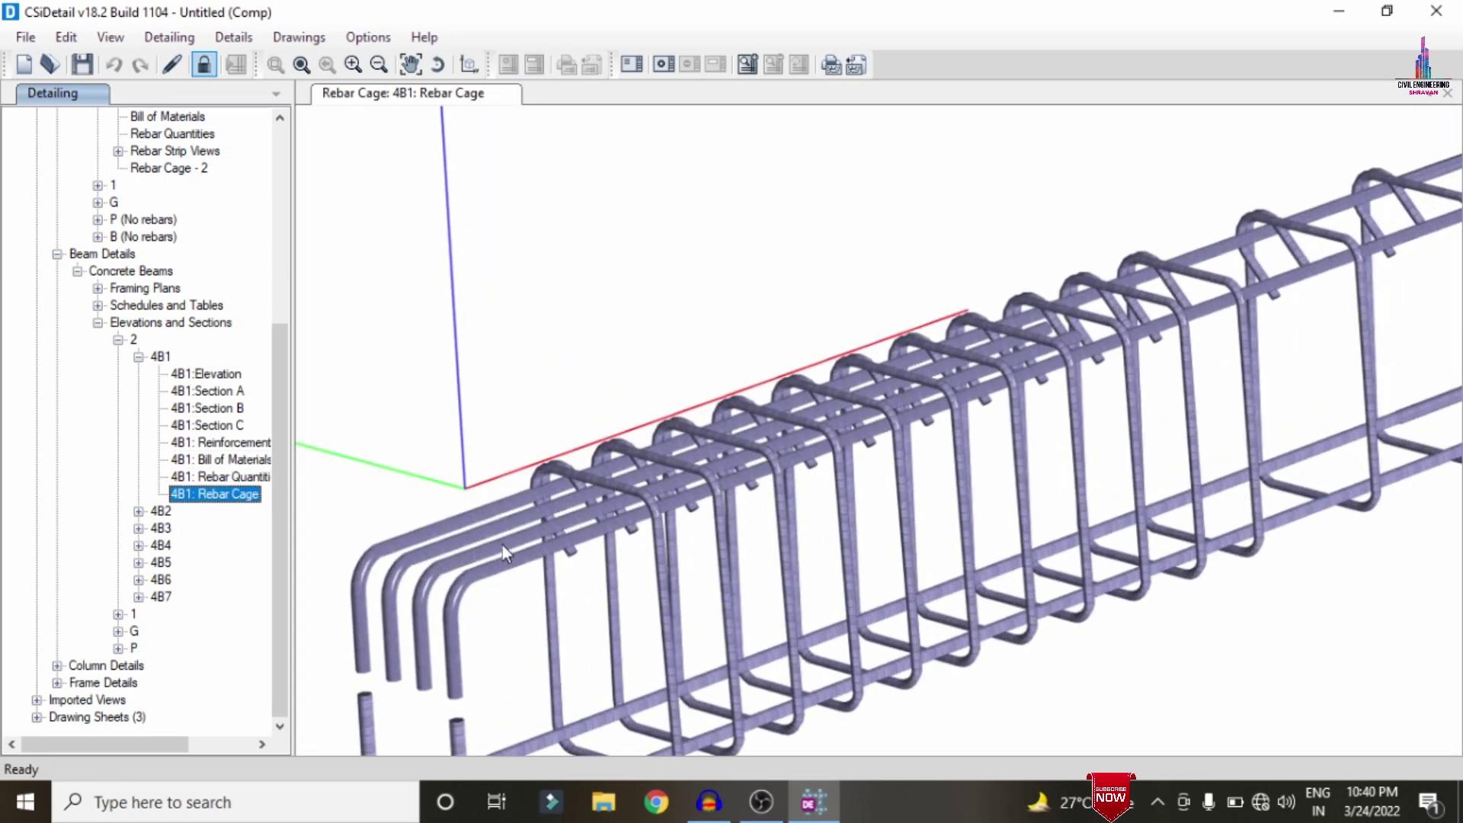
scroll(503, 555, down, 5)
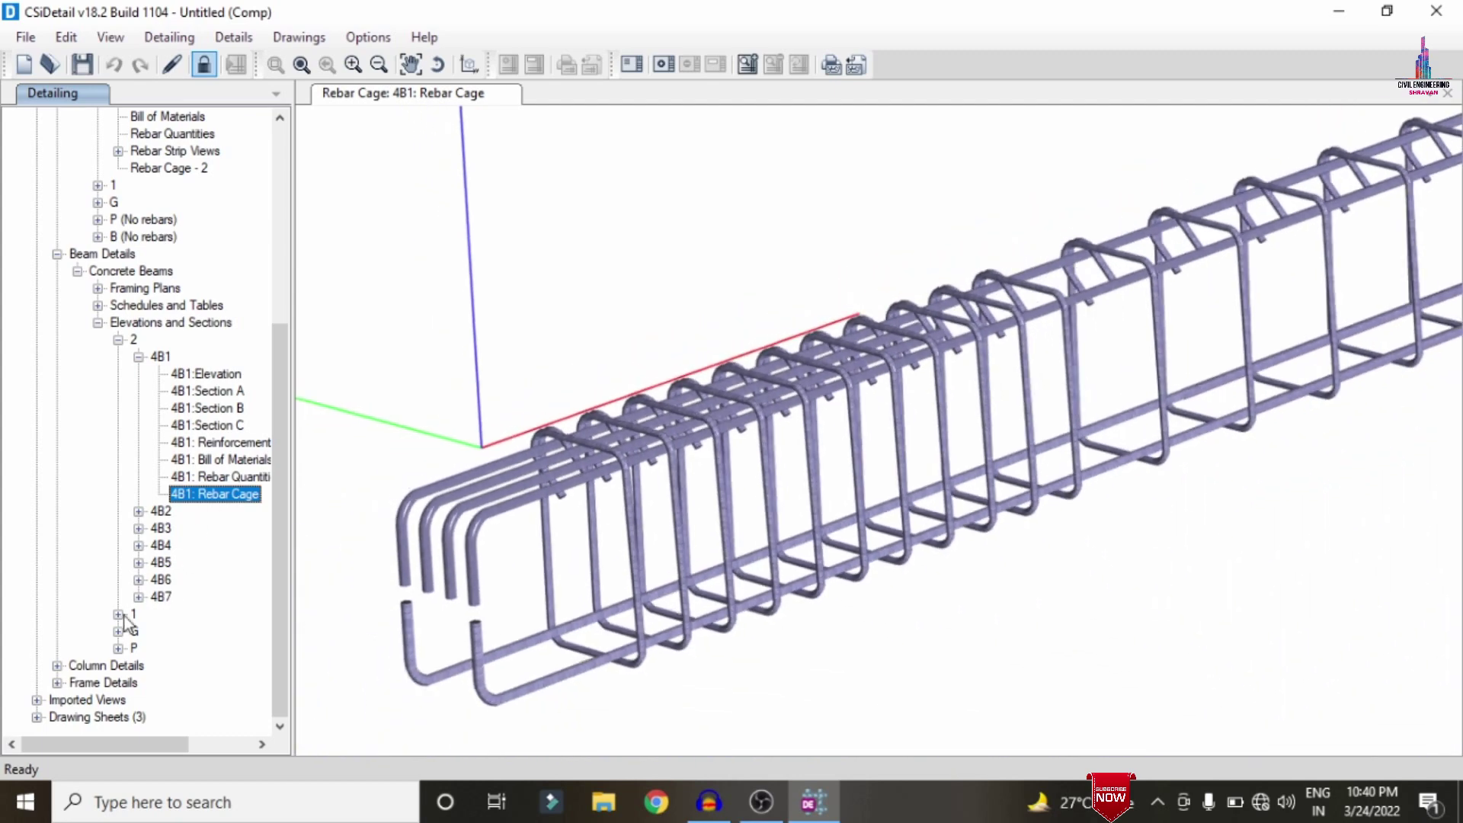
Find concrete column C1 in the column details and review its Elevation-1, Section A and Section B.
click(57, 665)
click(77, 665)
click(98, 665)
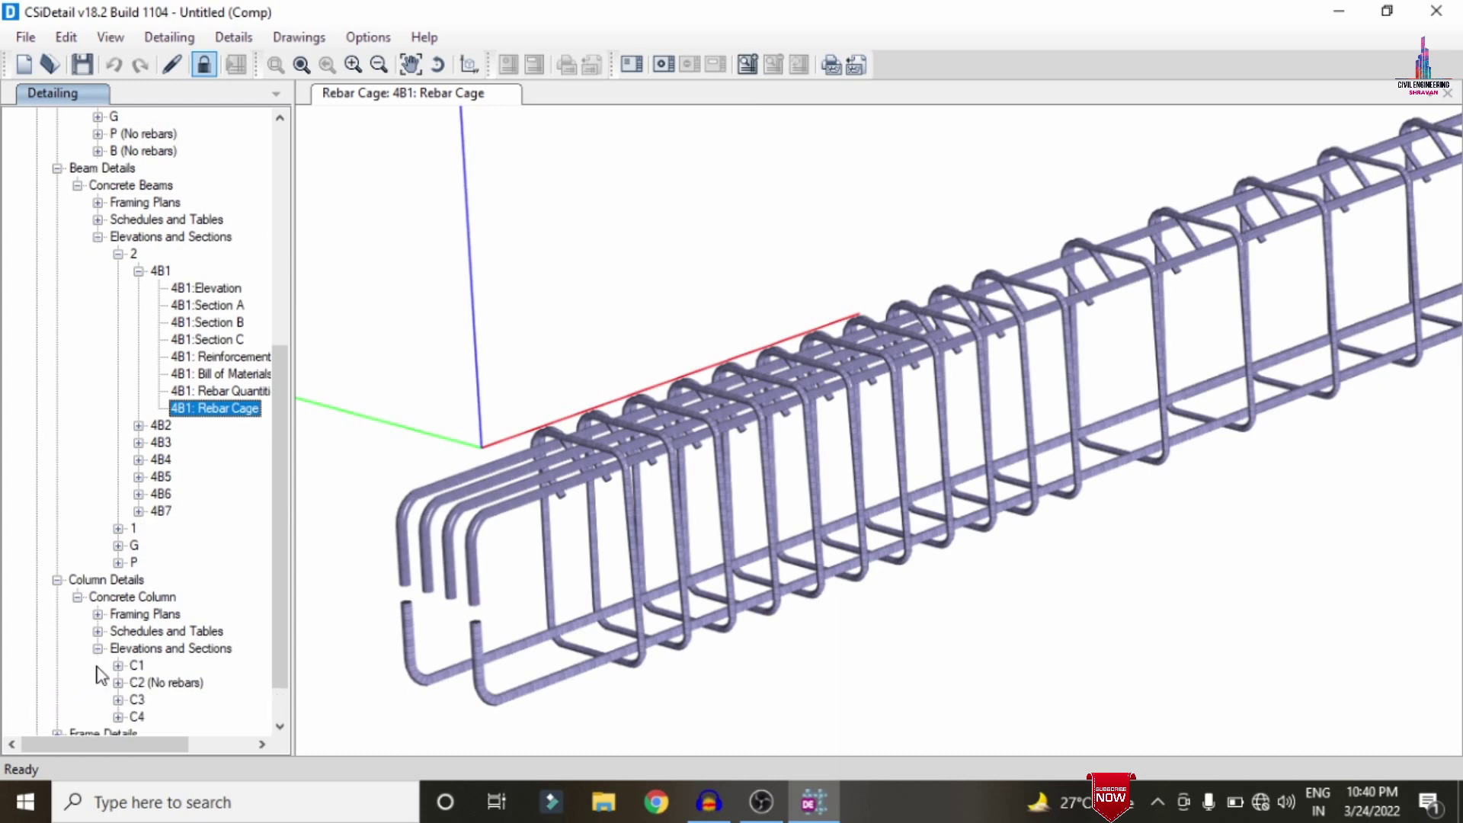
click(118, 665)
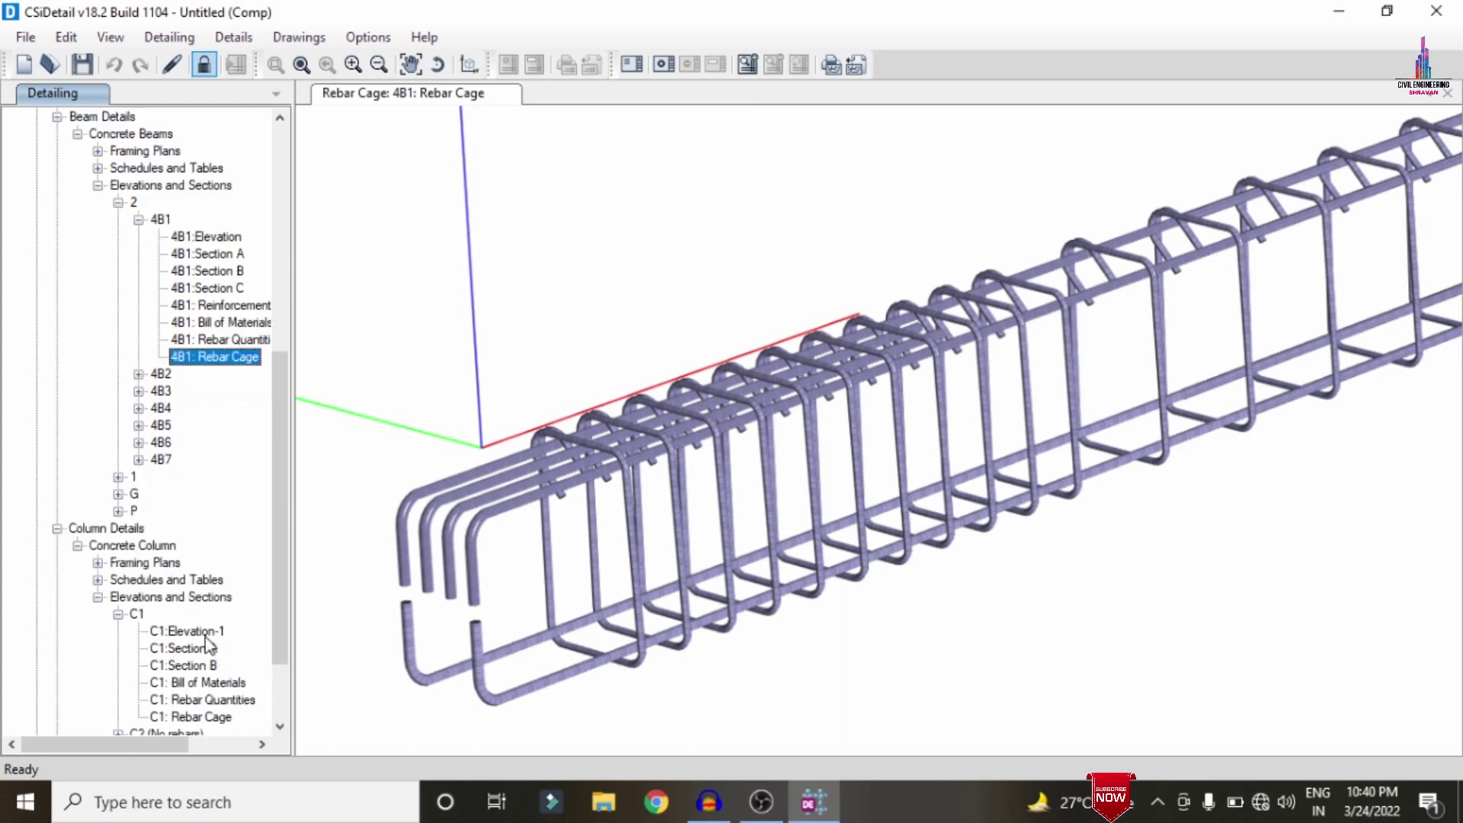
click(201, 631)
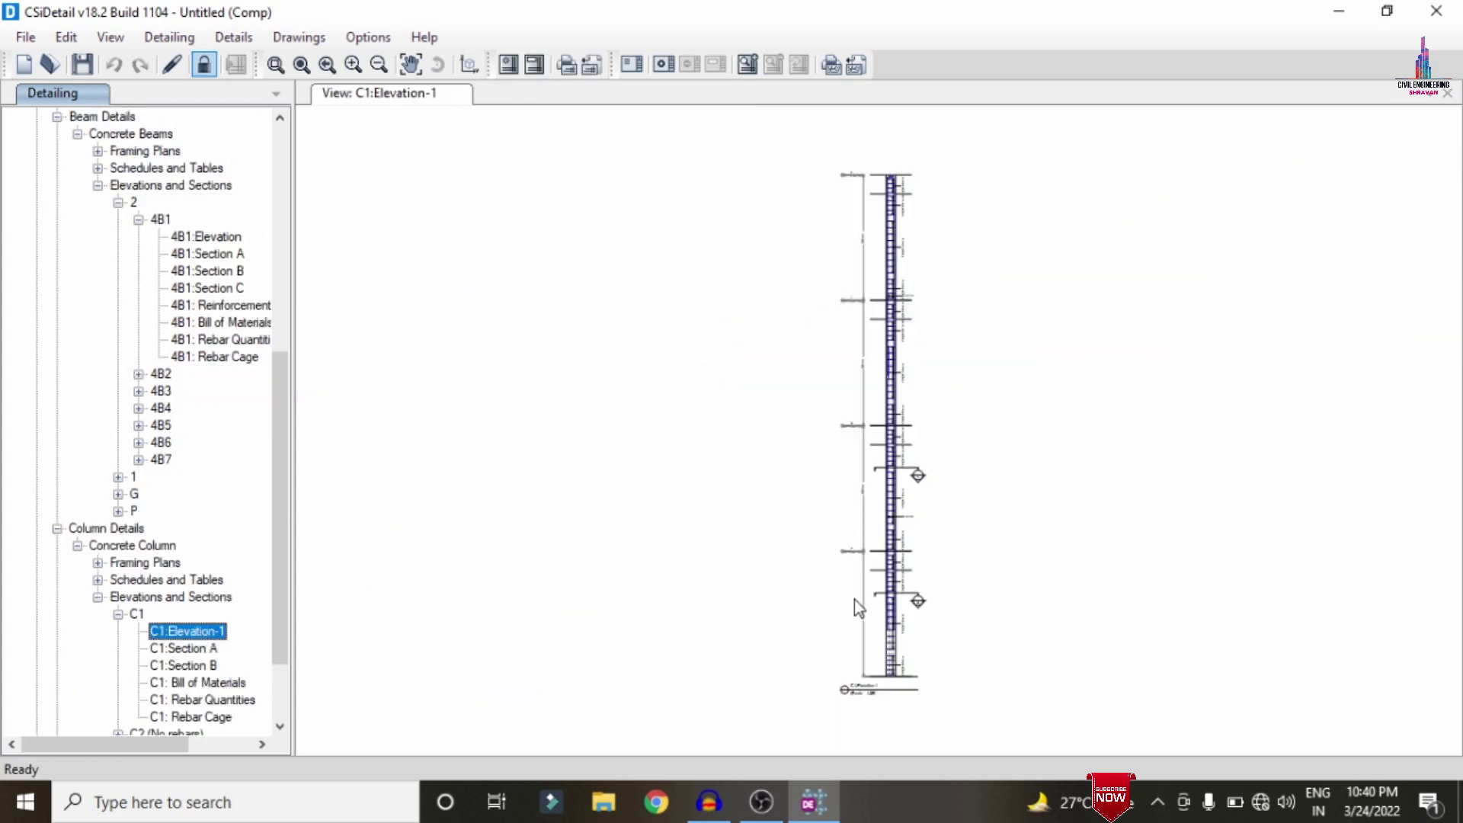
click(188, 649)
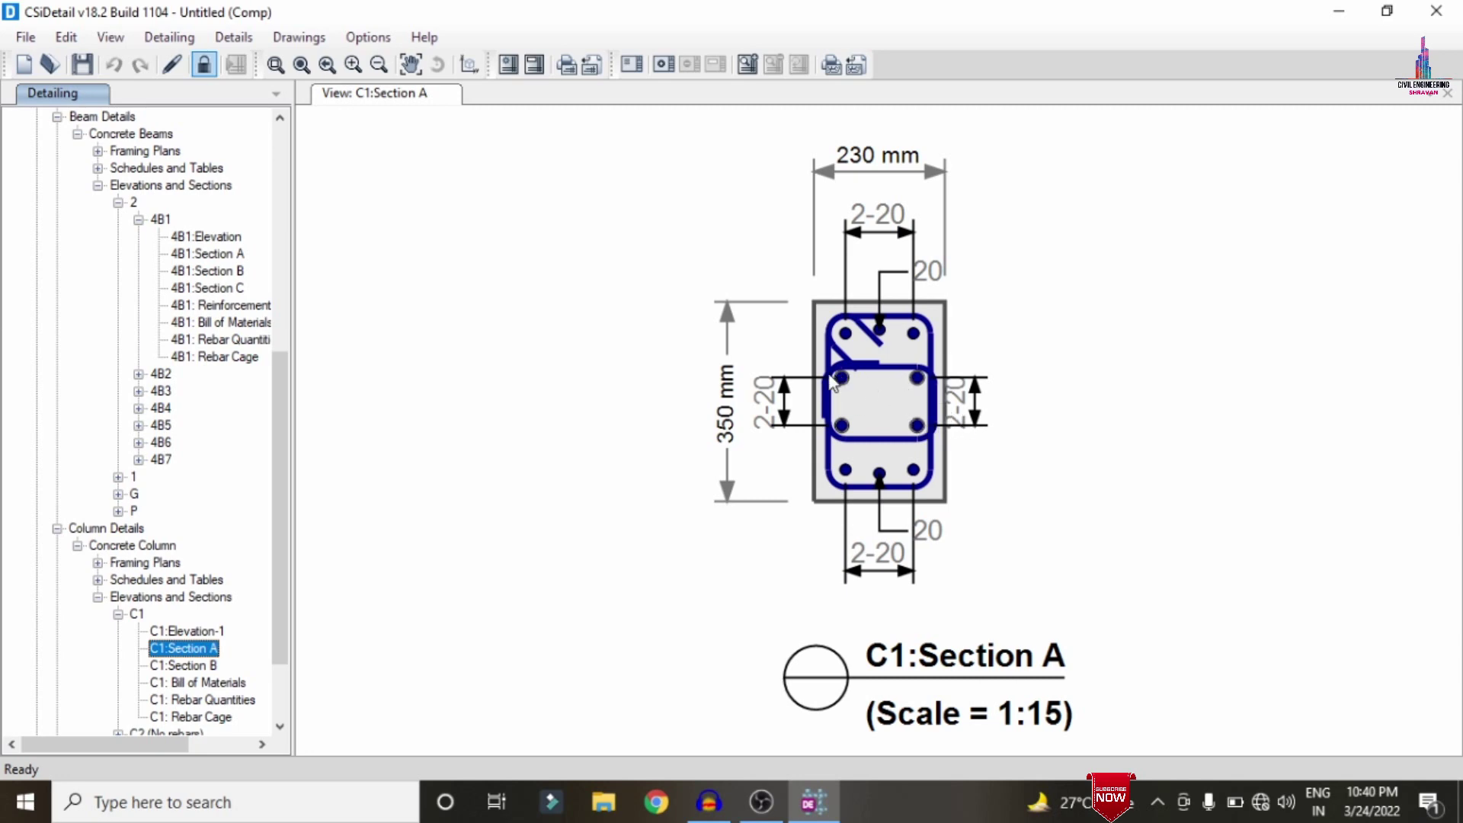
click(174, 667)
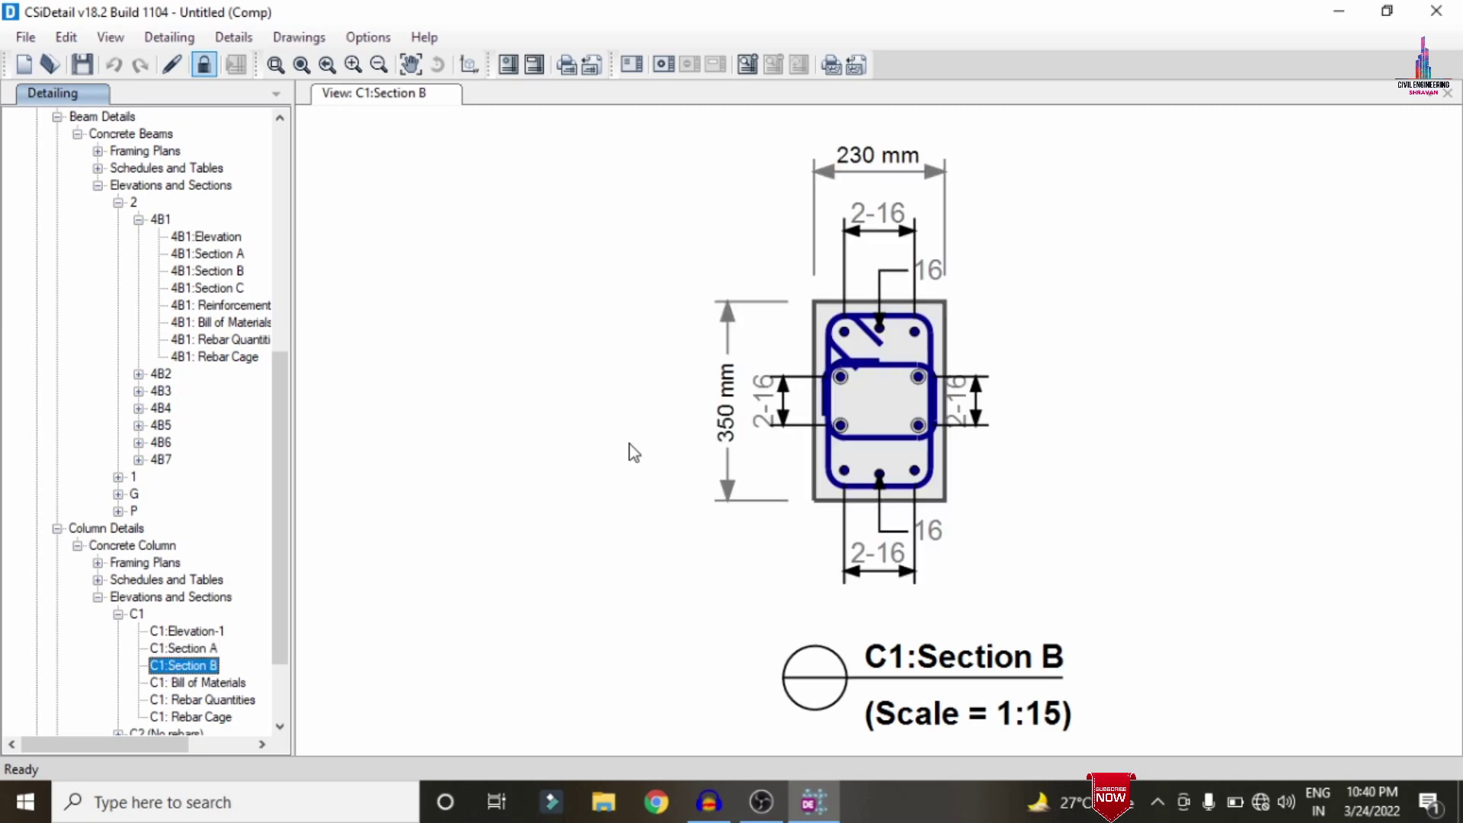
Review the bill of materials and rebar quantities of column C1.
click(277, 670)
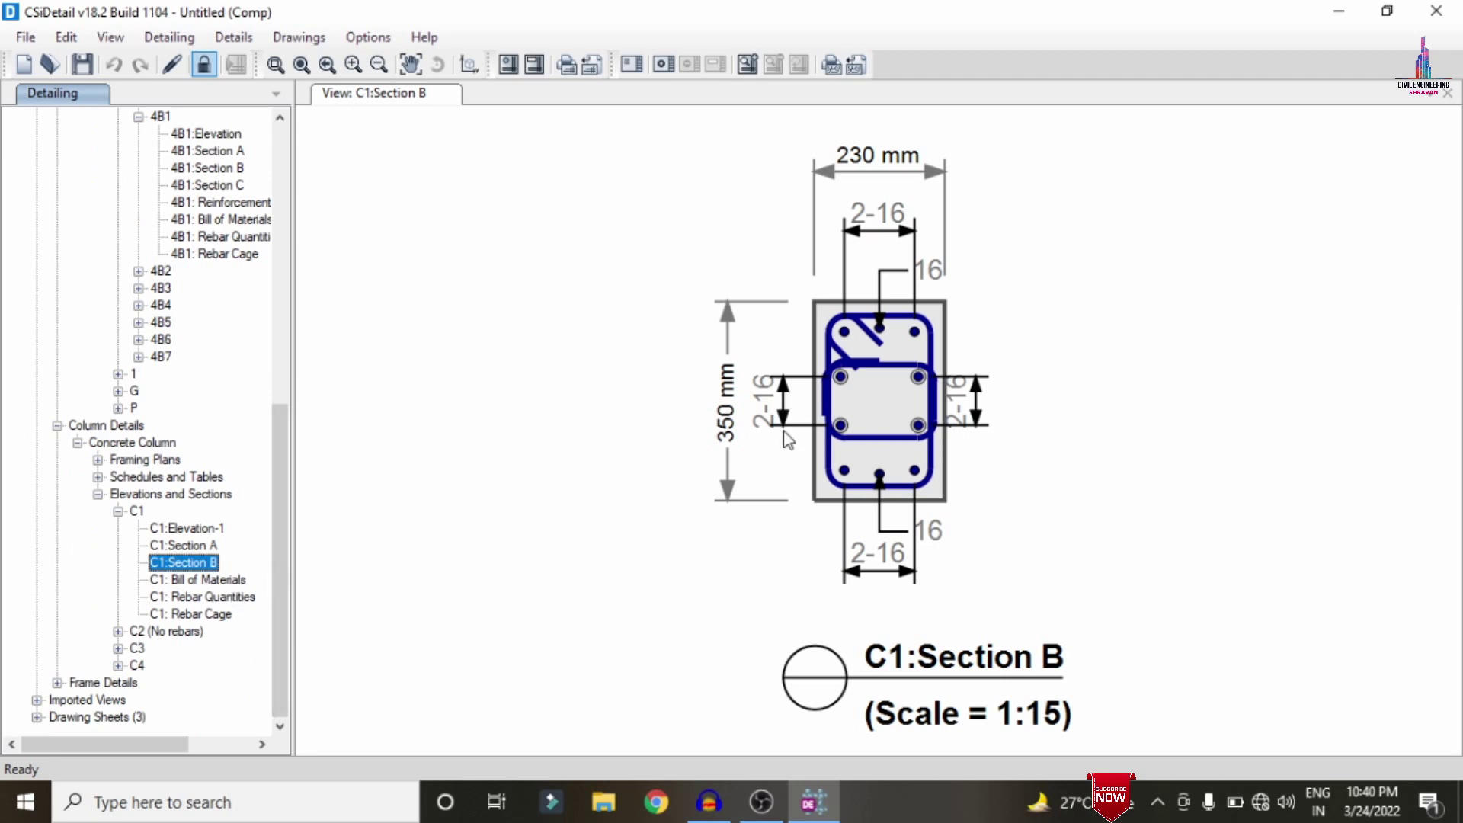
click(214, 582)
click(211, 597)
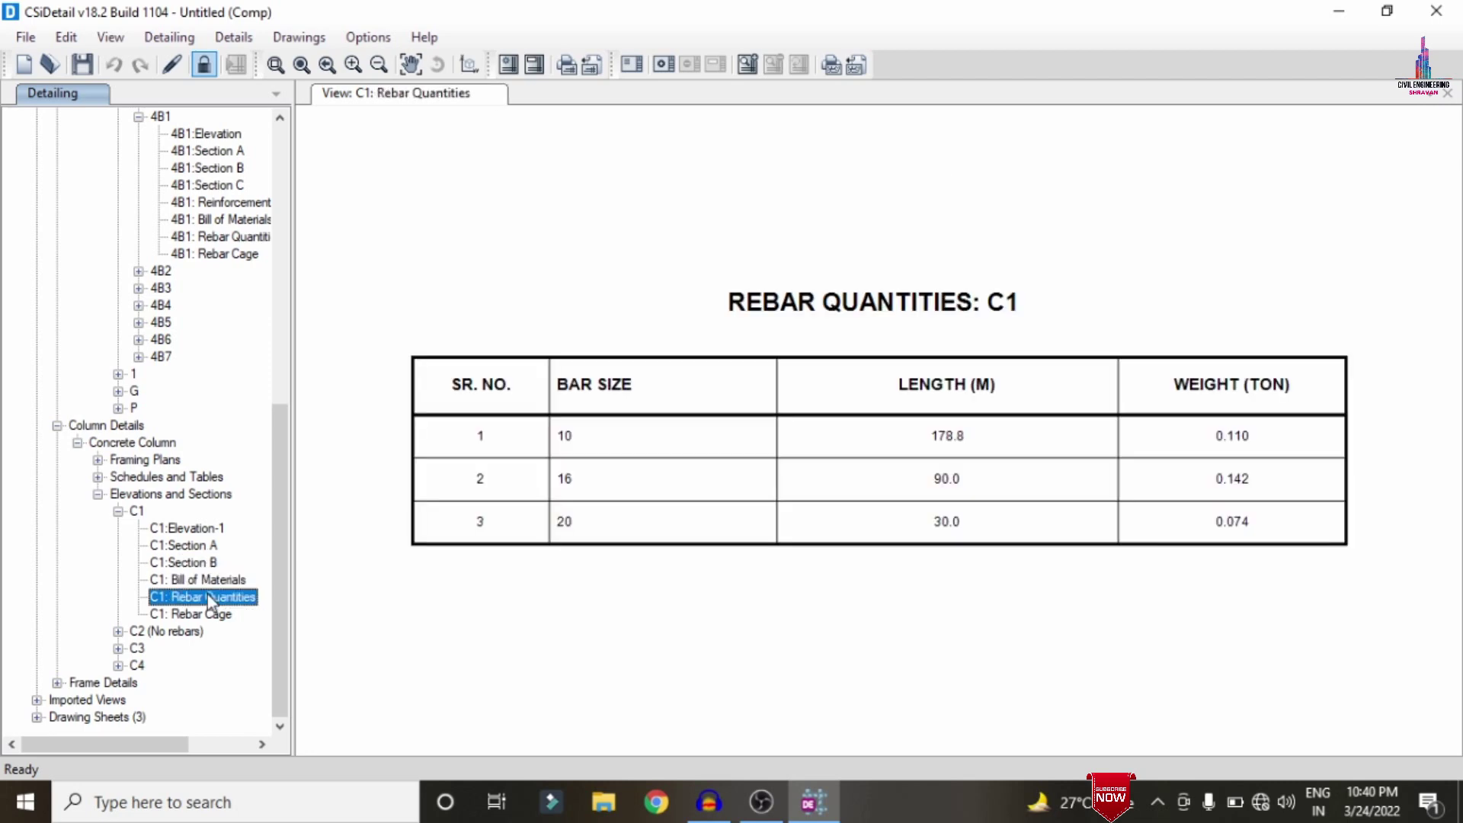
Display column C1's 3D rebar cage and examine its ties and vertical bars along the height.
click(210, 614)
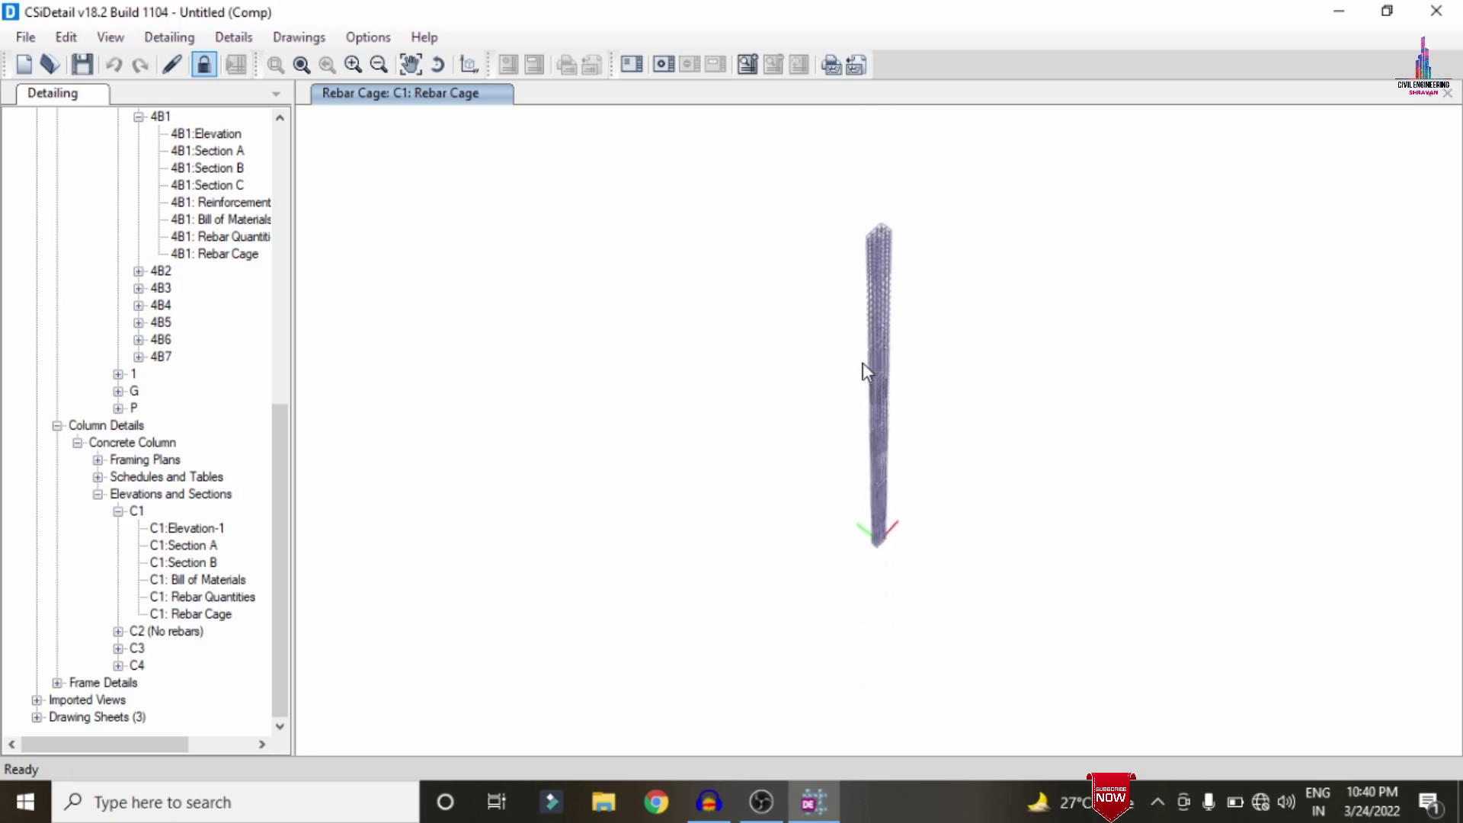
scroll(869, 276, up, 10)
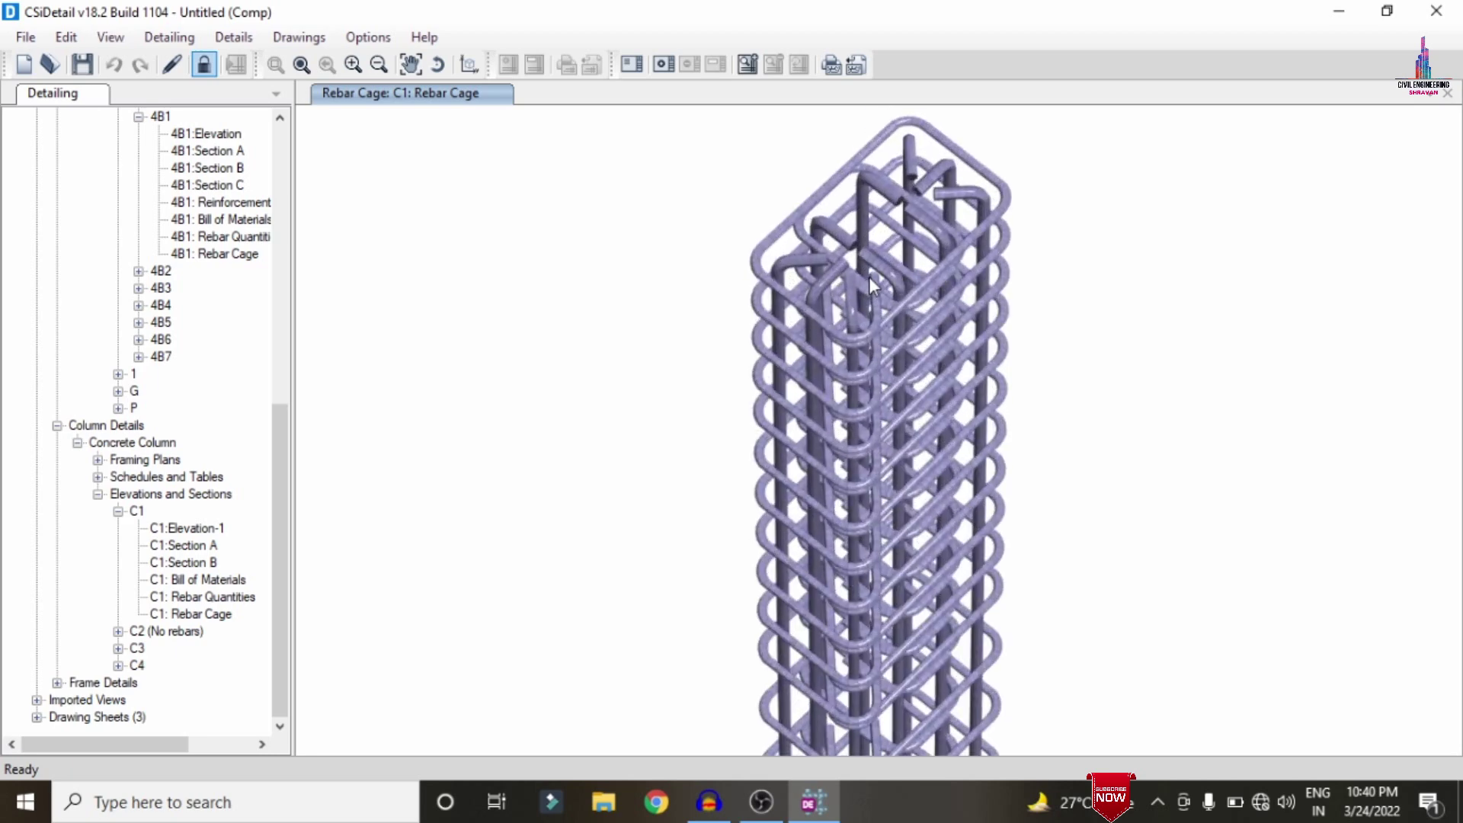
scroll(944, 284, down, 10)
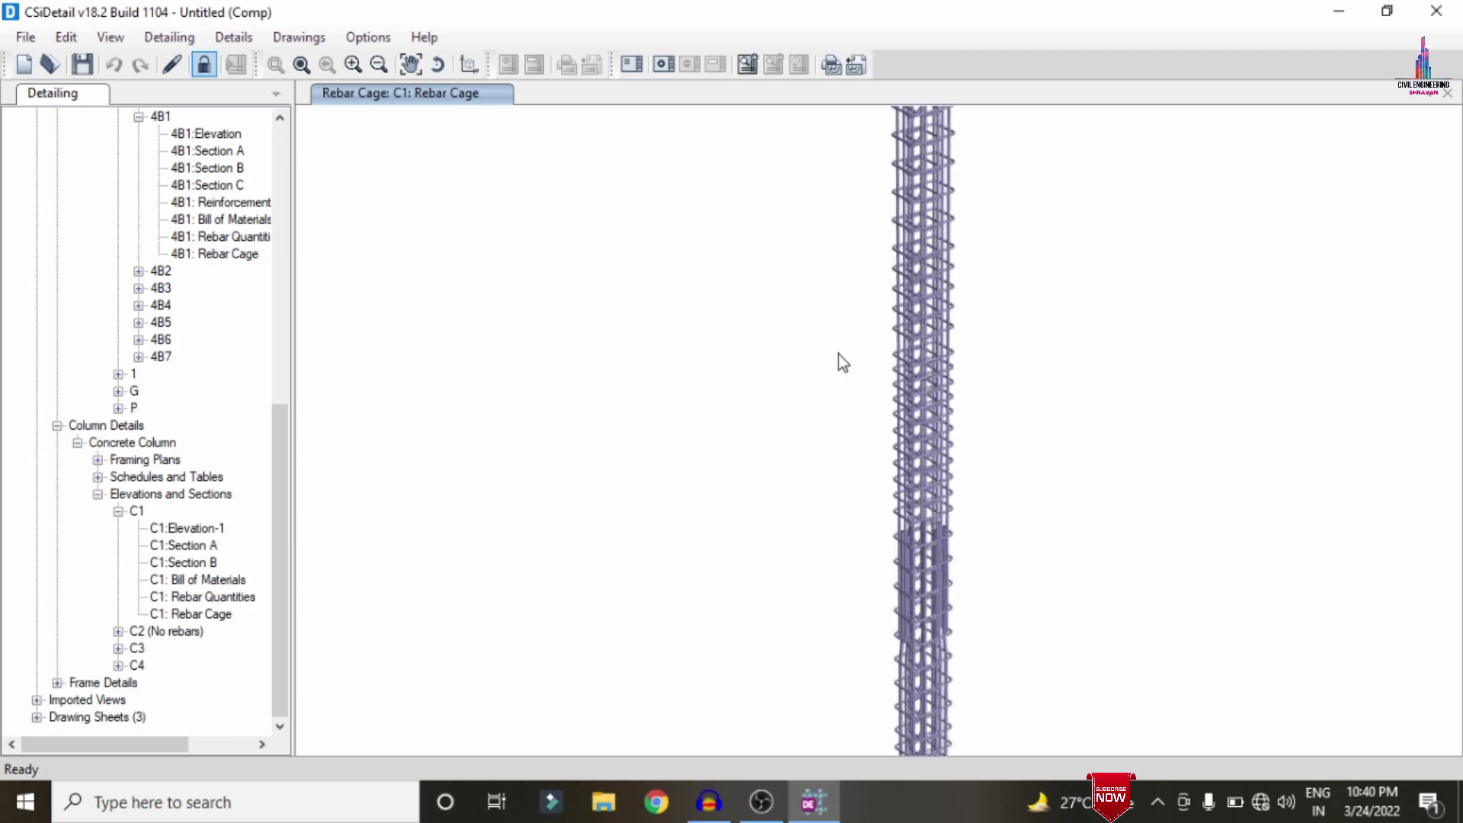
Return to beam 4B1's rebar cage and examine the bar ends and the stirrup spacing along the beam.
click(216, 254)
scroll(509, 549, up, 8)
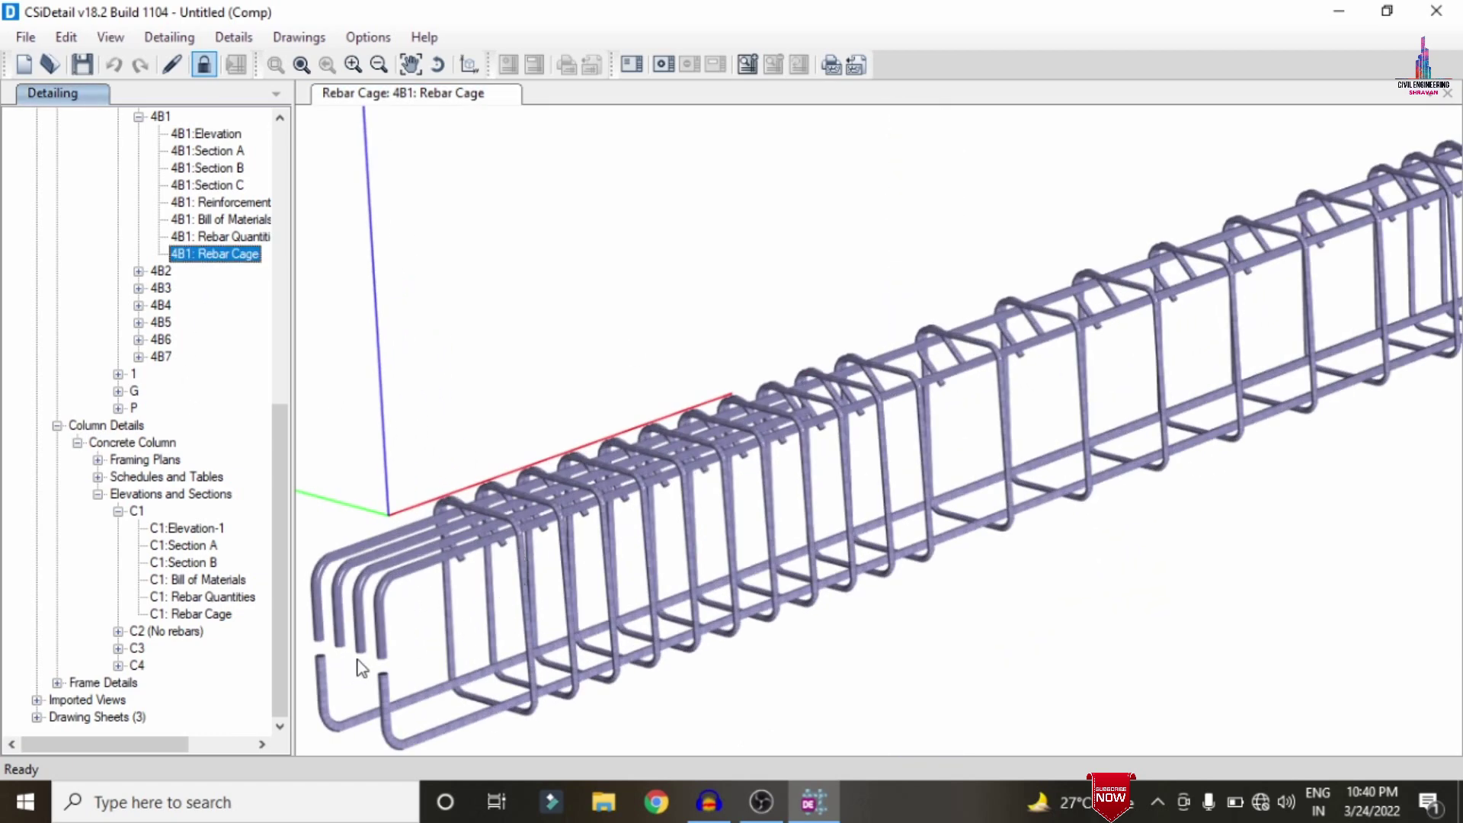
scroll(483, 582, down, 3)
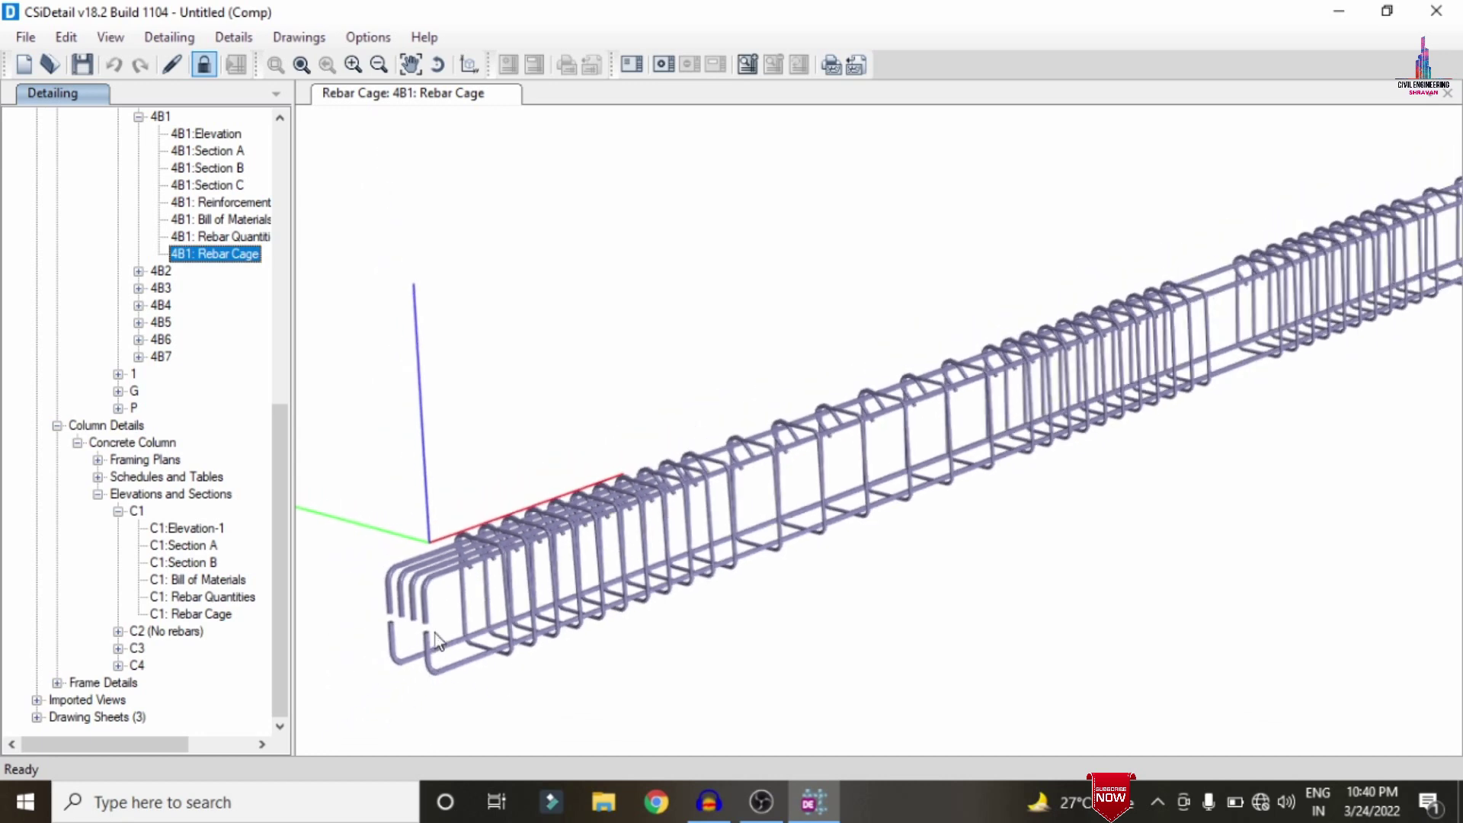
scroll(442, 632, down, 4)
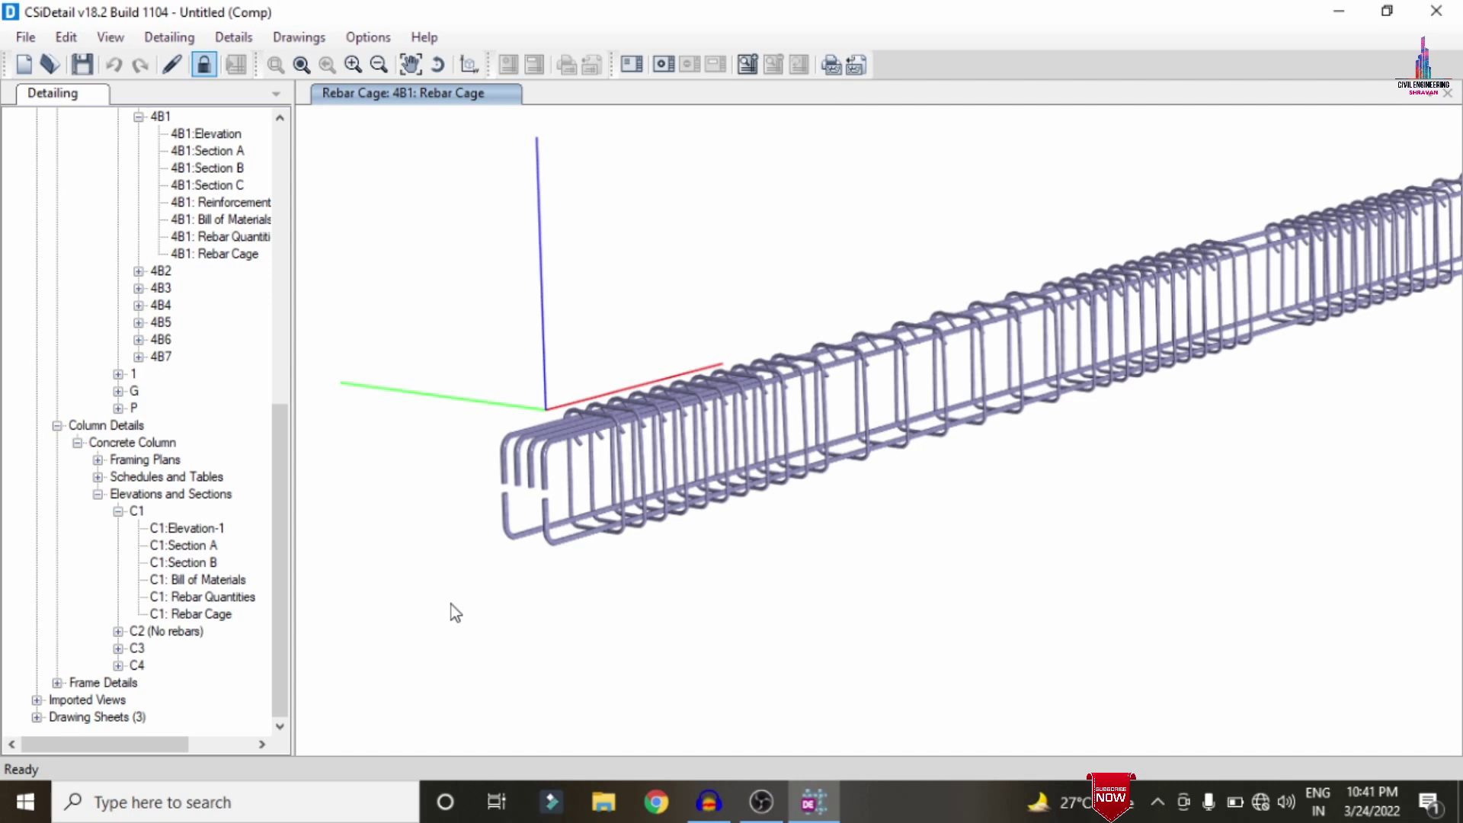
scroll(682, 446, up, 3)
scroll(682, 446, down, 2)
scroll(684, 447, down, 1)
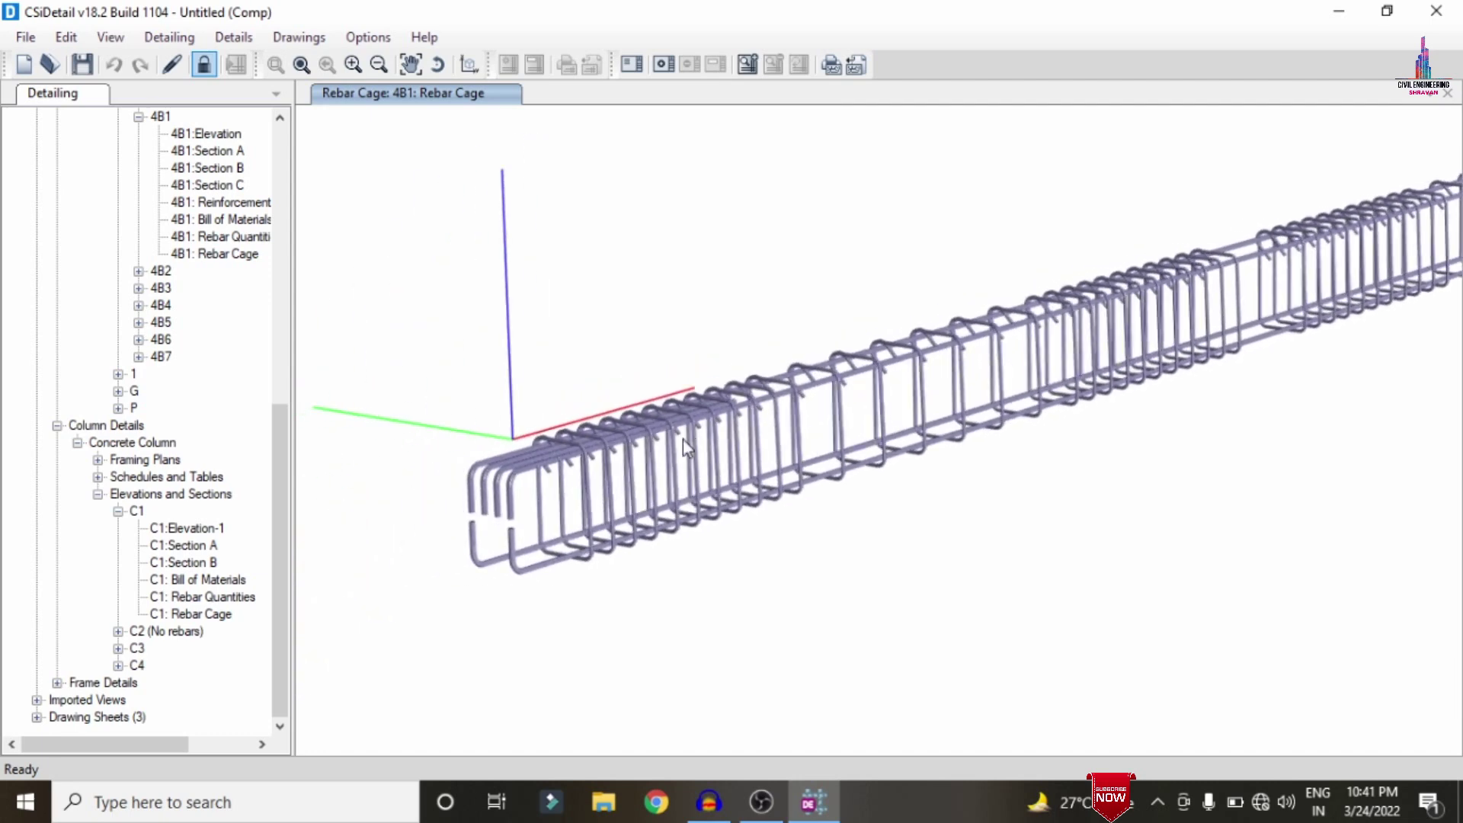